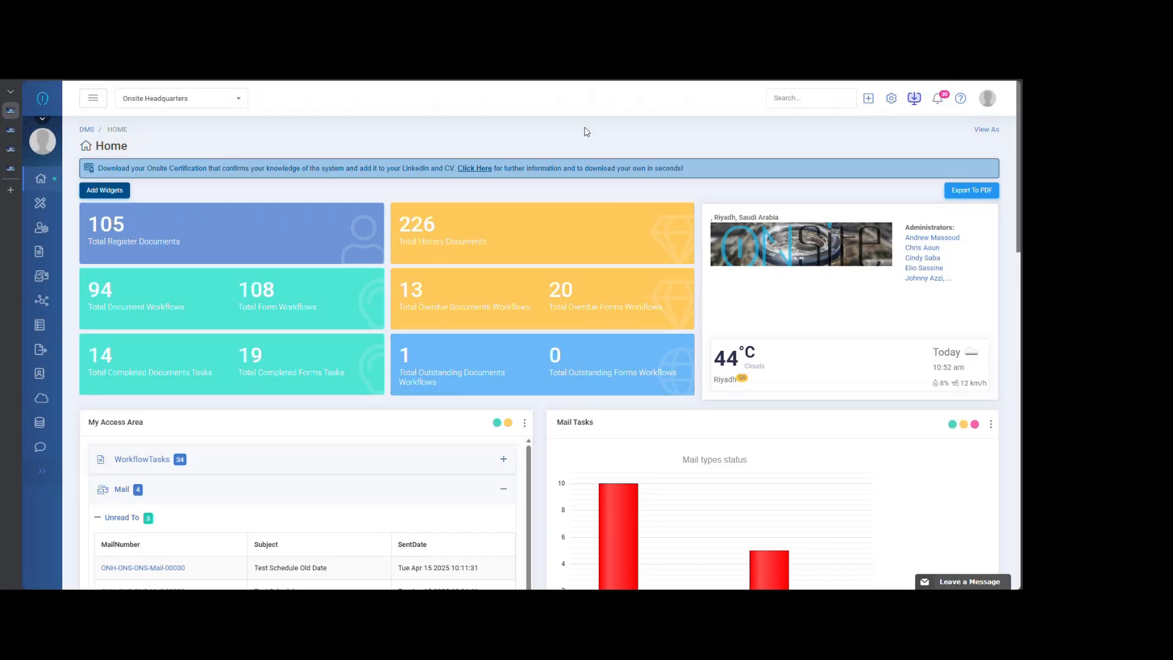
mouse_move(39, 432)
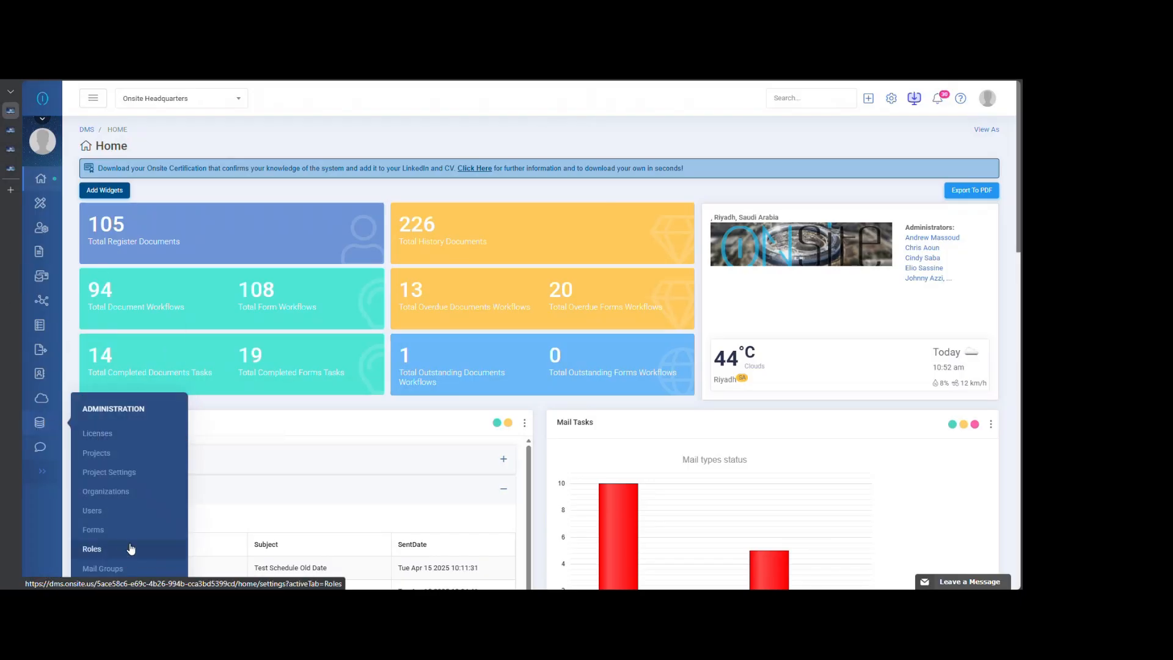
scroll(149, 532, "down", 2)
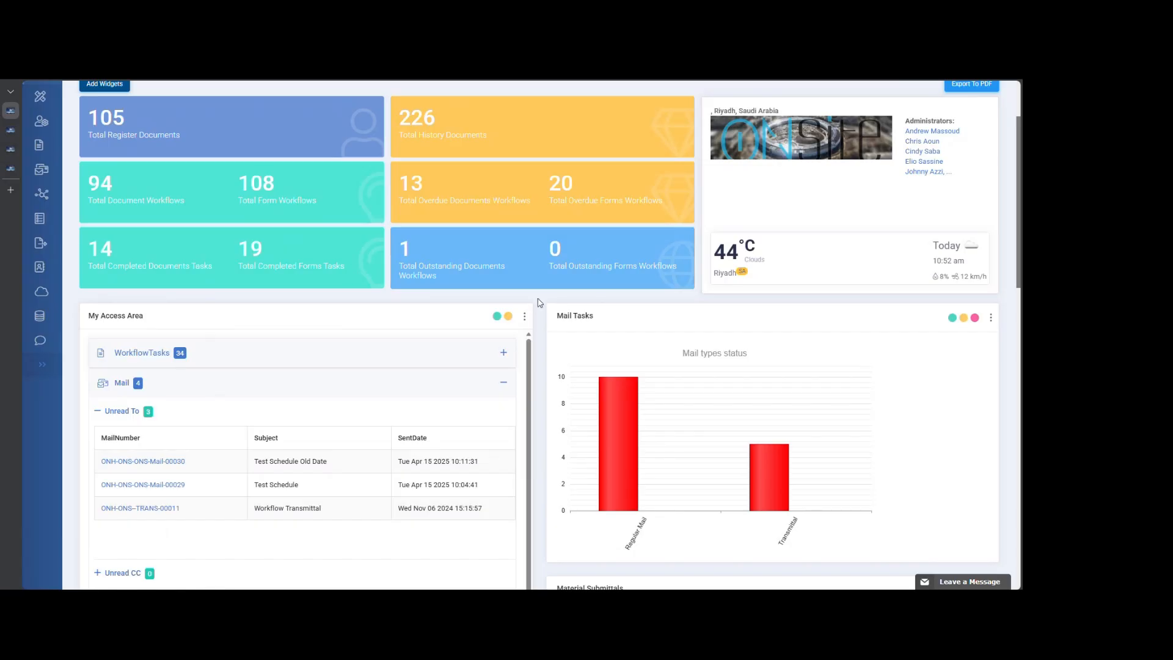
scroll(538, 302, "up", 3)
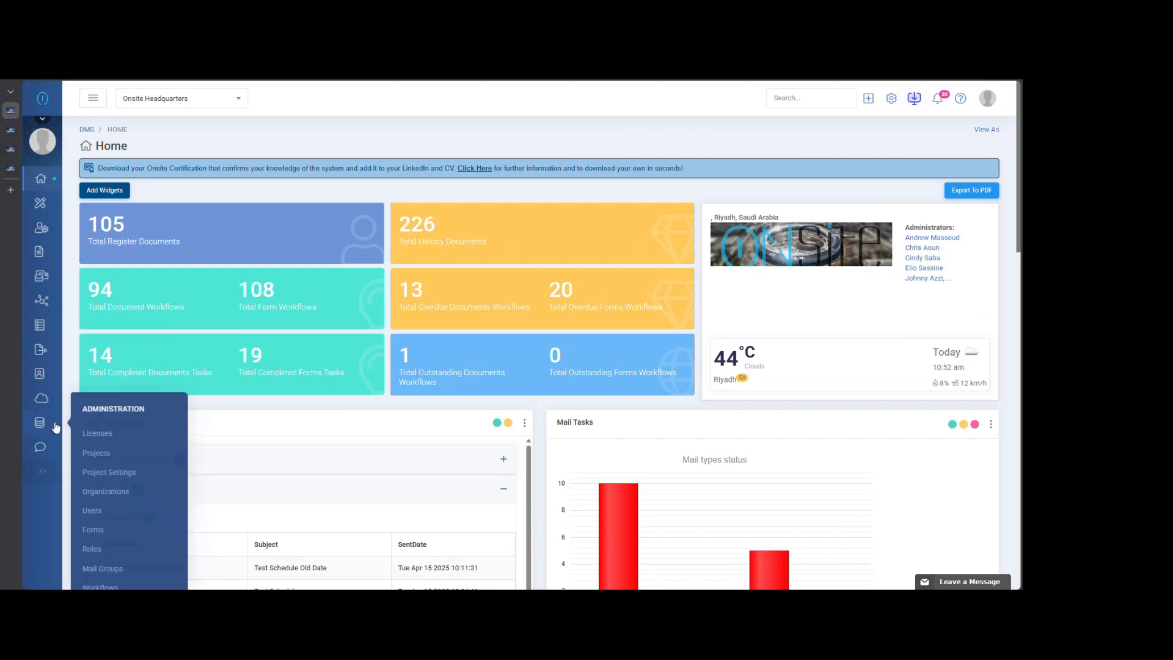
scroll(128, 526, "down", 1)
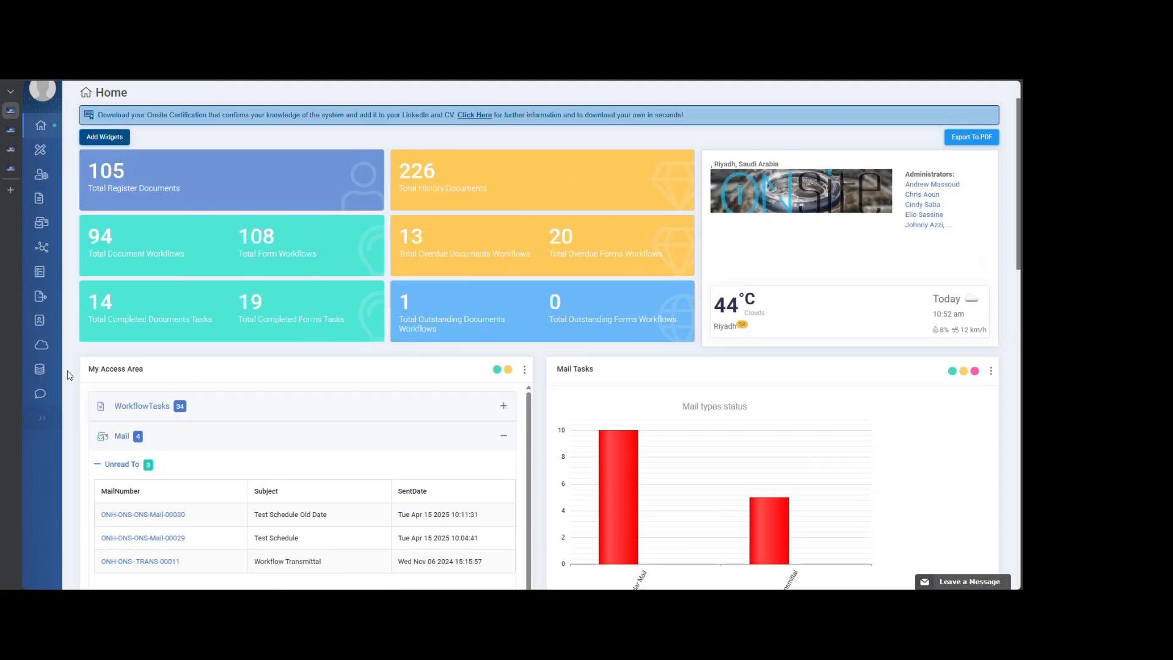
mouse_move(41, 370)
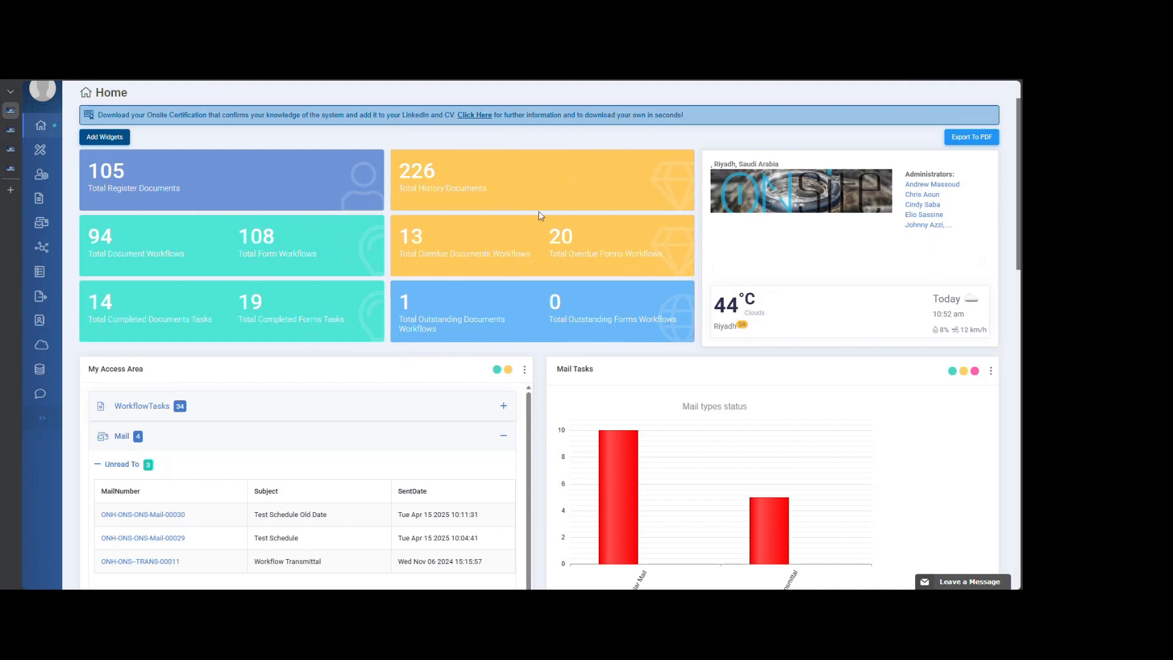
scroll(540, 215, "up", 1)
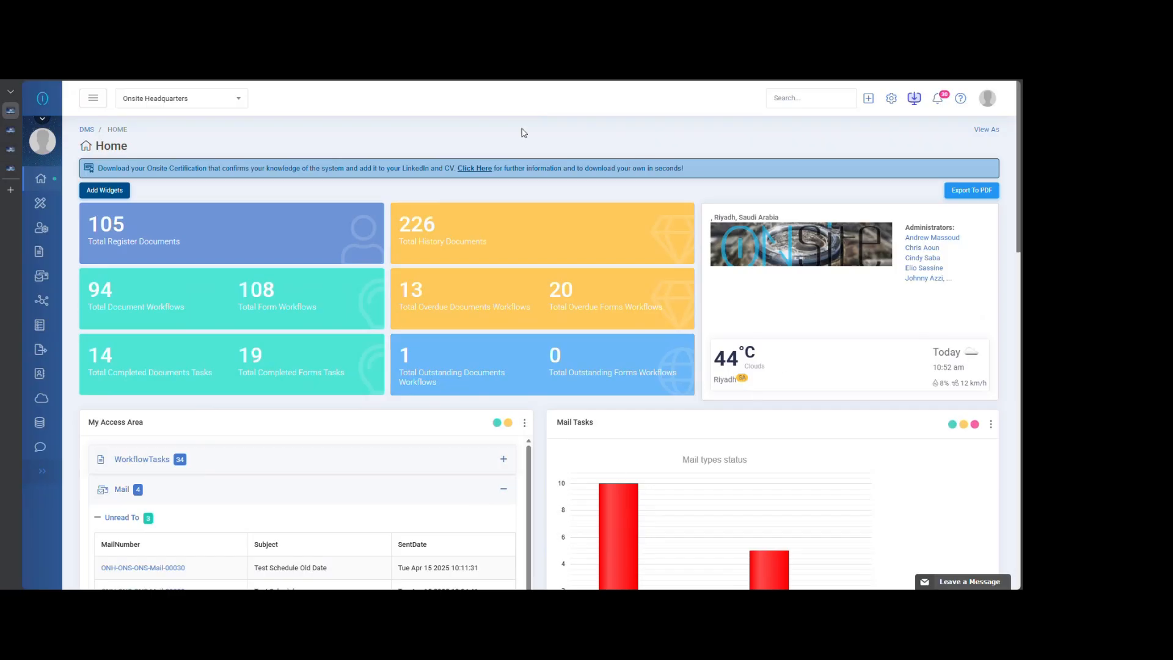
- Start a new mail and set its type to Calculated Fields Training
left_click(869, 99)
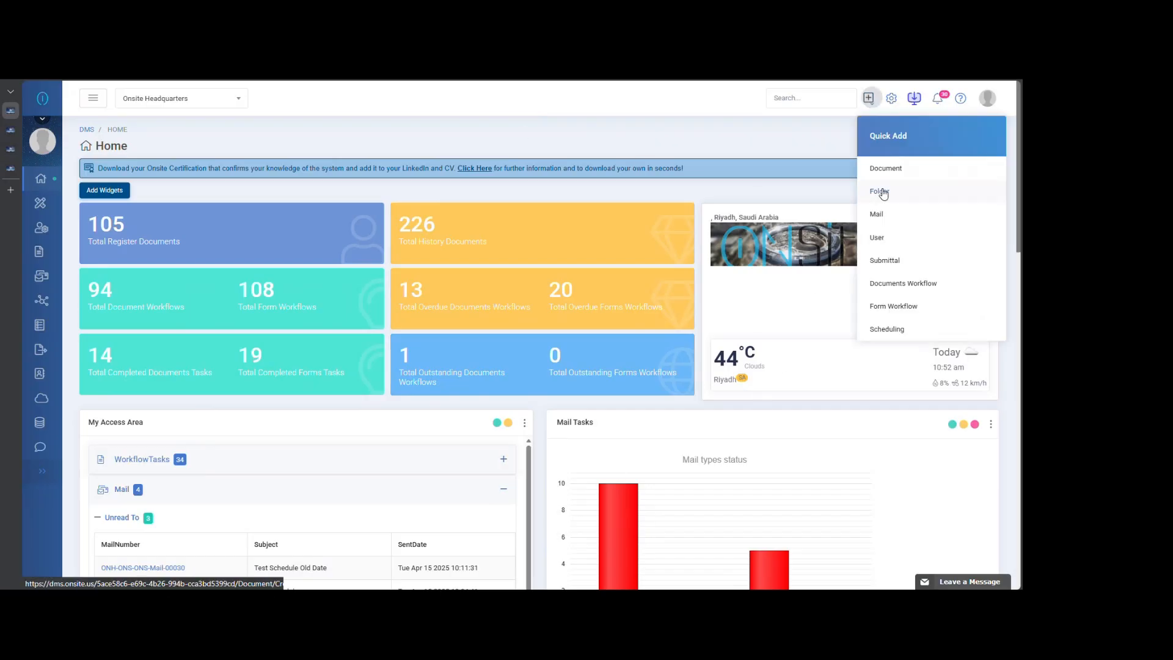
left_click(885, 219)
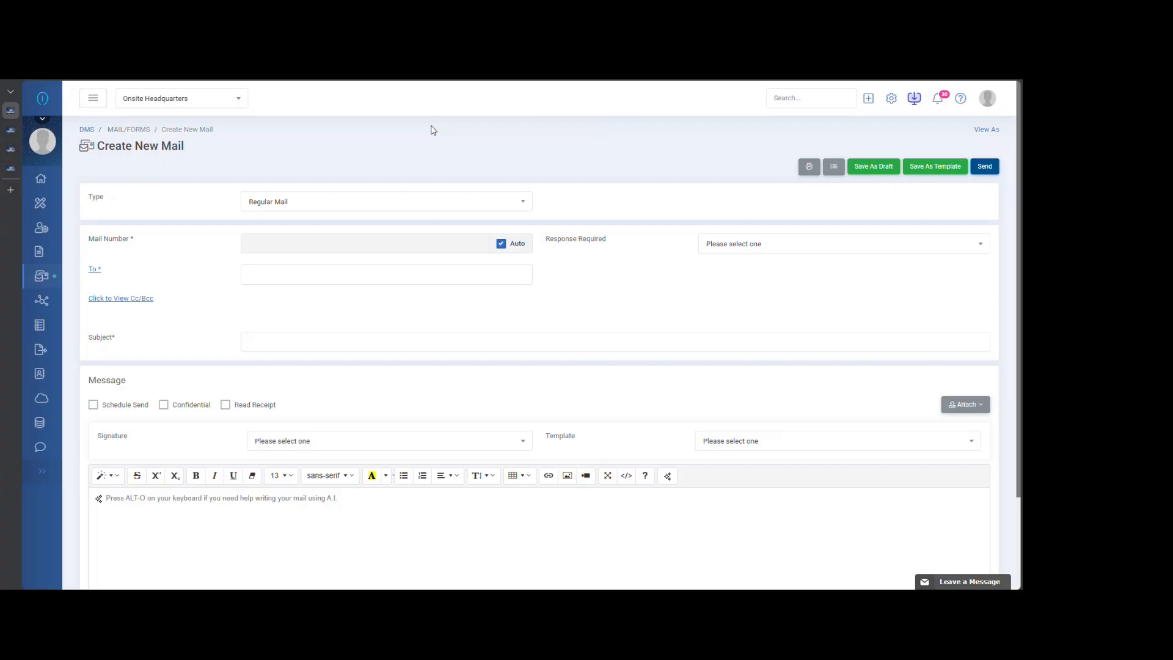
left_click(378, 206)
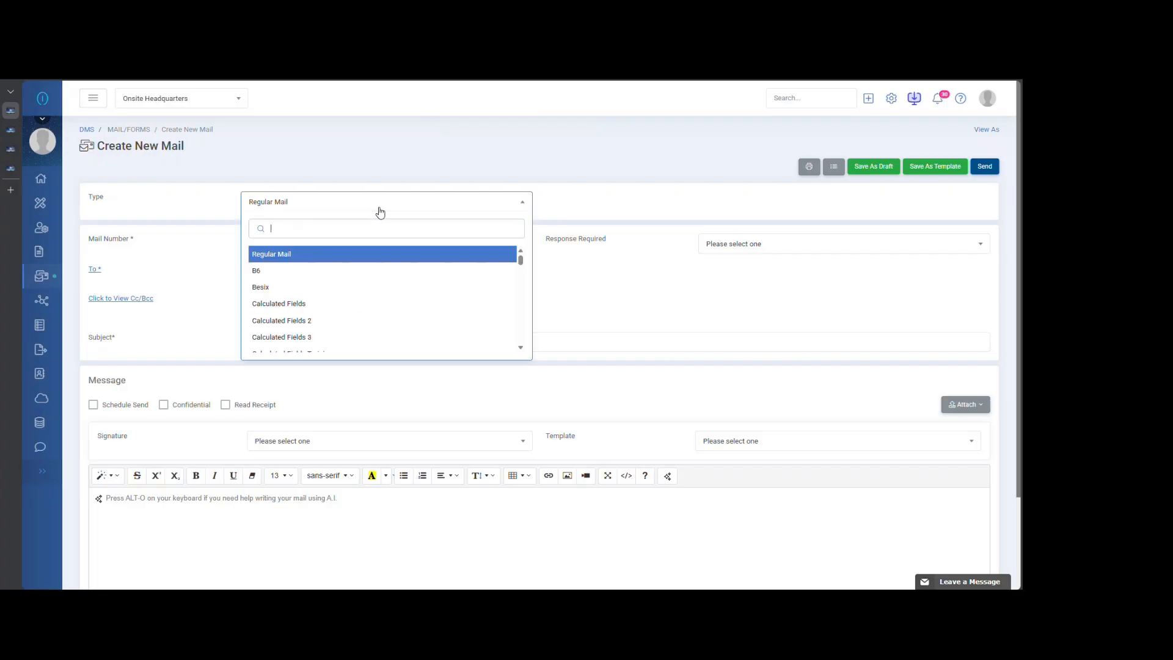
left_click(355, 303)
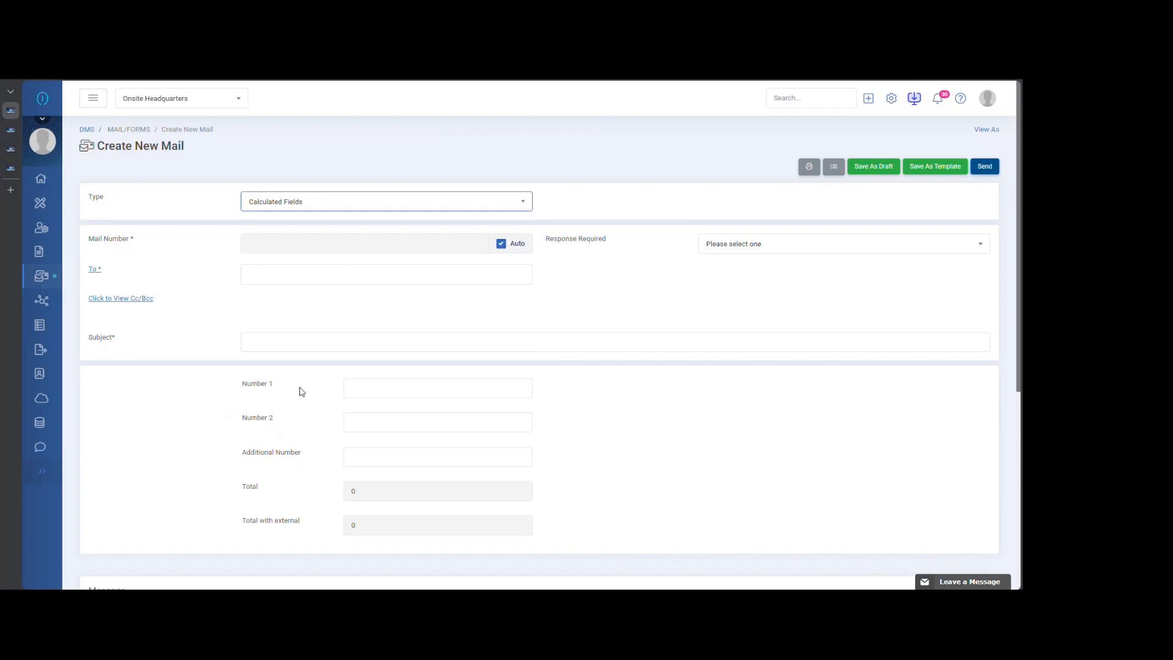
left_click(339, 203)
scroll(329, 333, "down", 3)
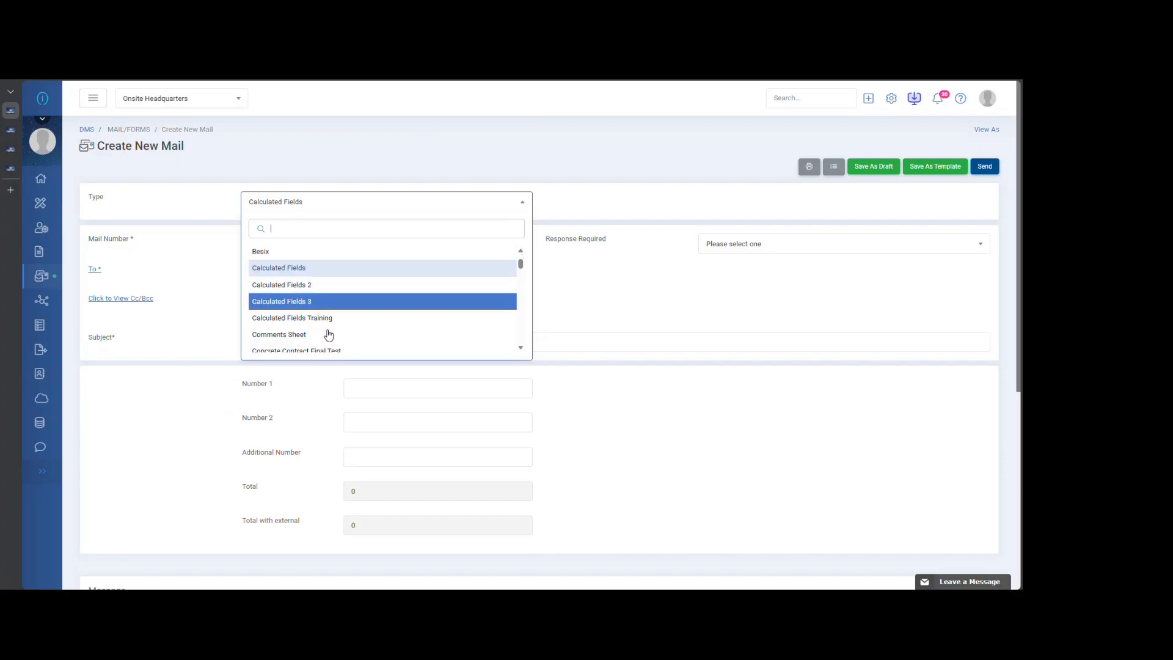
left_click(422, 301)
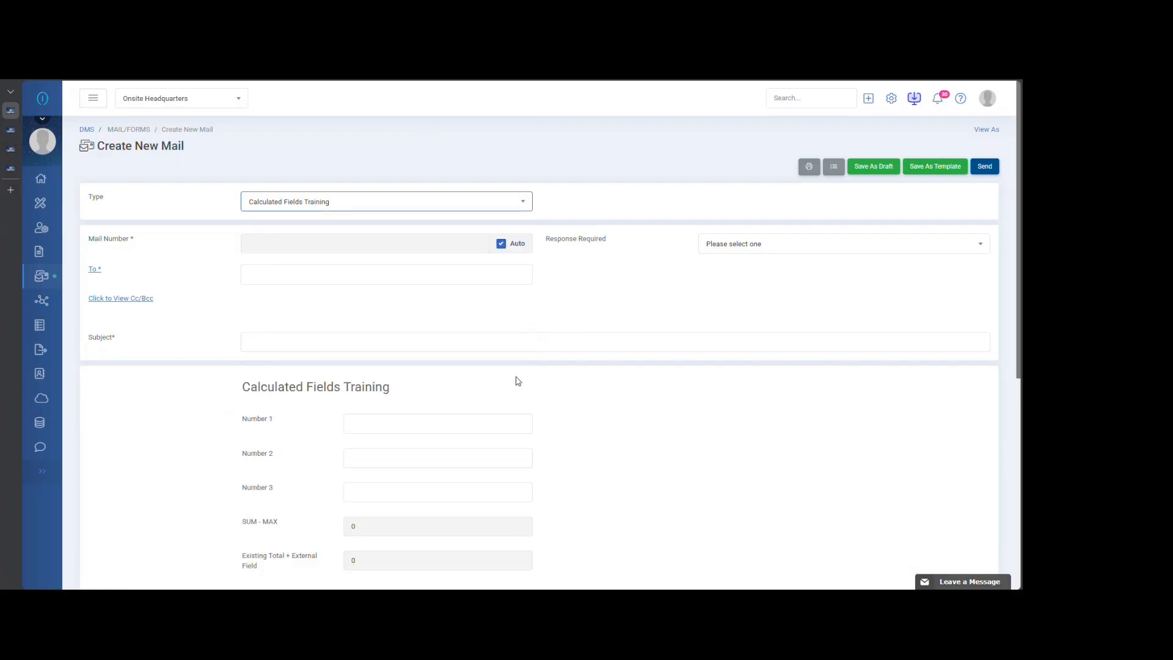
- Fill in the Calculated Fields Training form with Number 1 as 1, Number 2 as 2 and Number 3 as 3
left_click(358, 416)
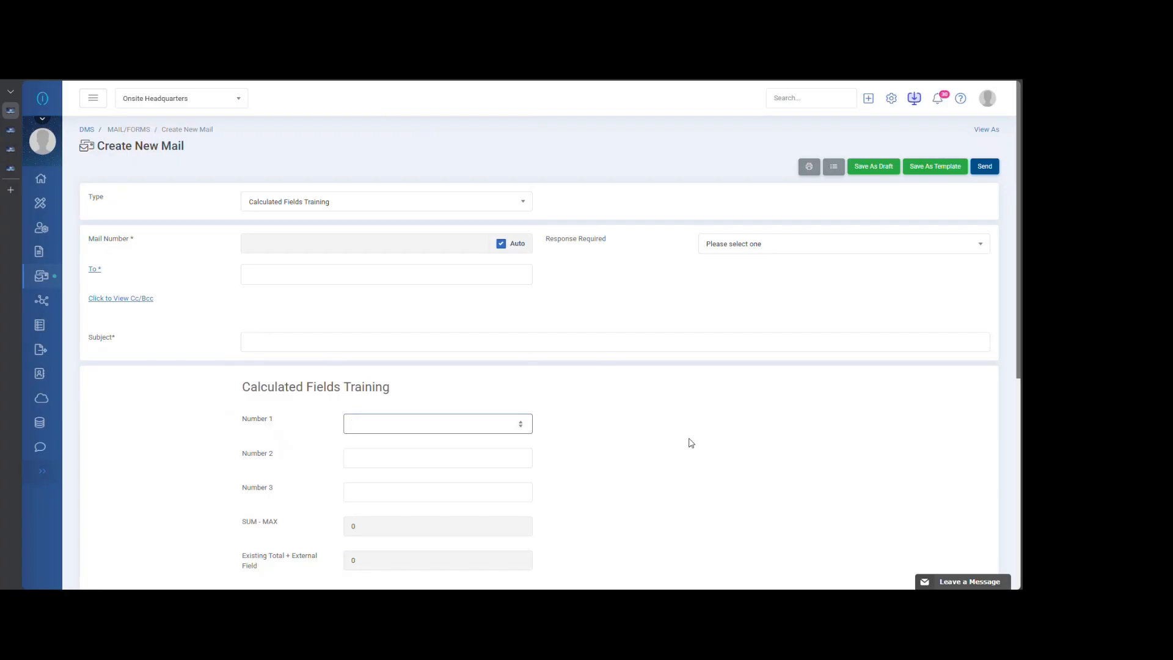
scroll(703, 385, "down", 3)
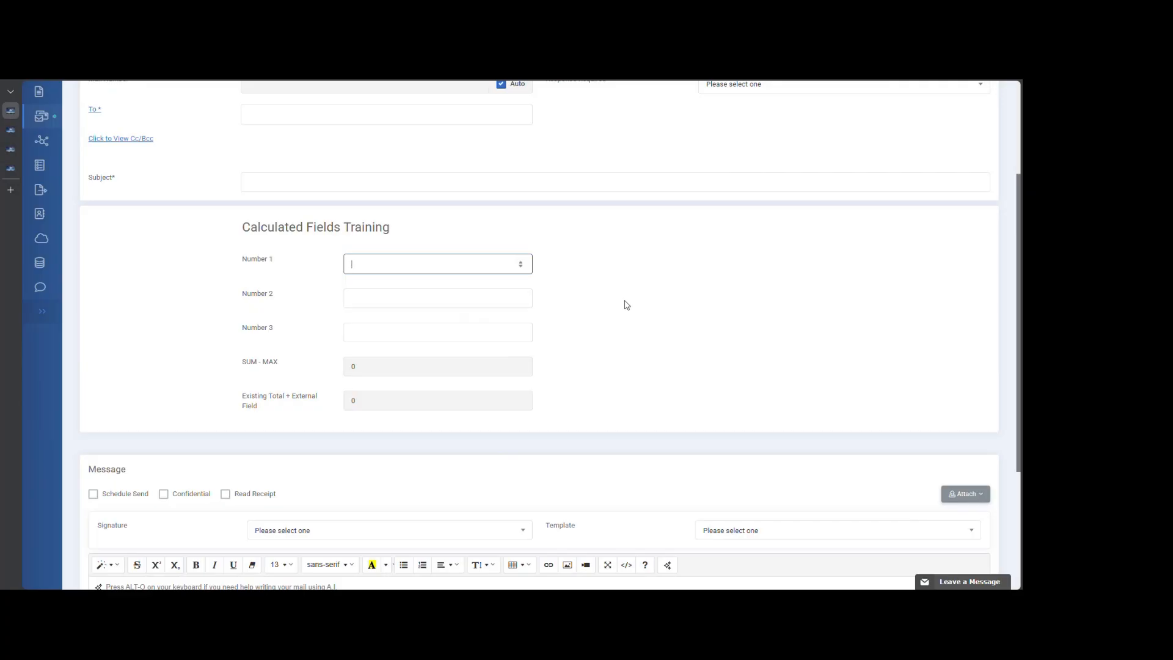
type("1")
left_click(388, 304)
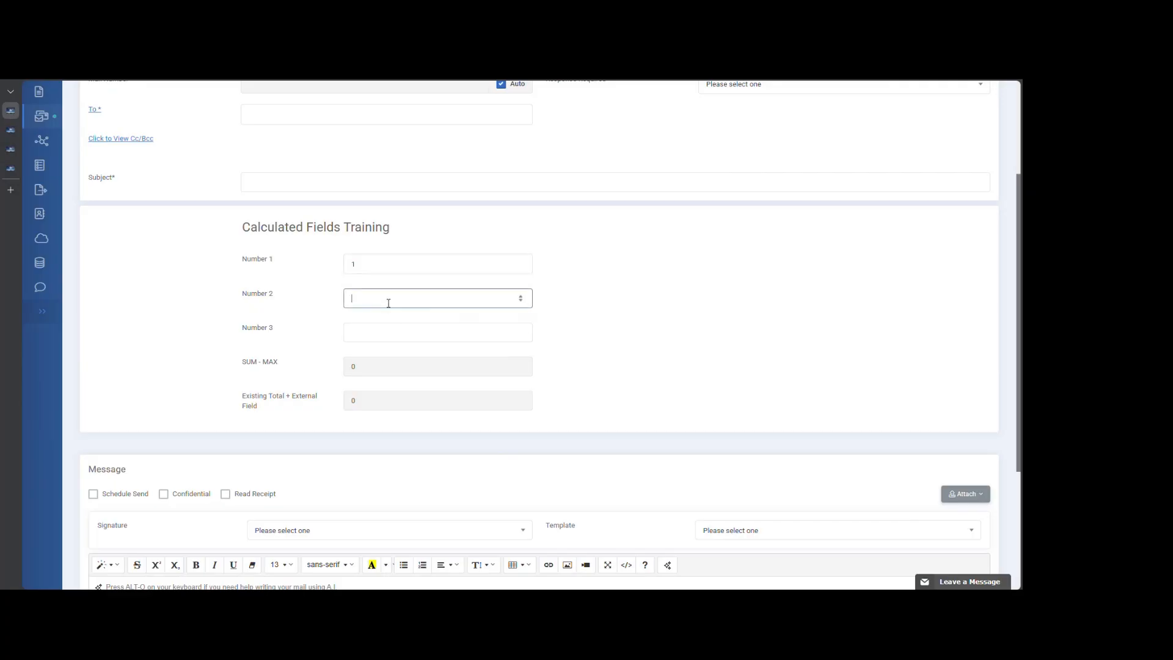
type("2")
left_click(363, 332)
type("3")
left_click(608, 303)
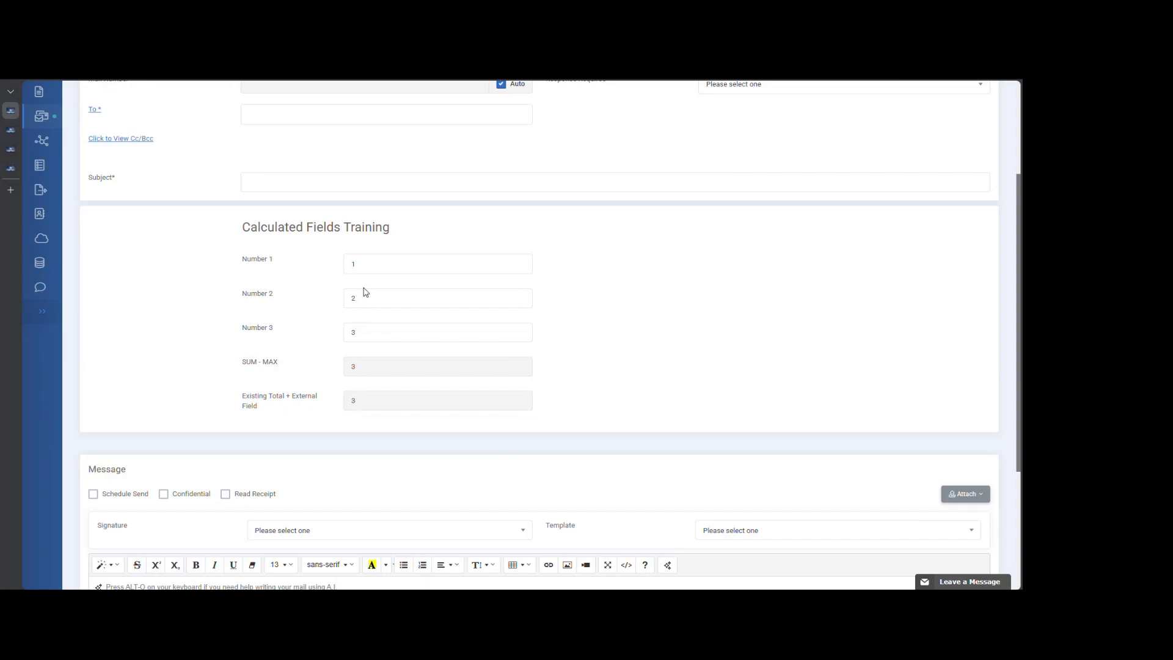
- Examine how the SUM - MAX and Existing Total + External Field values are calculated from the three entered numbers
left_click_drag(244, 365, 260, 365)
left_click(269, 382)
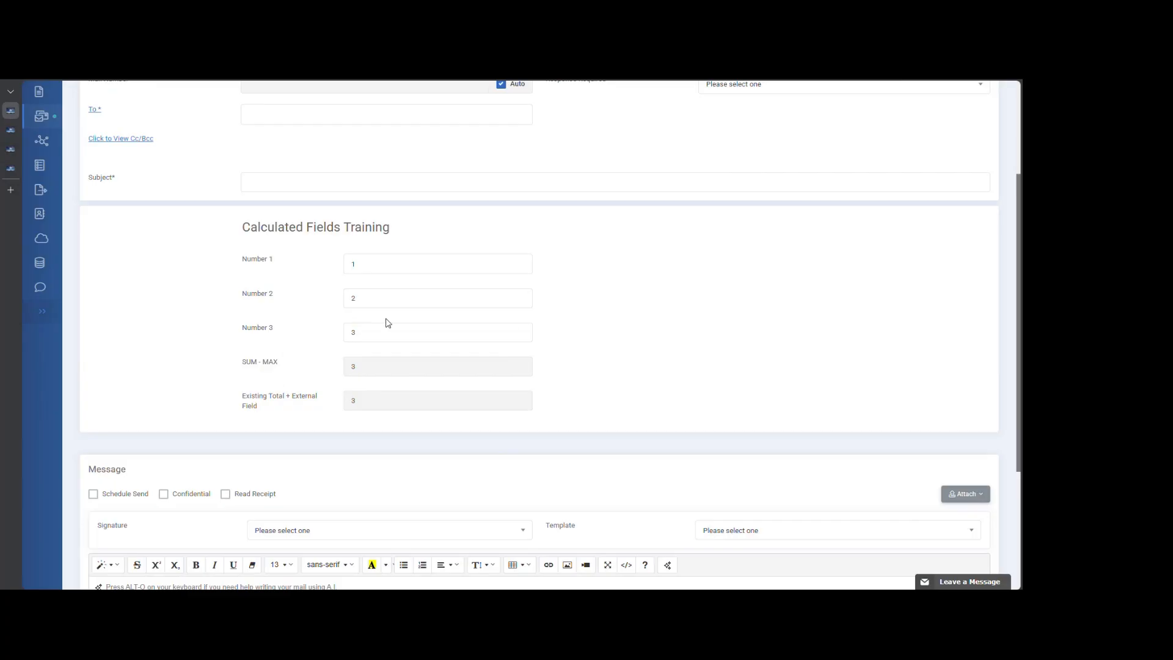
left_click(353, 333)
left_click(636, 330)
left_click_drag(243, 395, 270, 411)
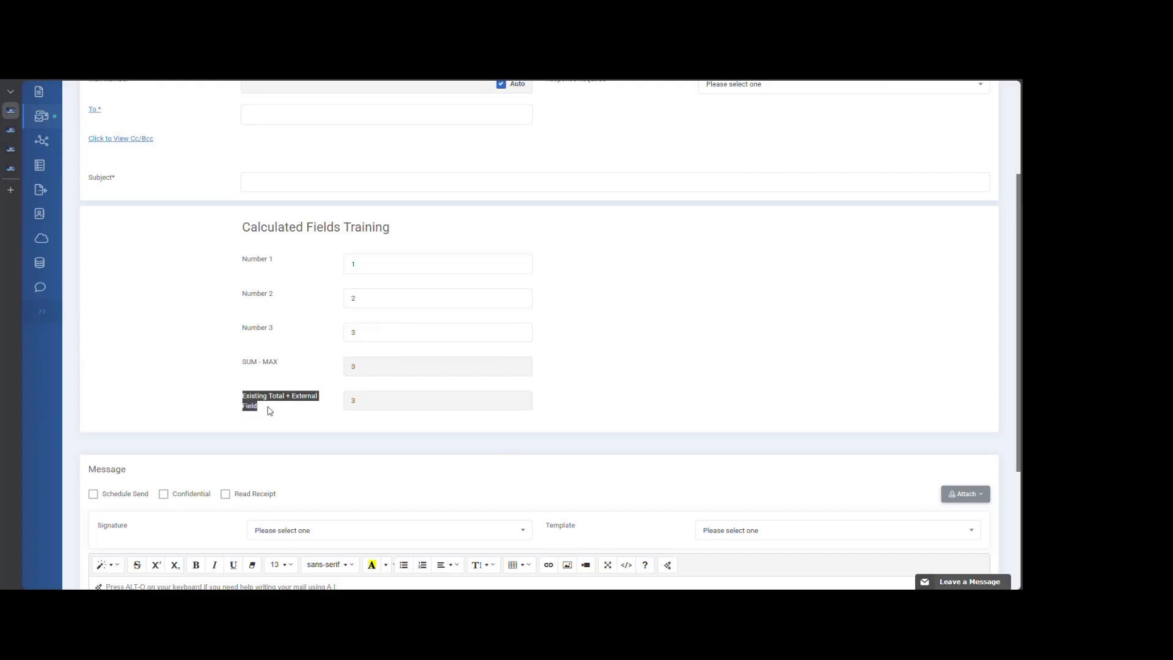
left_click(293, 421)
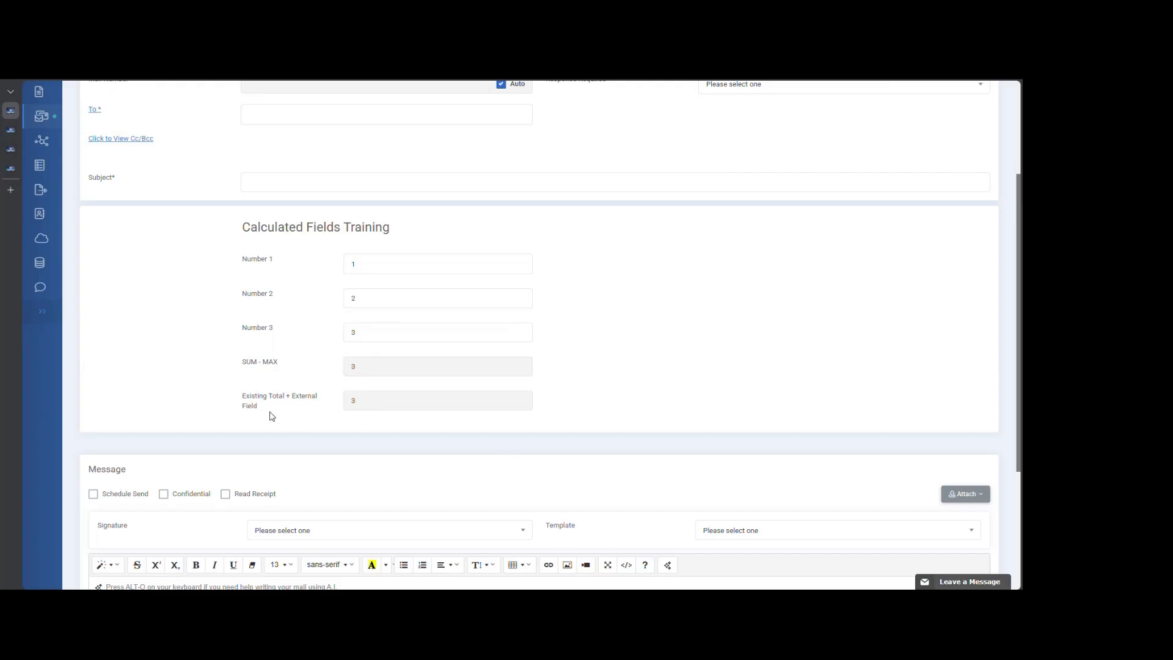
left_click_drag(243, 396, 285, 404)
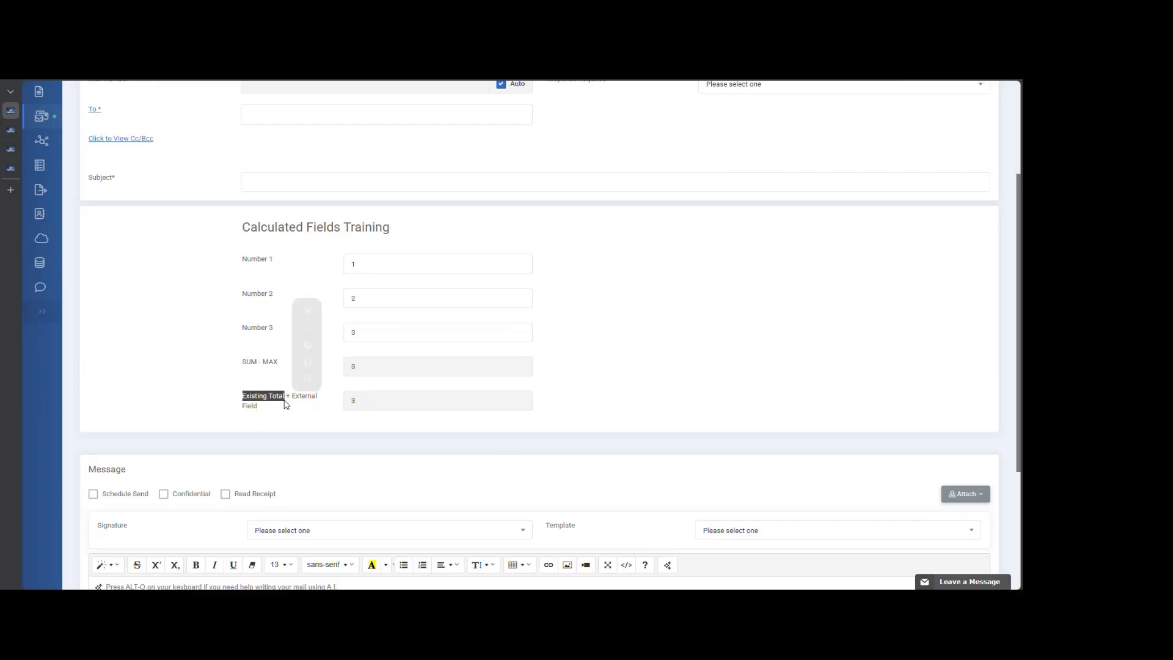
left_click(284, 405)
left_click_drag(243, 361, 315, 410)
left_click(287, 409)
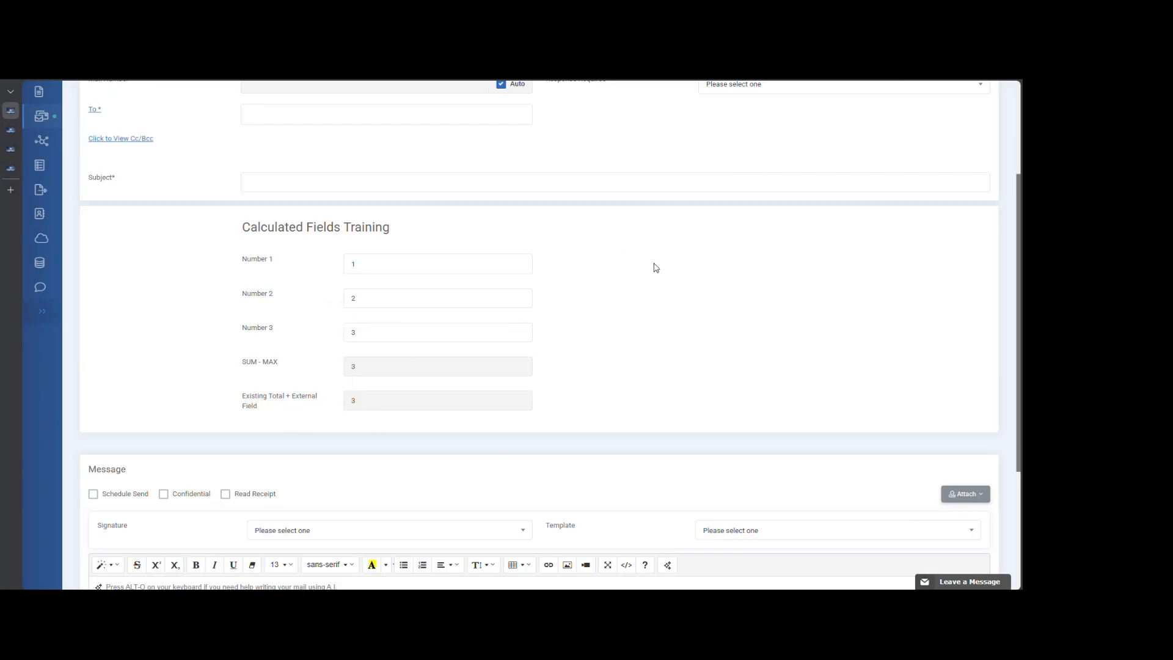
scroll(506, 291, "up", 3)
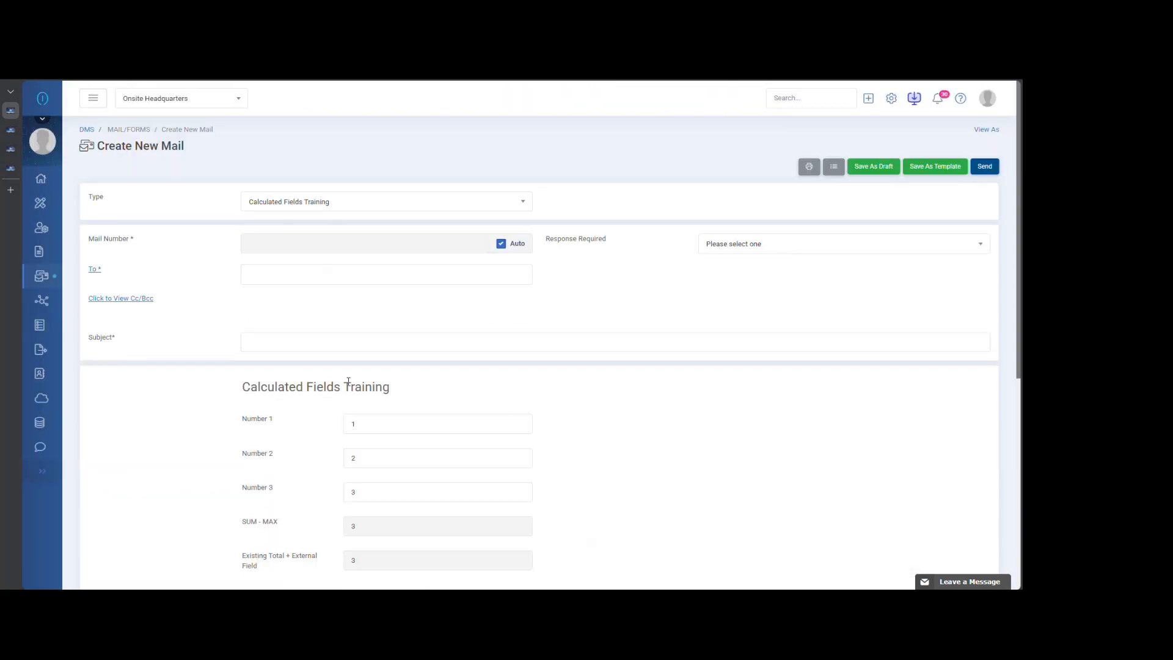
scroll(349, 382, "down", 3)
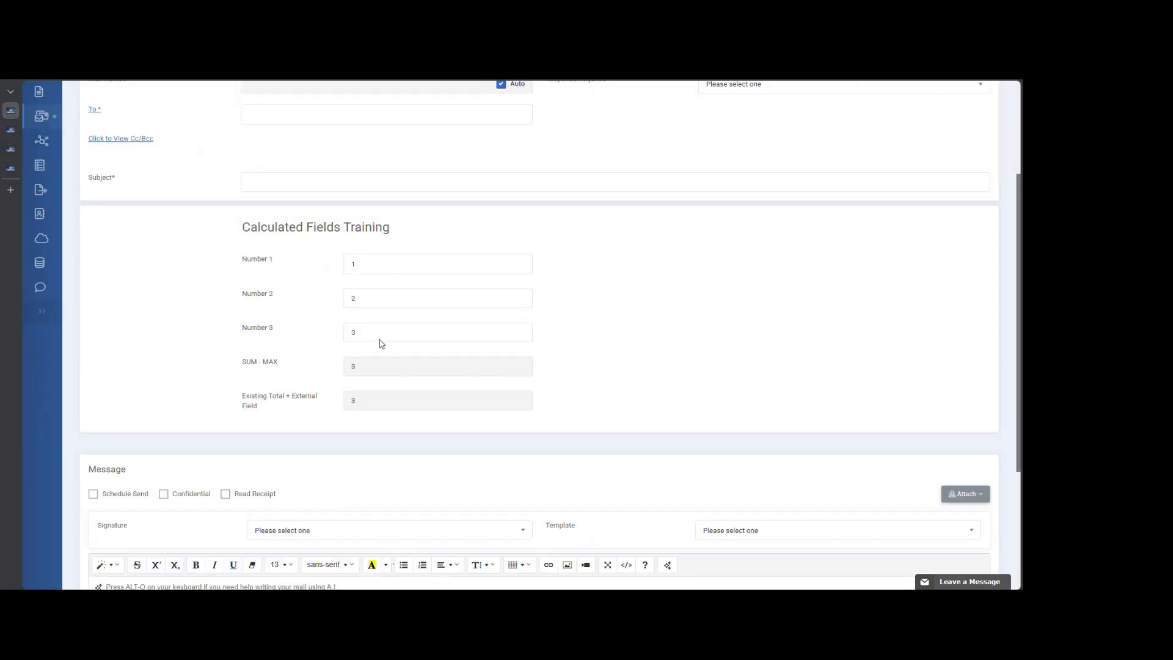
left_click_drag(243, 363, 291, 368)
left_click(365, 387)
double_click(353, 367)
left_click(619, 333)
- Switch the mail type to Daily Report and review the contractor's daily report form down to its manpower totals
scroll(649, 278, "up", 3)
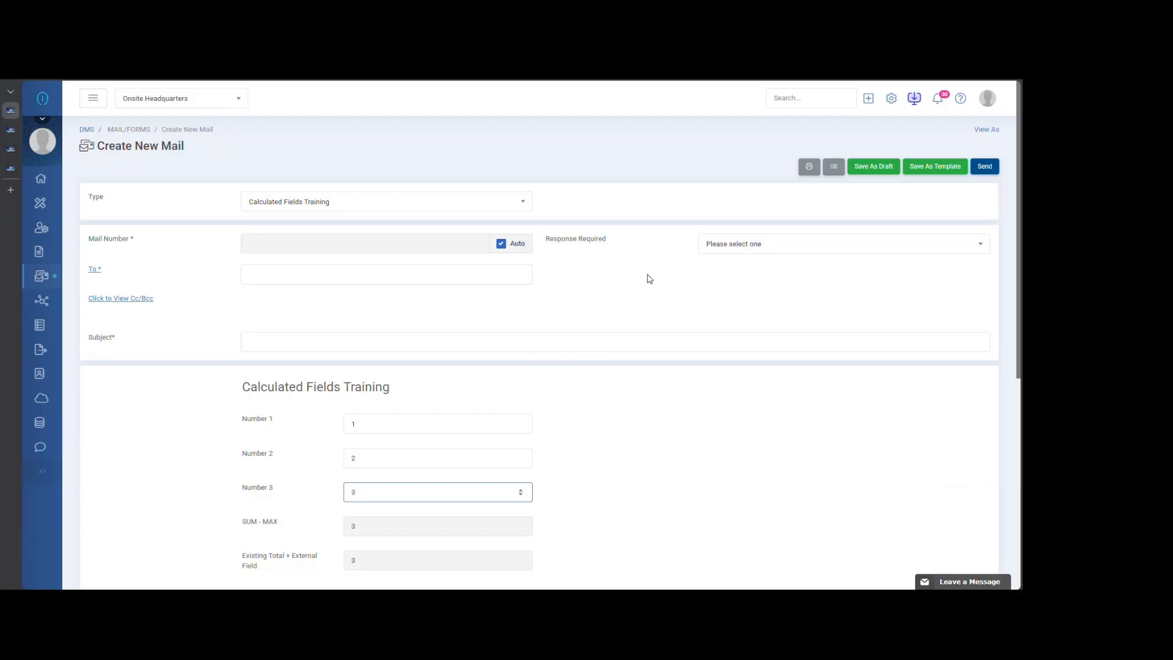
left_click(399, 200)
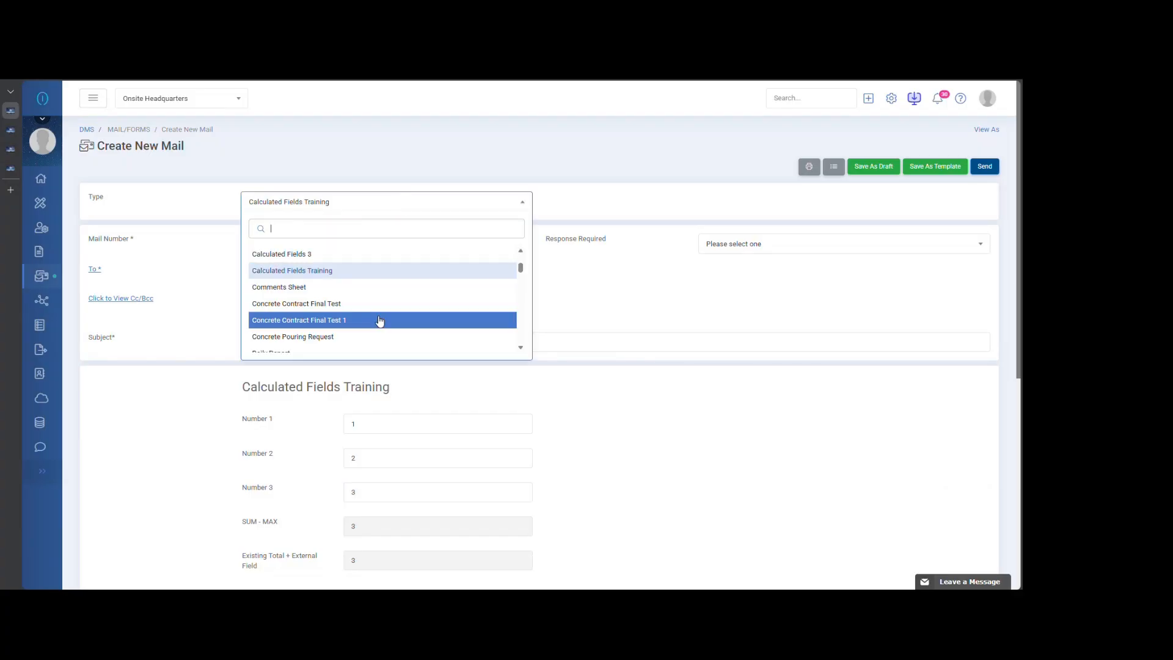
type("daily")
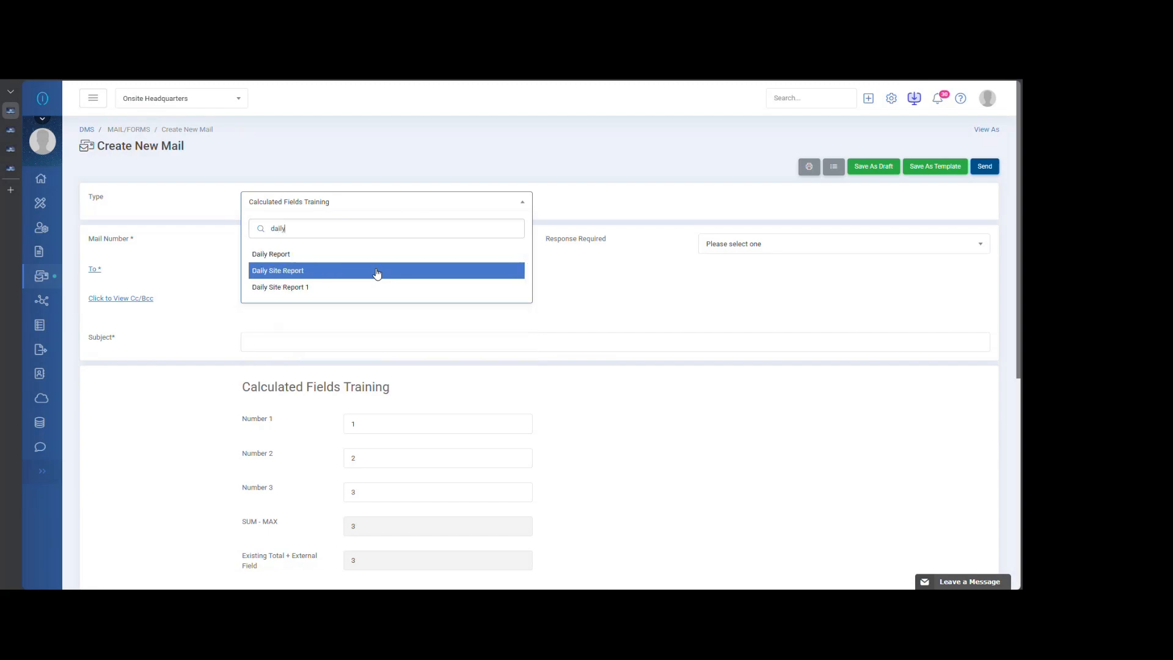
left_click(375, 254)
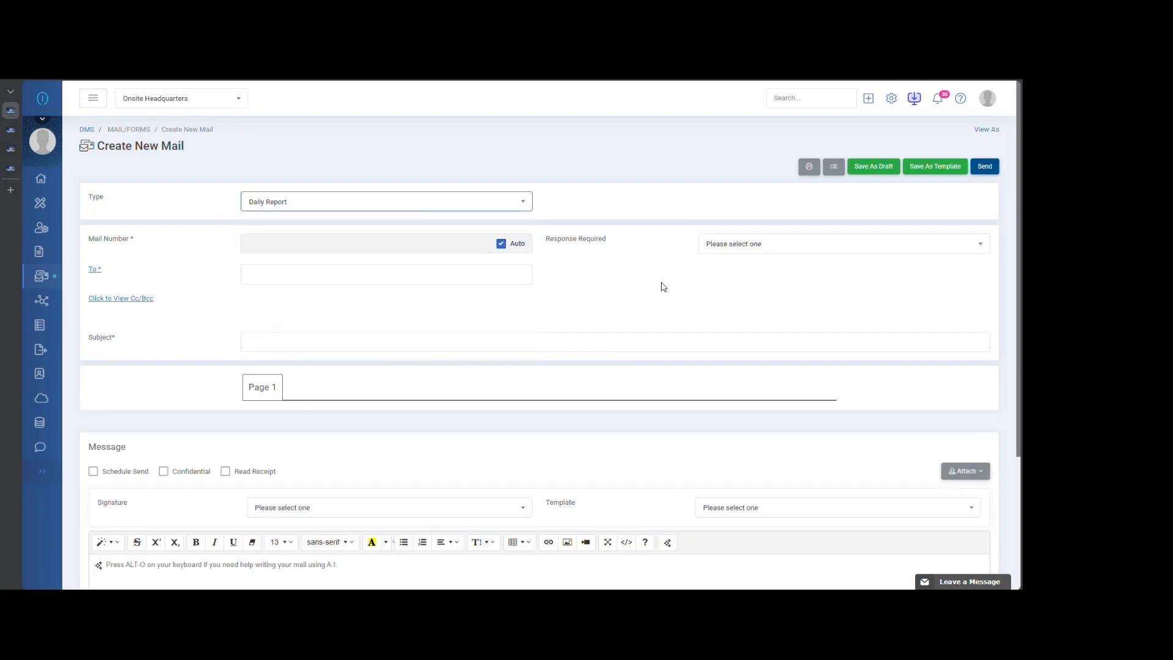
scroll(663, 286, "down", 5)
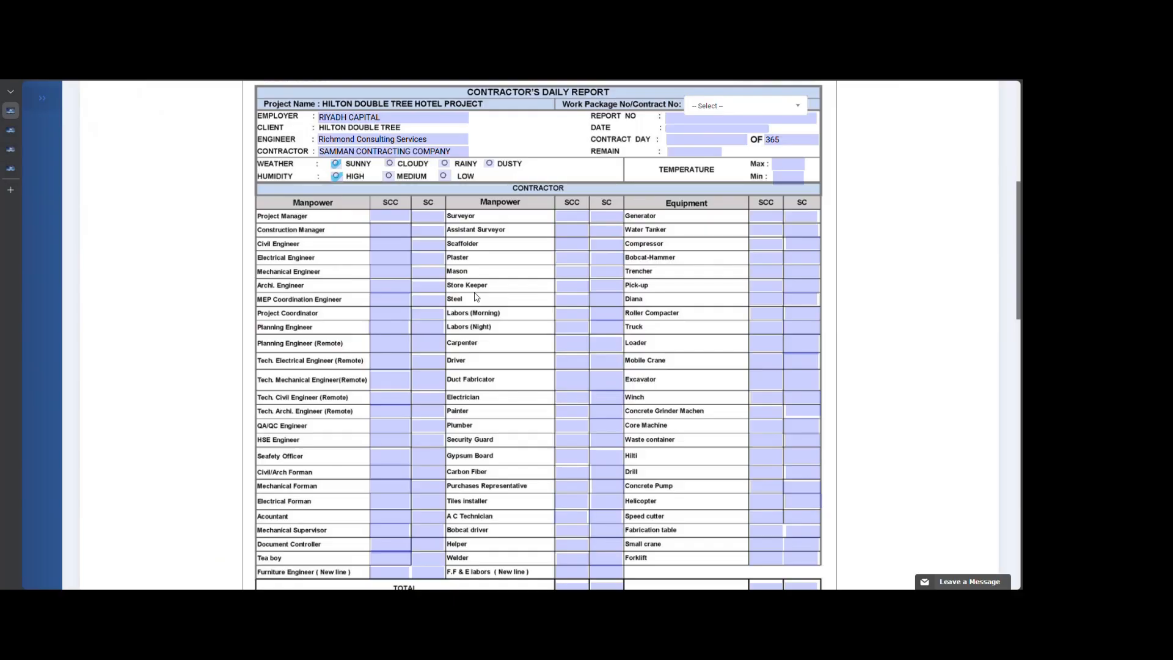
scroll(520, 394, "down", 3)
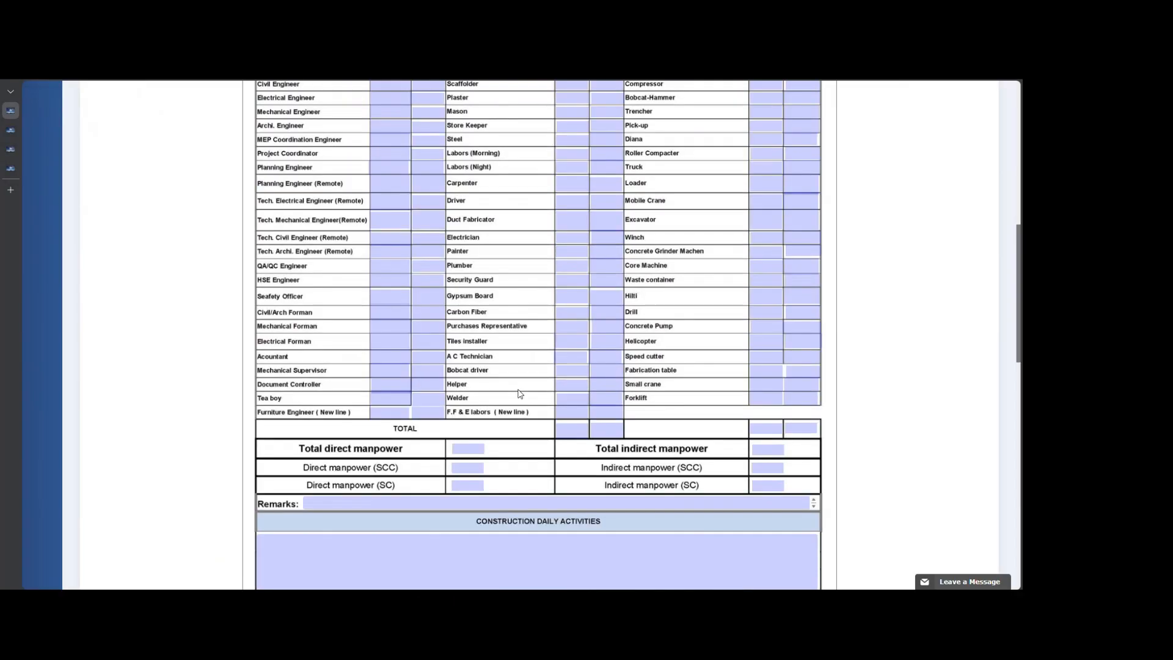
left_click(474, 454)
scroll(530, 461, "up", 10)
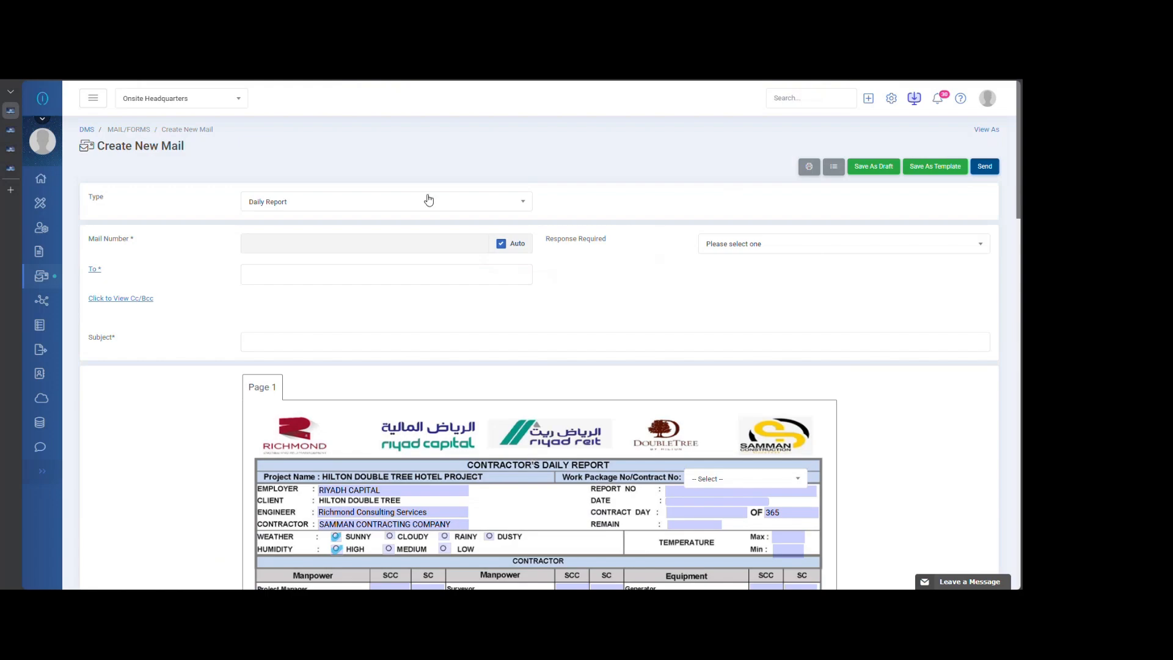
- Search the mail types for "number" and set the type to Number of Workers
left_click(429, 200)
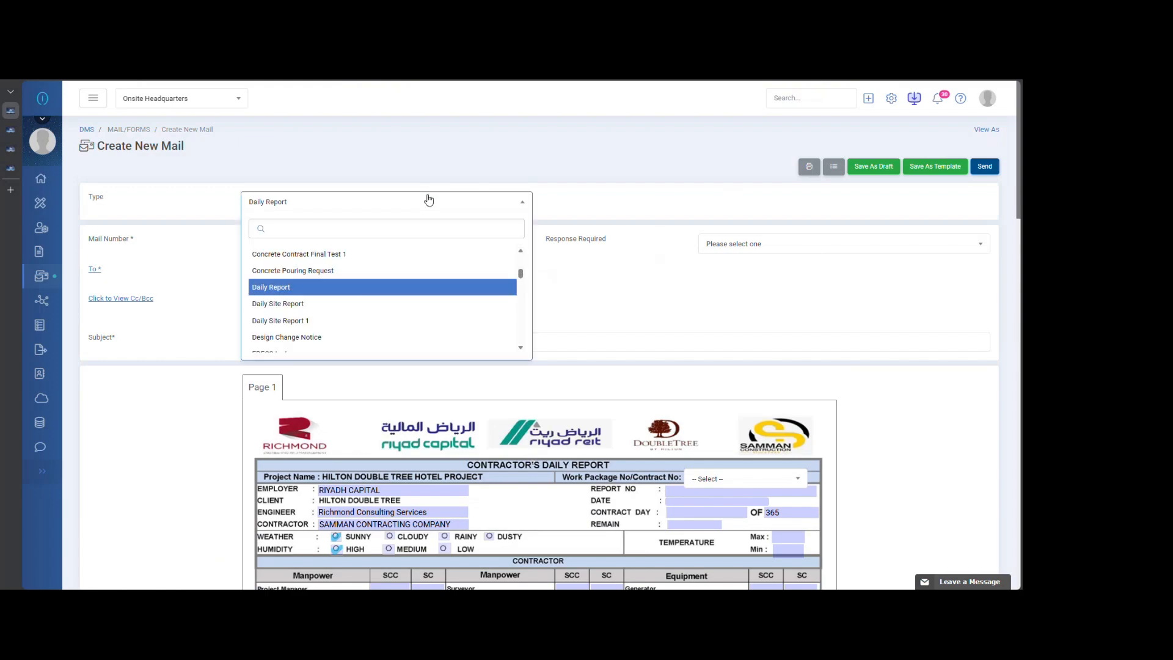
scroll(416, 272, "up", 3)
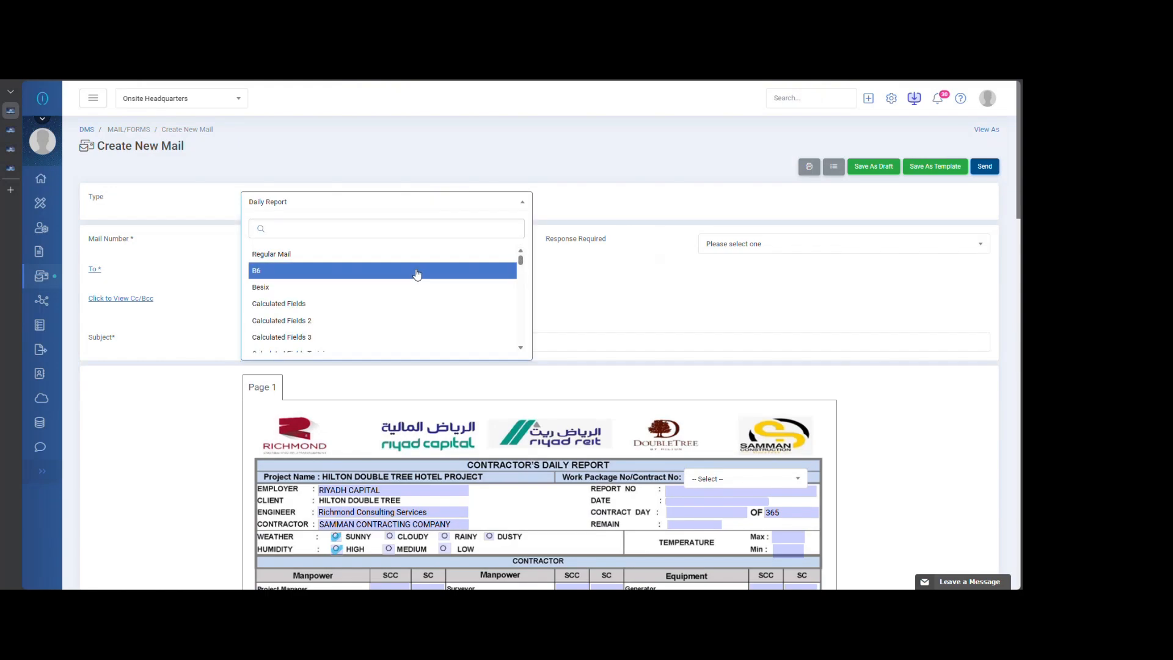
scroll(417, 273, "down", 3)
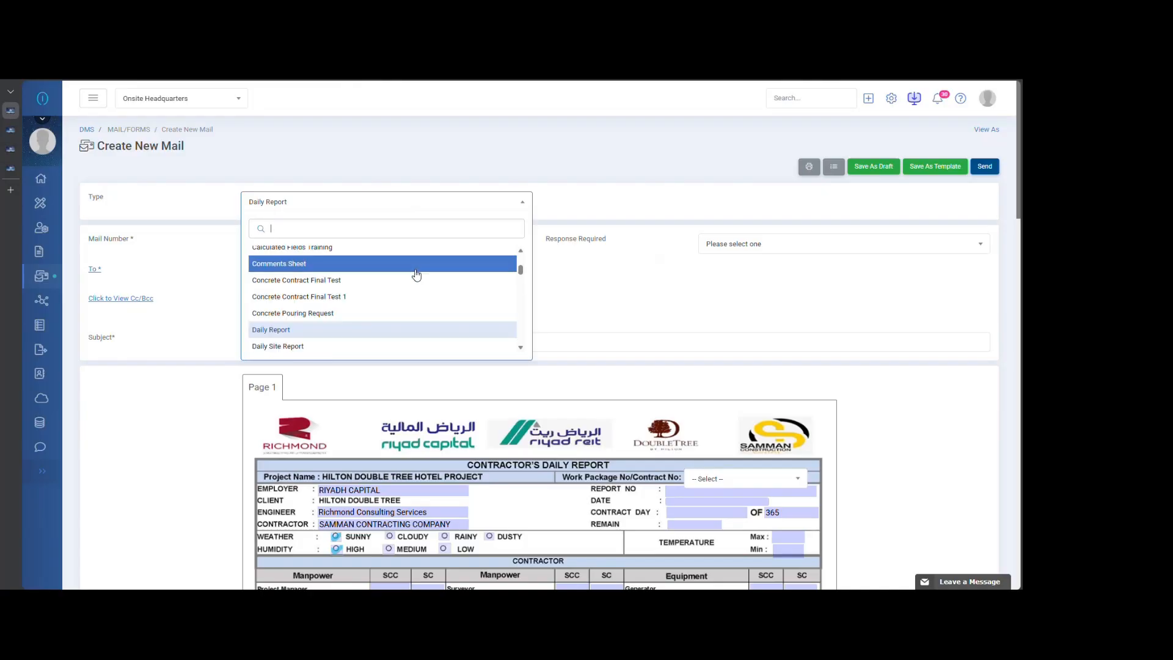
type("number")
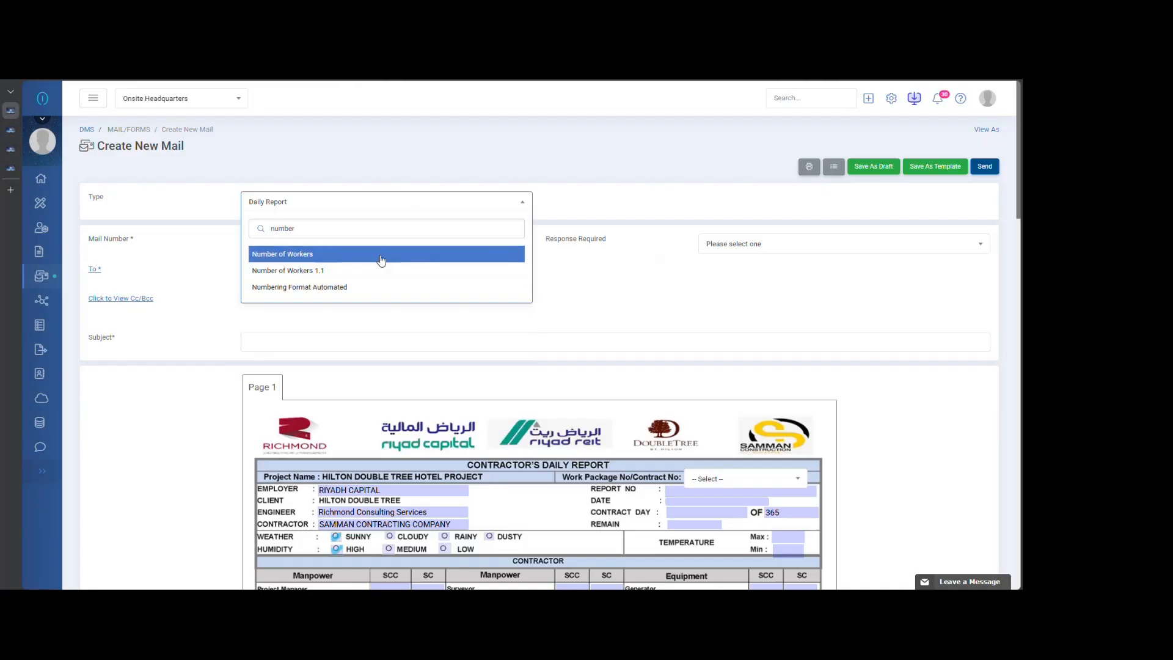
left_click(381, 254)
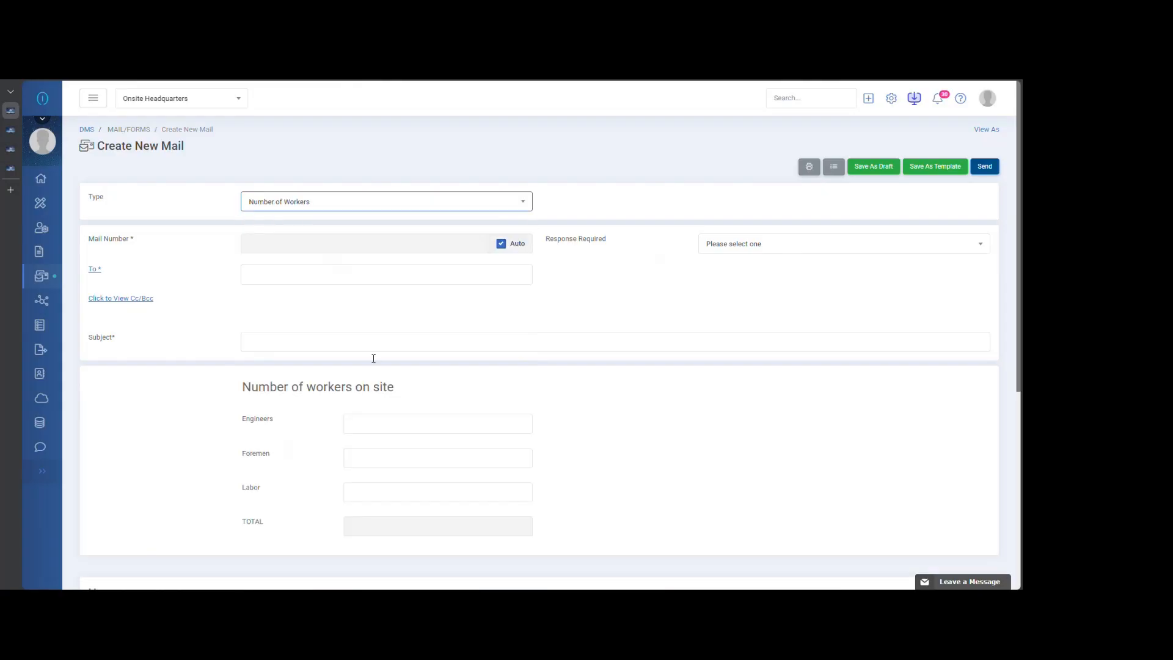
- Fill in the Number of workers on site form with Engineers as 1, Foremen as 2 and Labor as 3
left_click(367, 423)
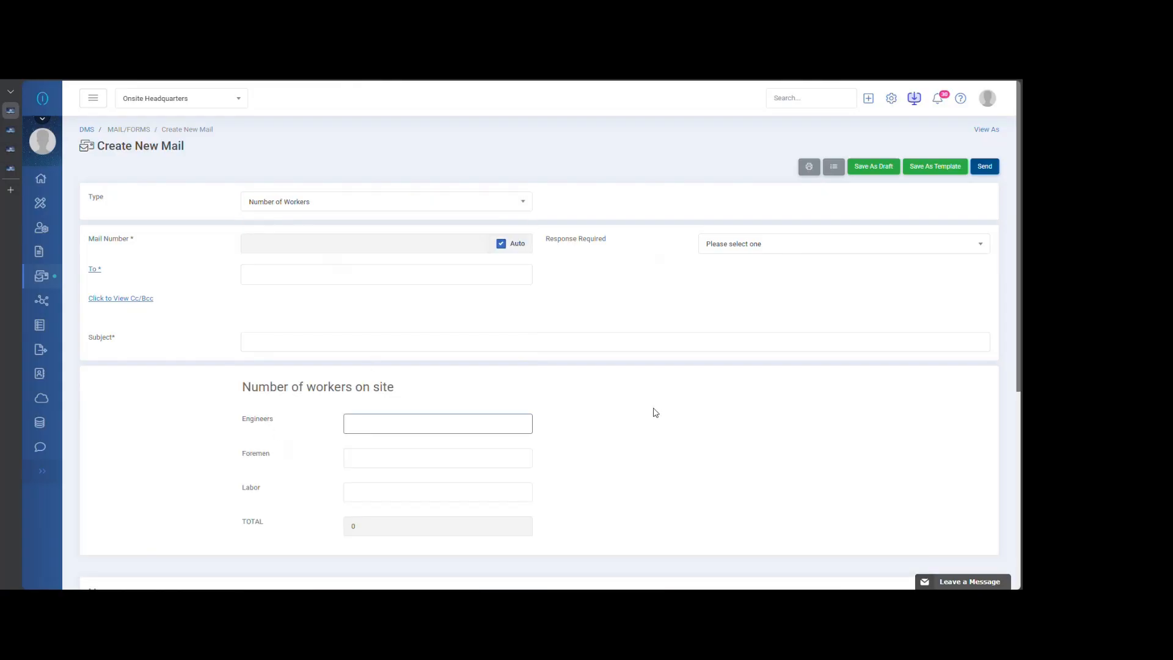
scroll(657, 415, "down", 3)
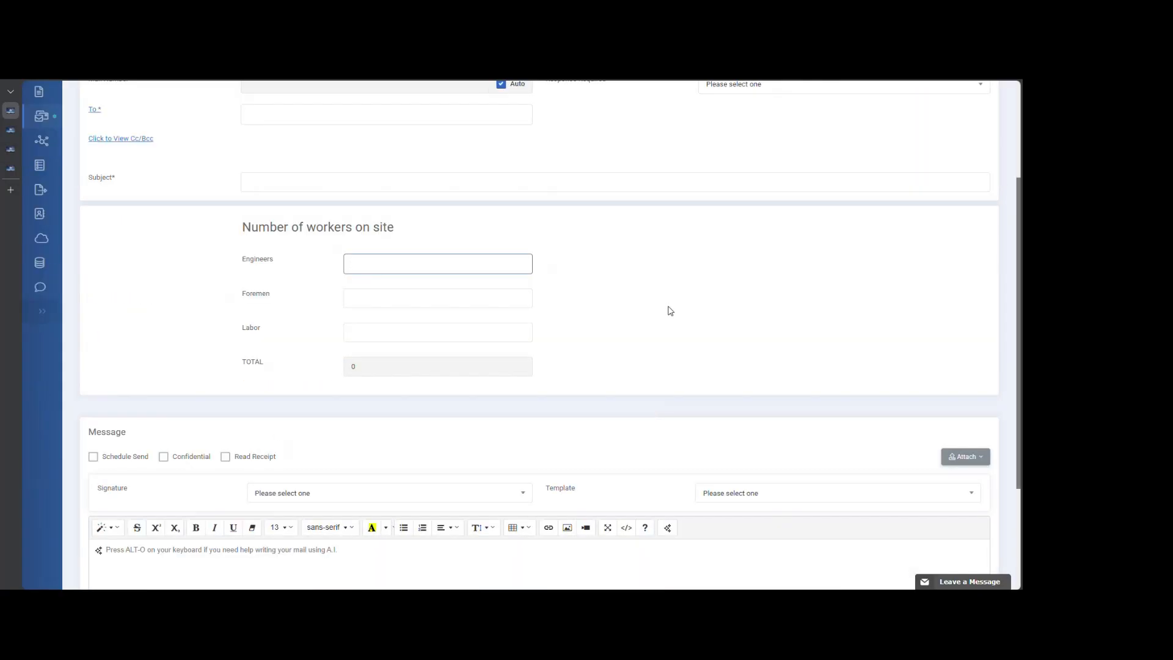
type("1")
left_click(370, 295)
type("2")
left_click(383, 330)
type("3")
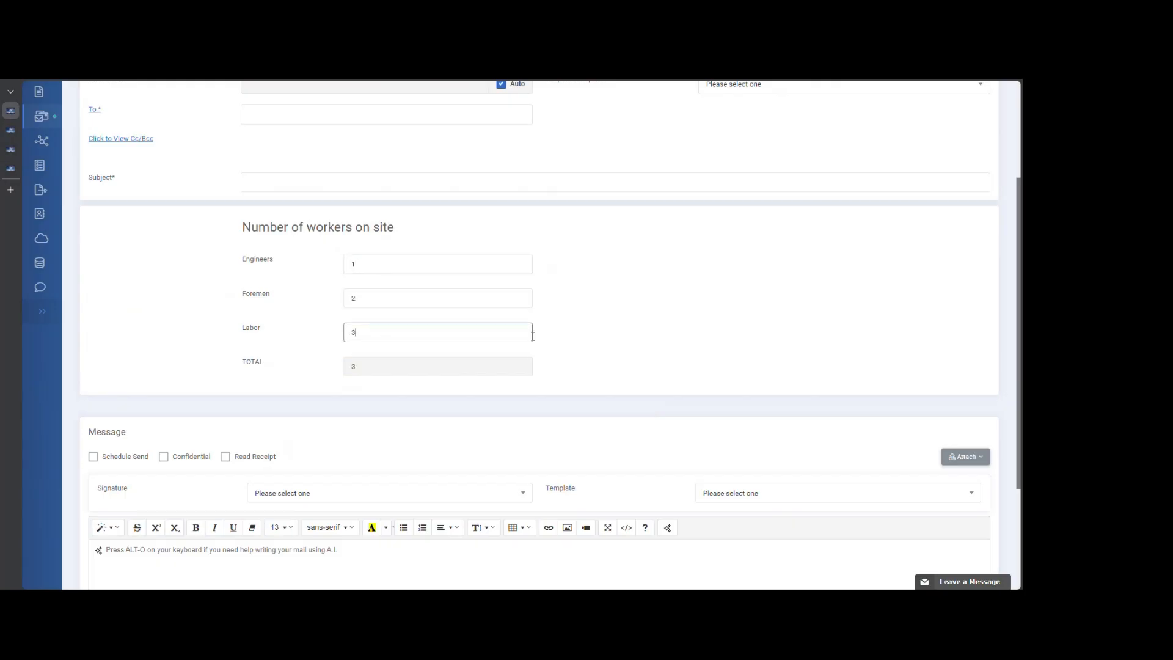
left_click(637, 328)
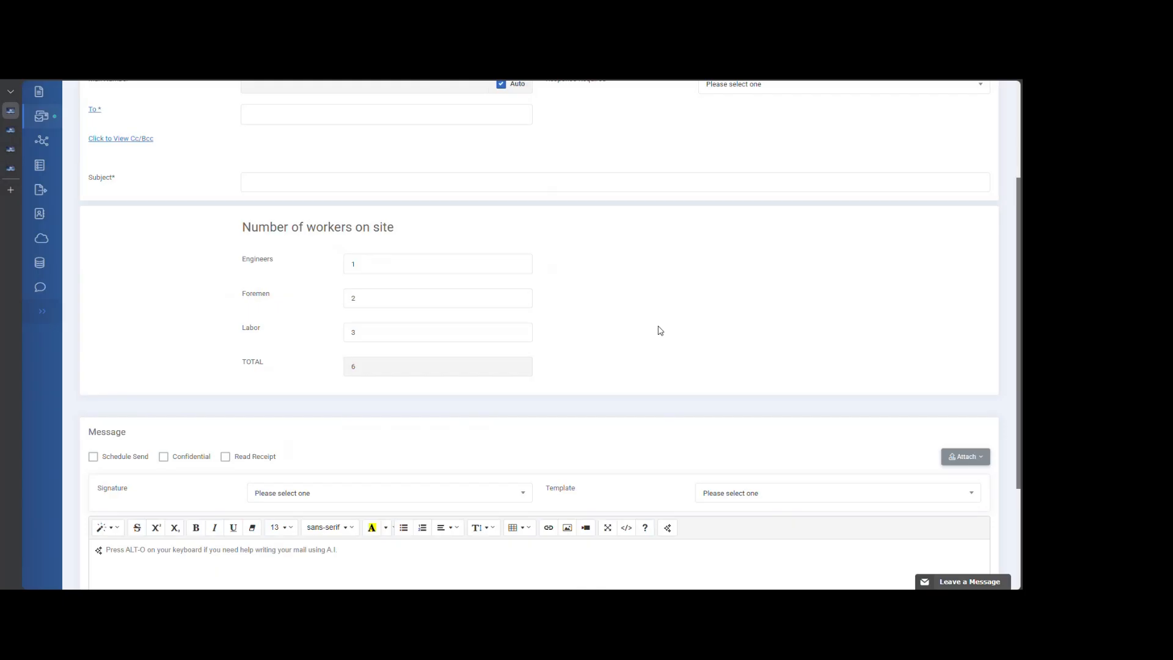
- Go to the Forms administration and start creating a new form of the Normal type
scroll(660, 331, "up", 3)
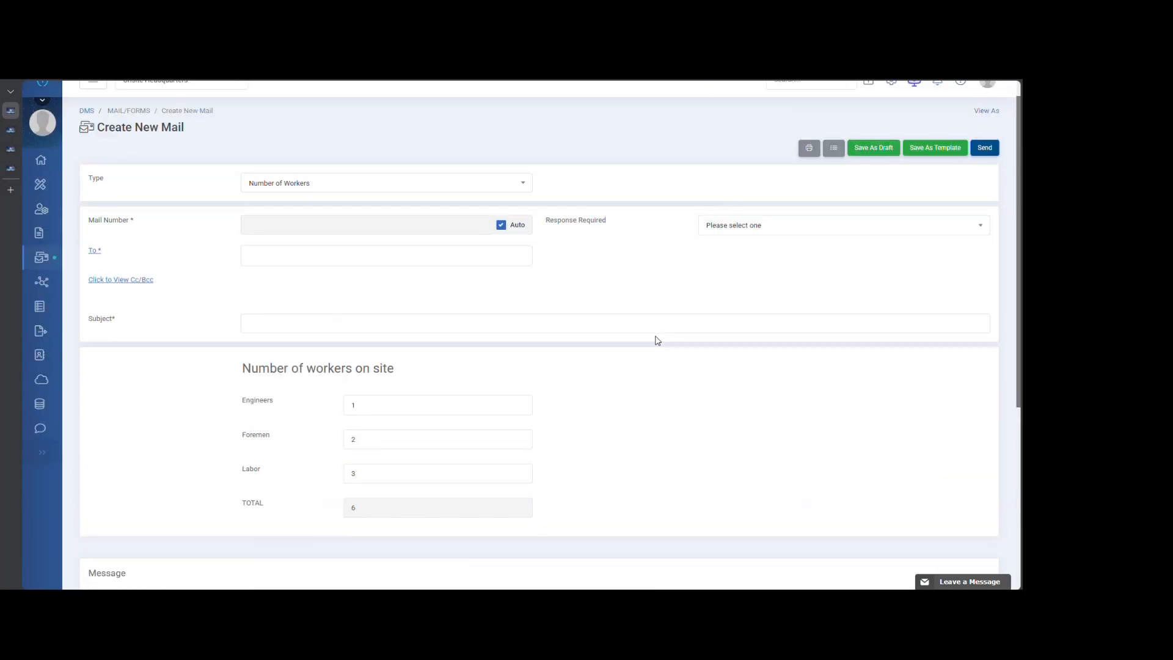
mouse_move(40, 422)
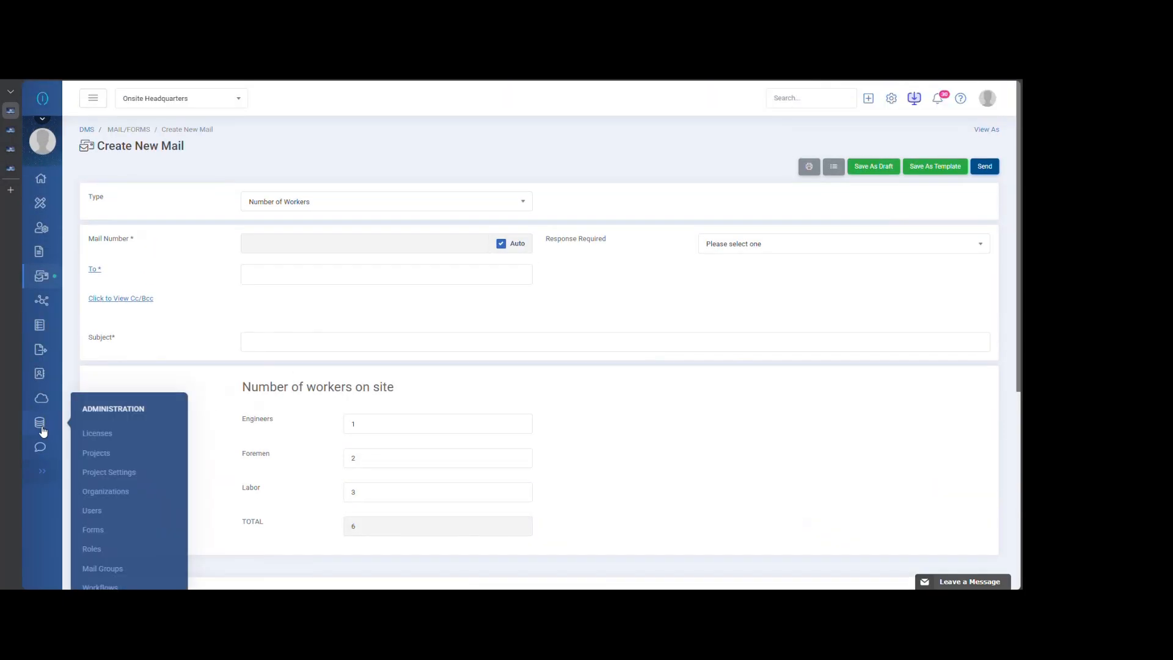
left_click(118, 534)
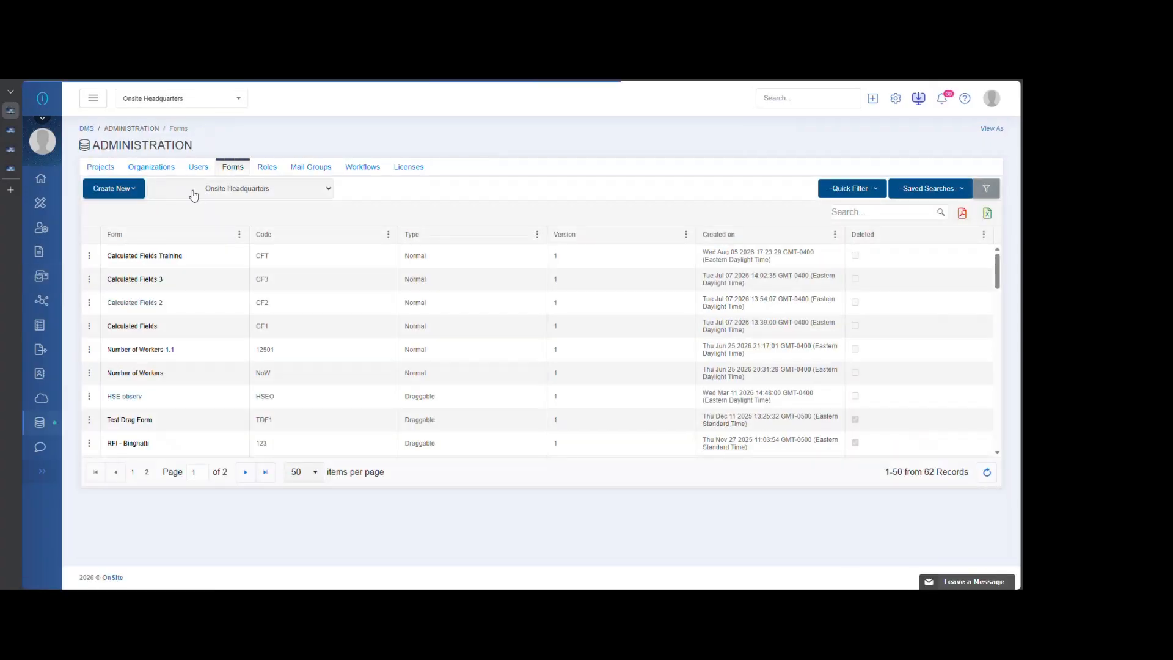
left_click(114, 188)
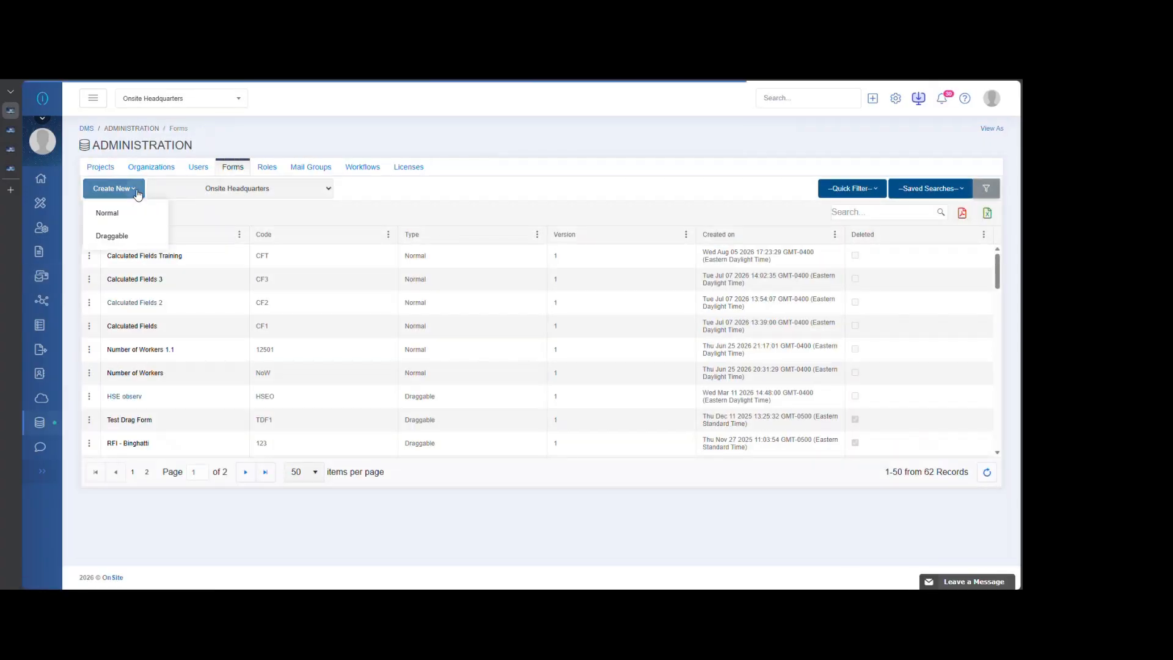
left_click(119, 218)
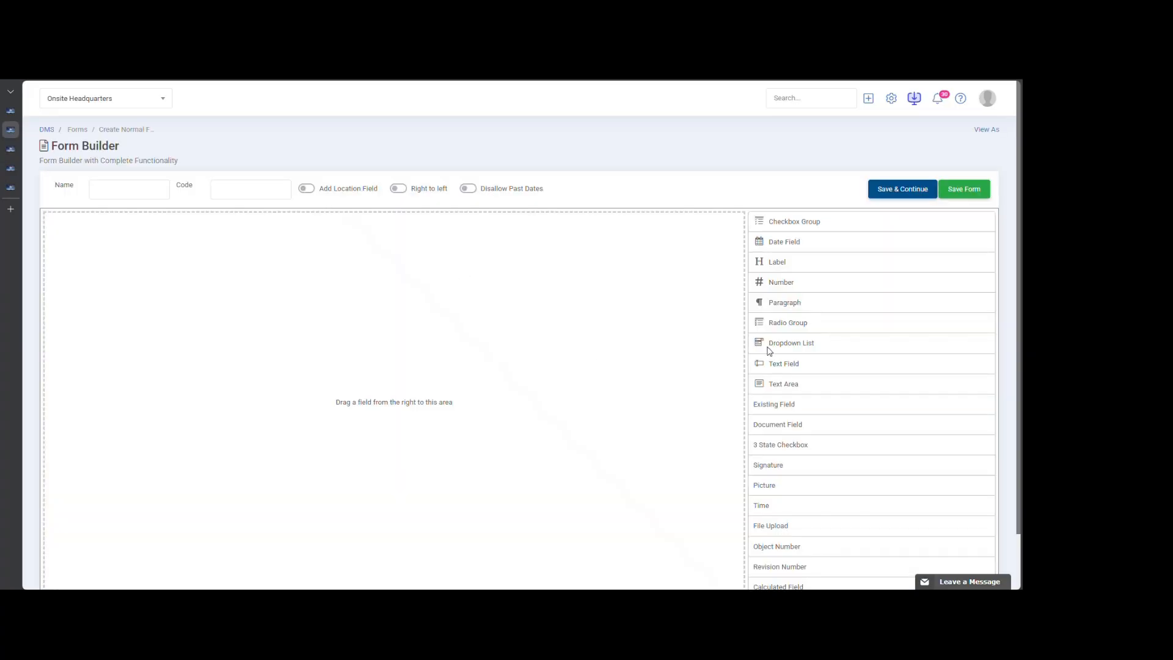
- Add a Label and four Number fields beneath it to the empty form
left_click_drag(811, 265, 391, 281)
scroll(613, 324, "down", 1)
left_click_drag(771, 221, 471, 251)
left_click_drag(812, 224, 464, 285)
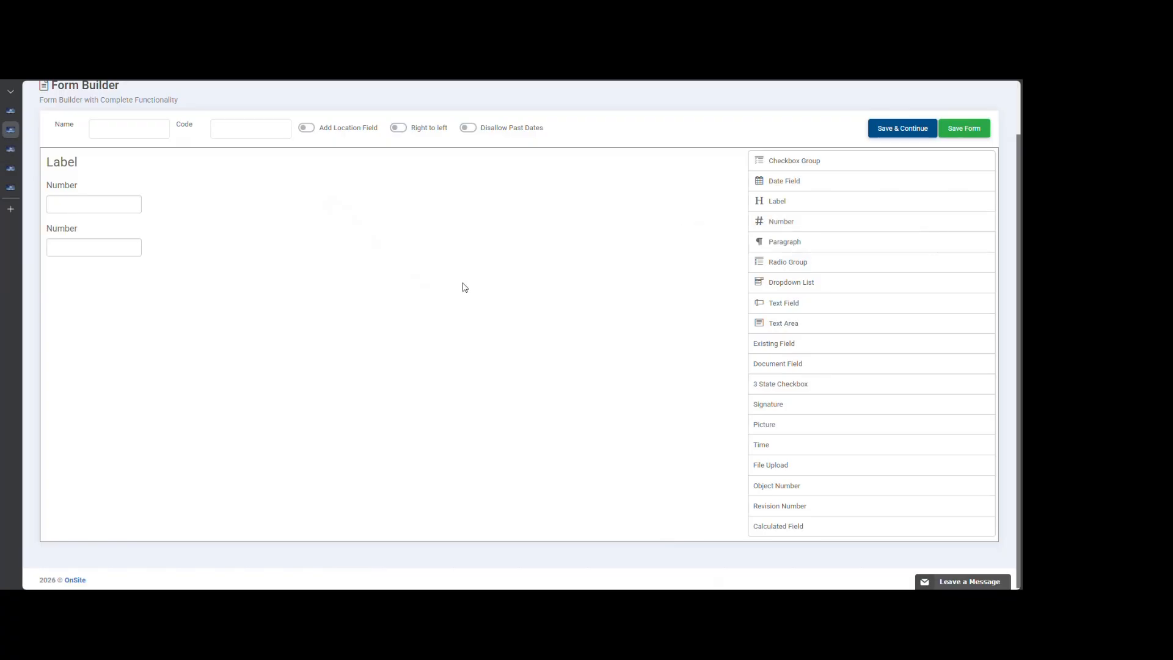
left_click_drag(799, 225, 529, 308)
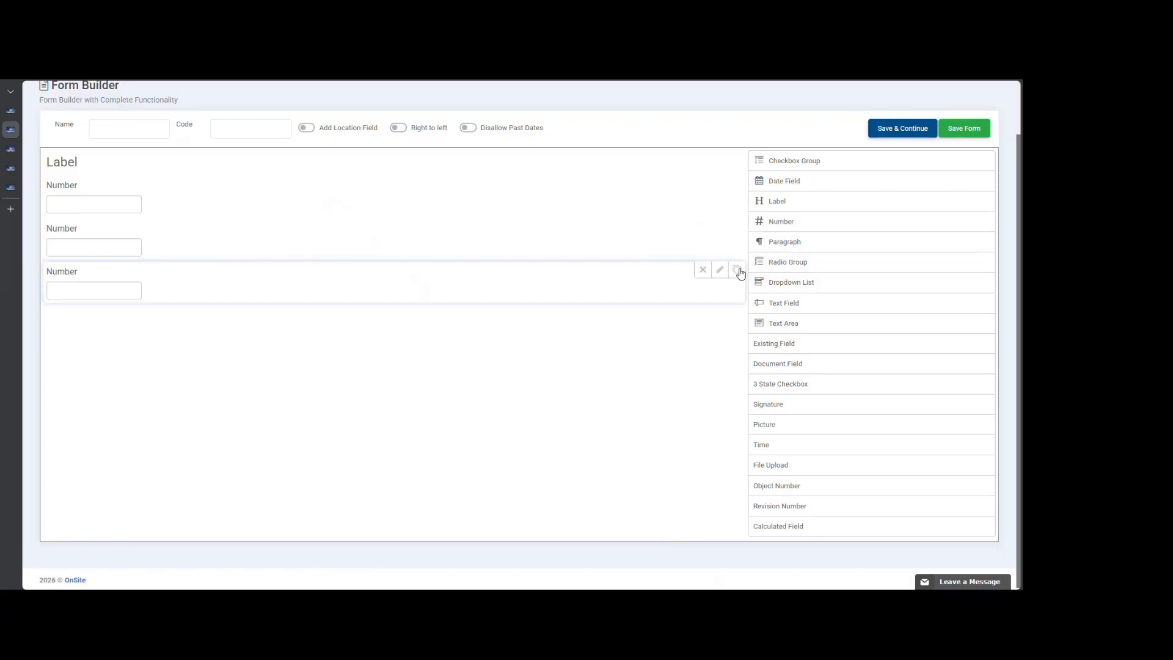
left_click_drag(786, 221, 550, 374)
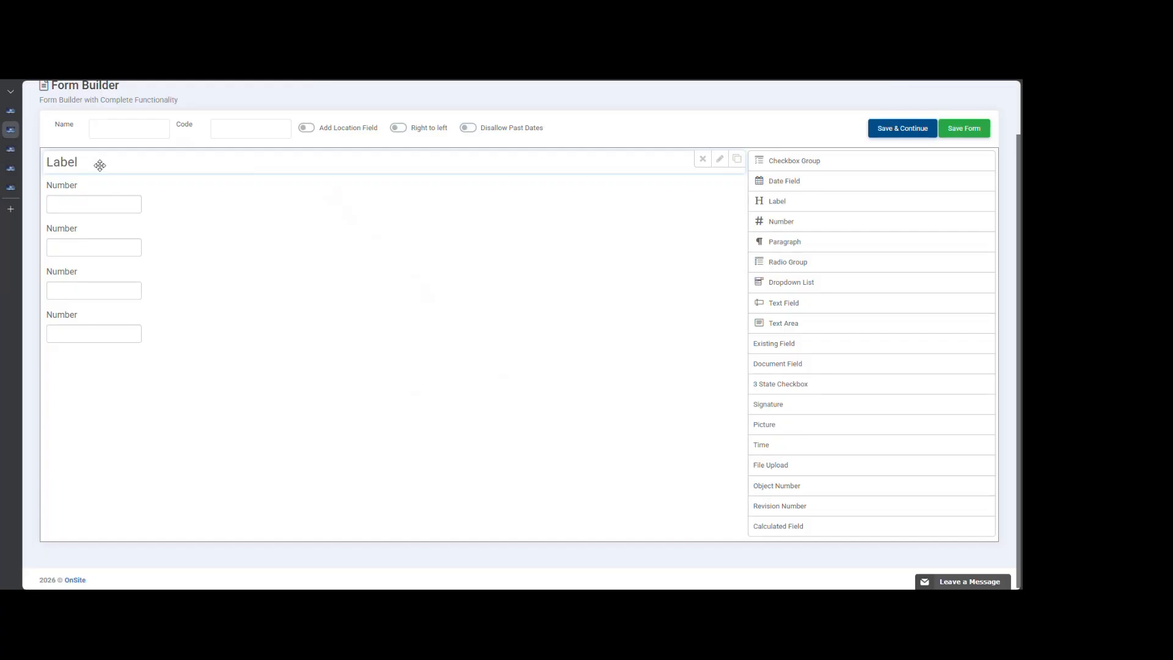
left_click(719, 160)
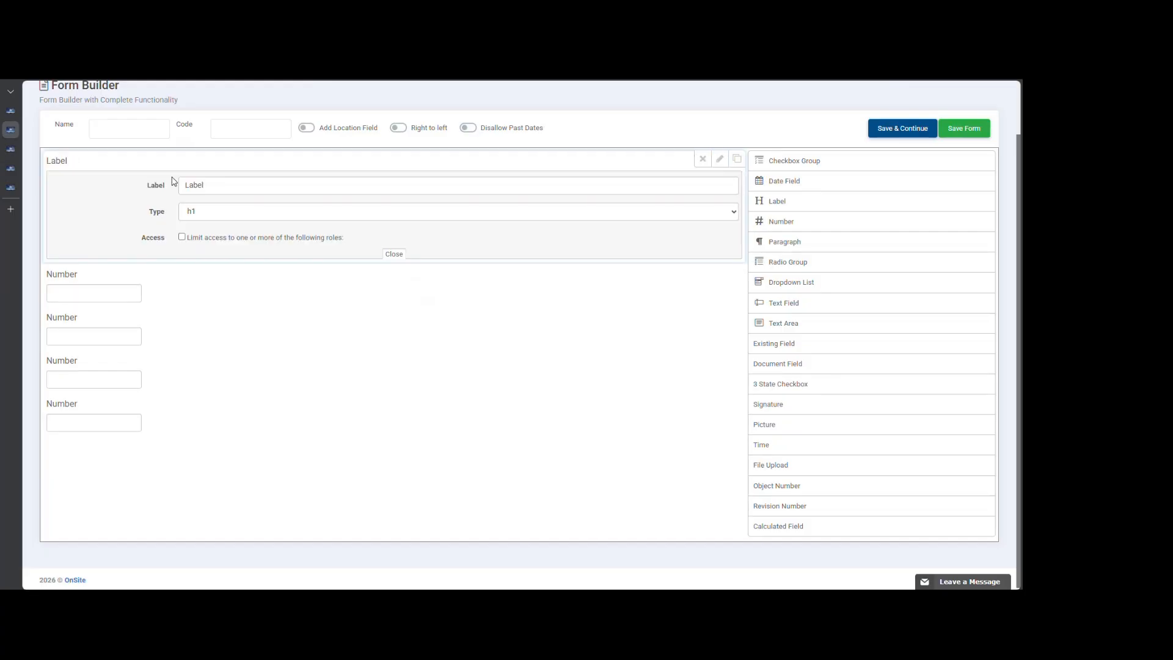
left_click_drag(240, 185, 144, 193)
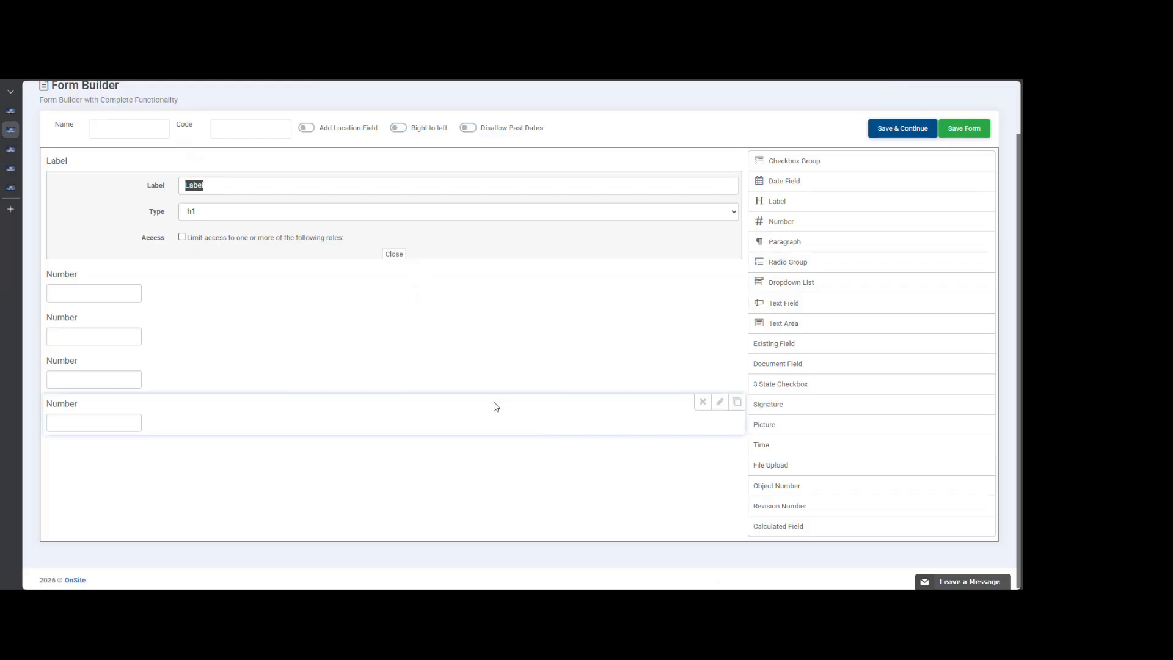
left_click(238, 186)
left_click_drag(236, 185, 167, 189)
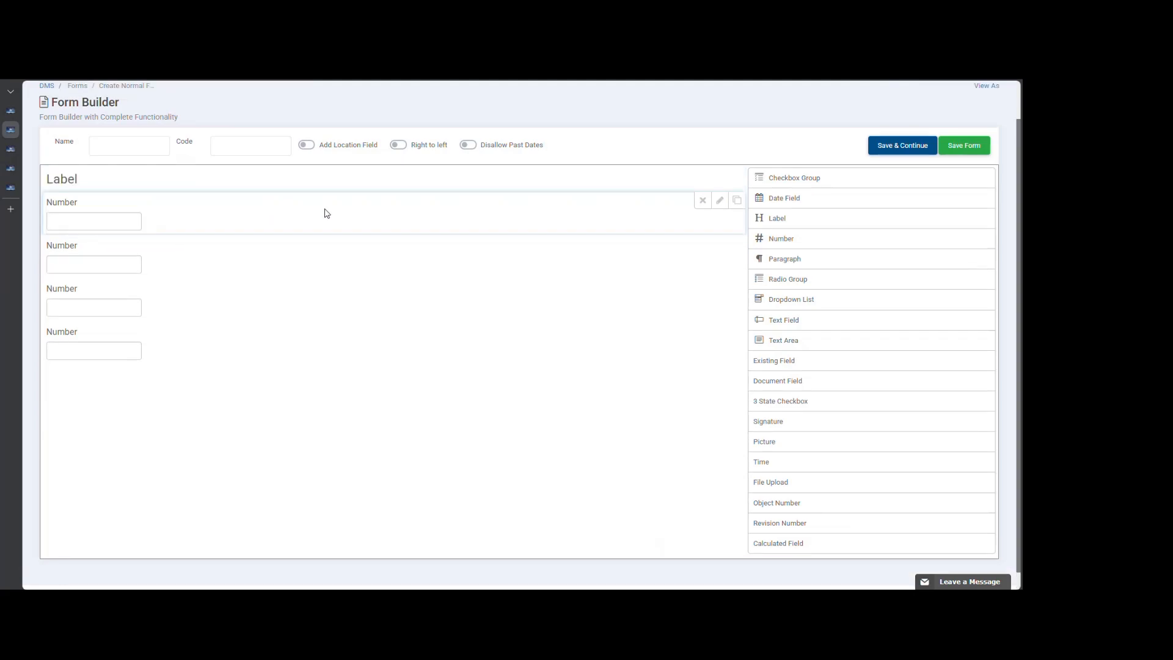
- Set the heading label to Calculated Fields Training and name the form CF Training with the code CFTRA
left_click(719, 177)
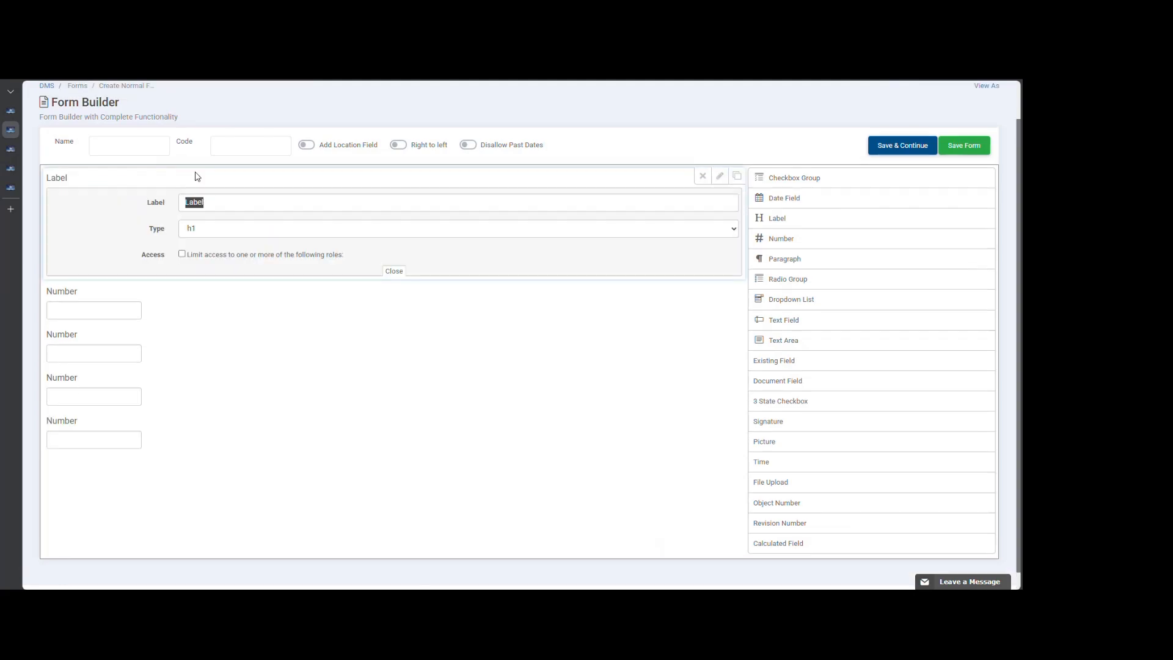
left_click_drag(238, 205, 171, 207)
type("Calculated Fields Training")
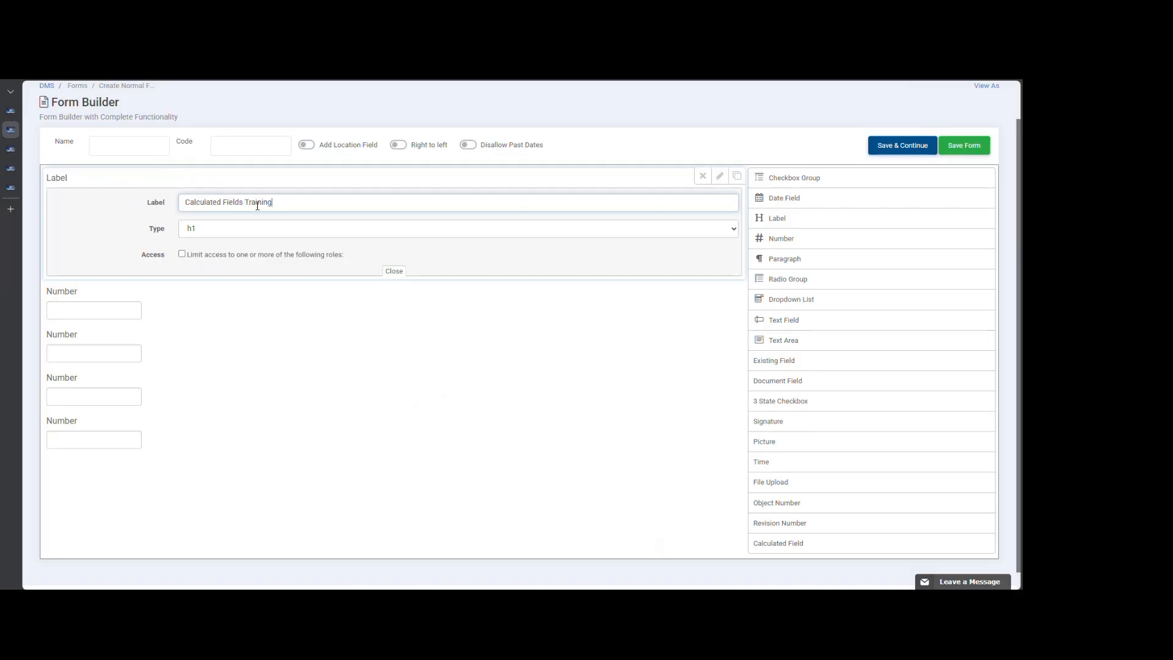
left_click(392, 272)
left_click(126, 146)
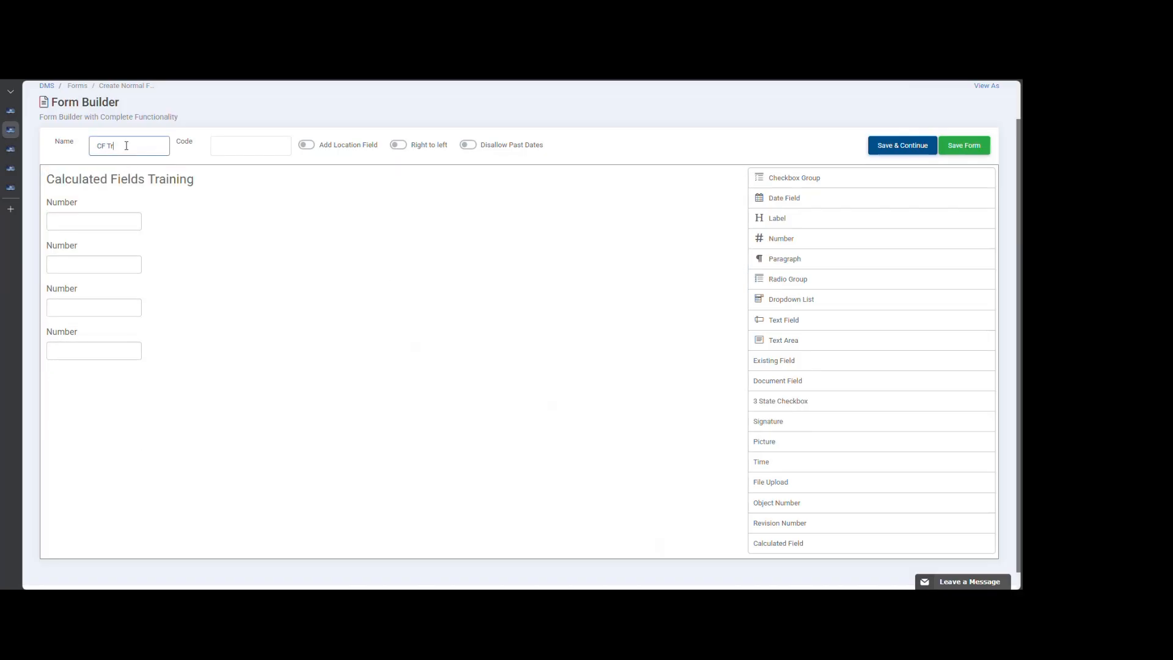
key("Tab")
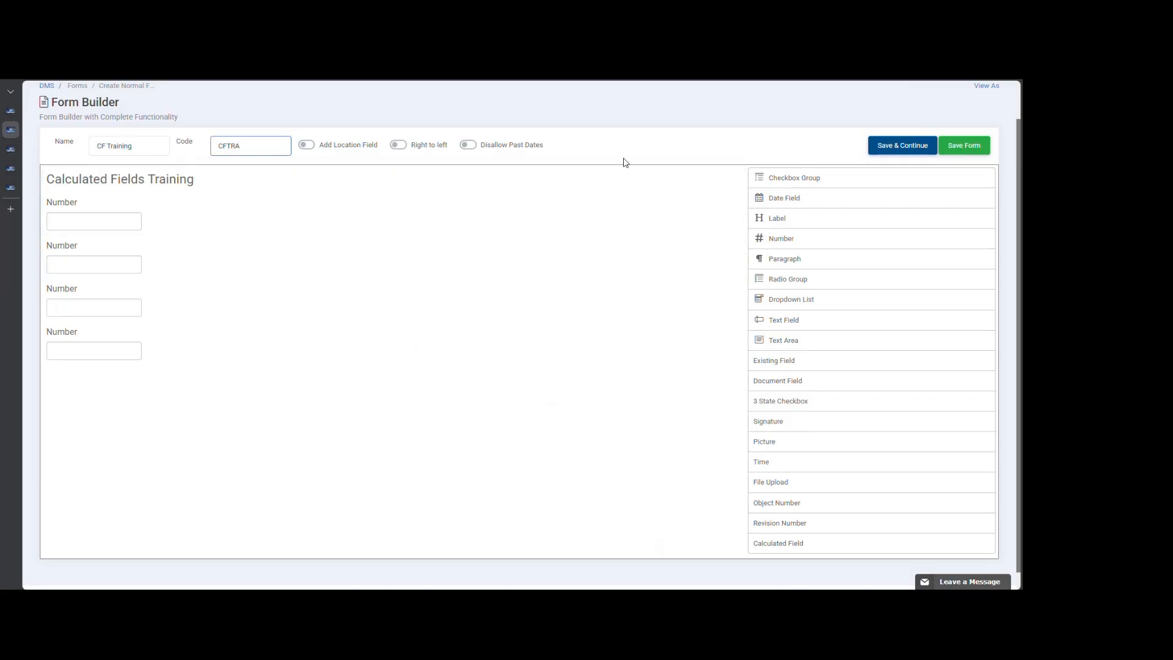
- Relabel the first two number fields as Number 1 and Number 2
left_click(722, 204)
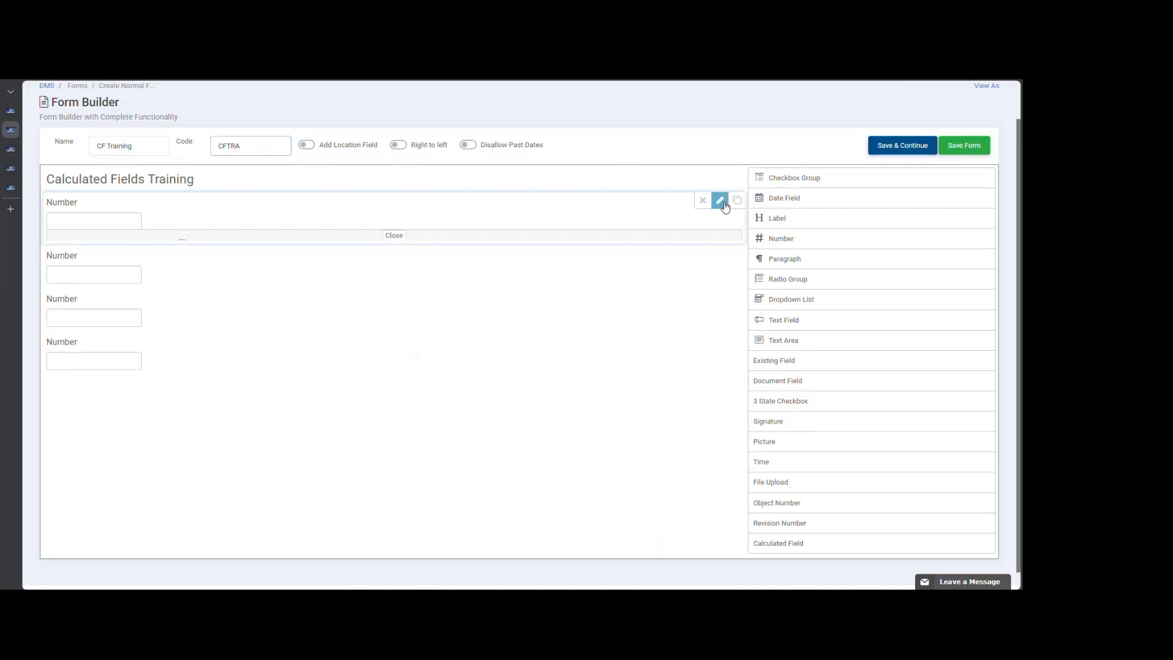
left_click(222, 251)
type("1")
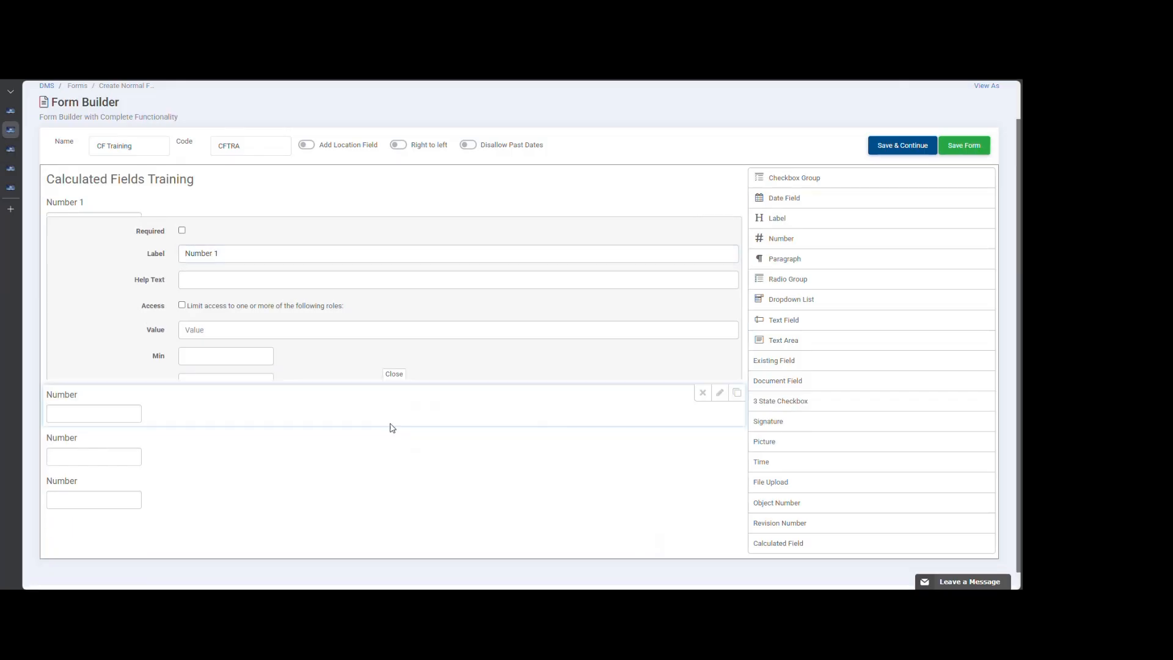
left_click(719, 245)
left_click(240, 298)
type("2")
left_click(393, 466)
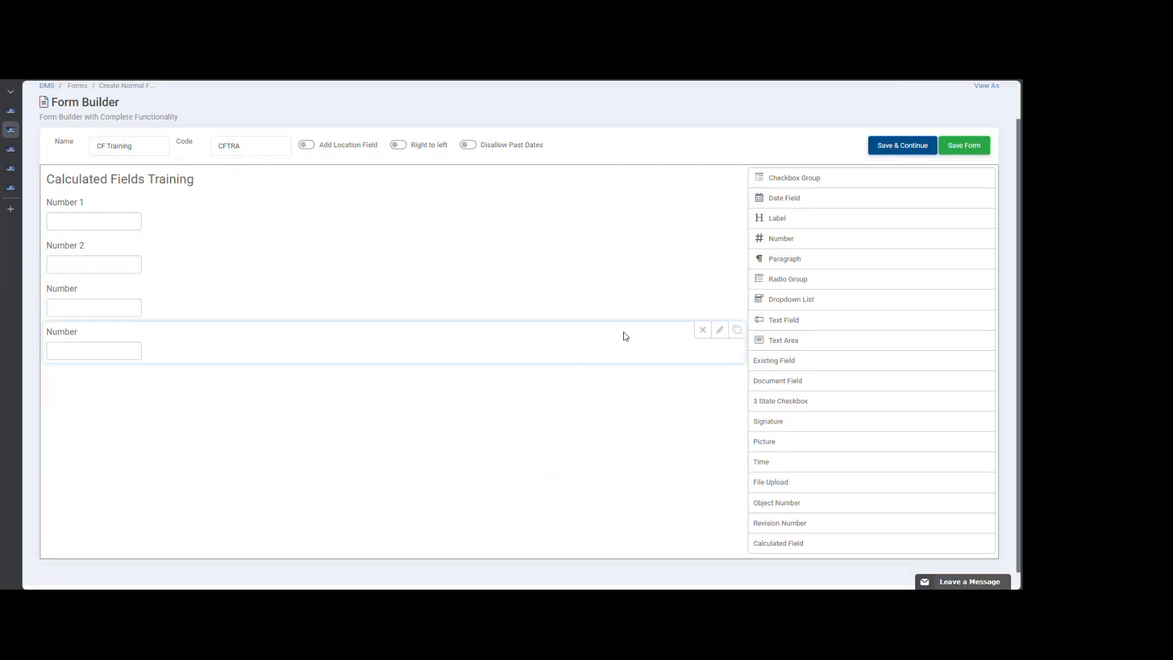
- Relabel the remaining two number fields as Number 3 and Number 4, and save the form while continuing to edit
left_click(720, 287)
left_click(241, 335)
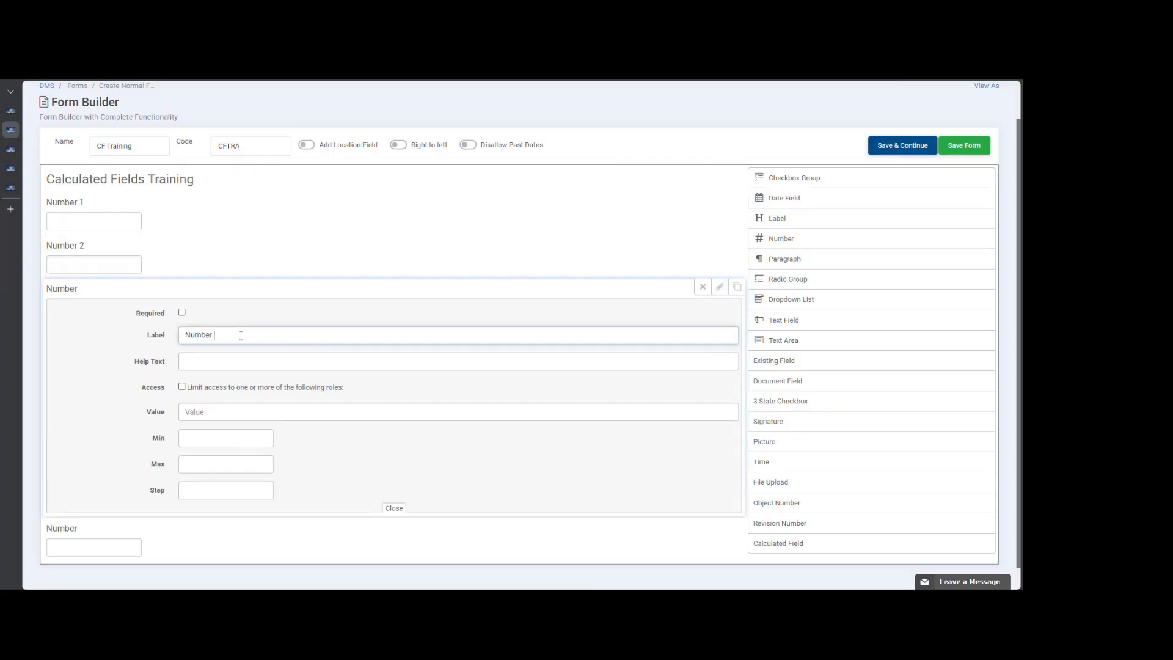
left_click(393, 508)
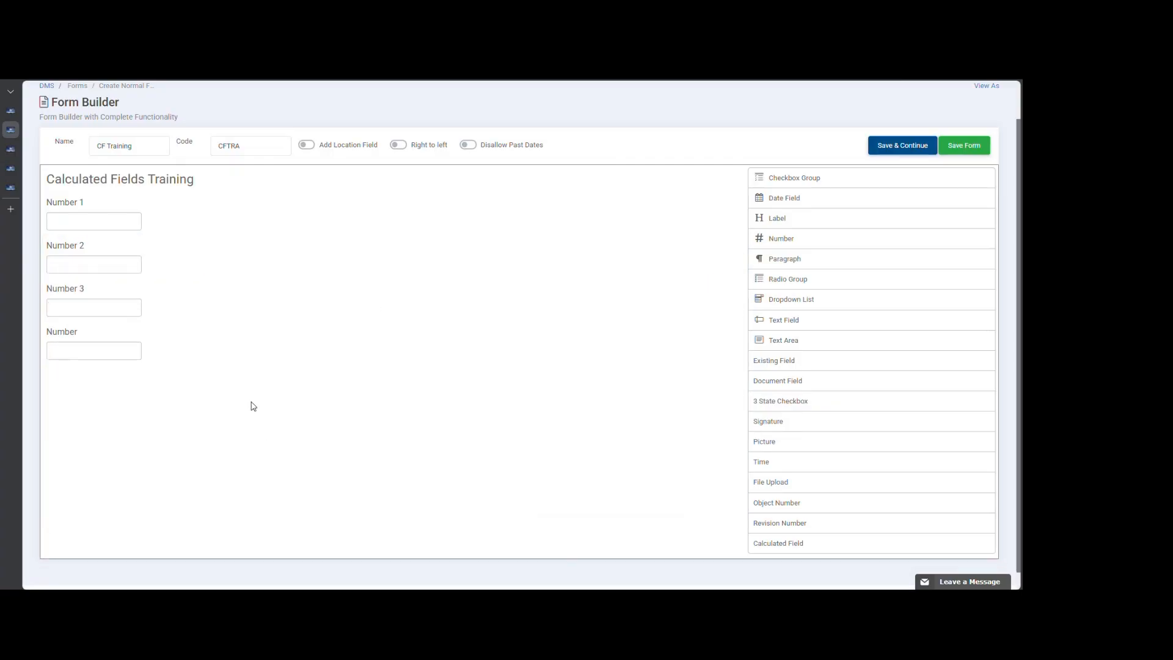
left_click(720, 330)
left_click(318, 373)
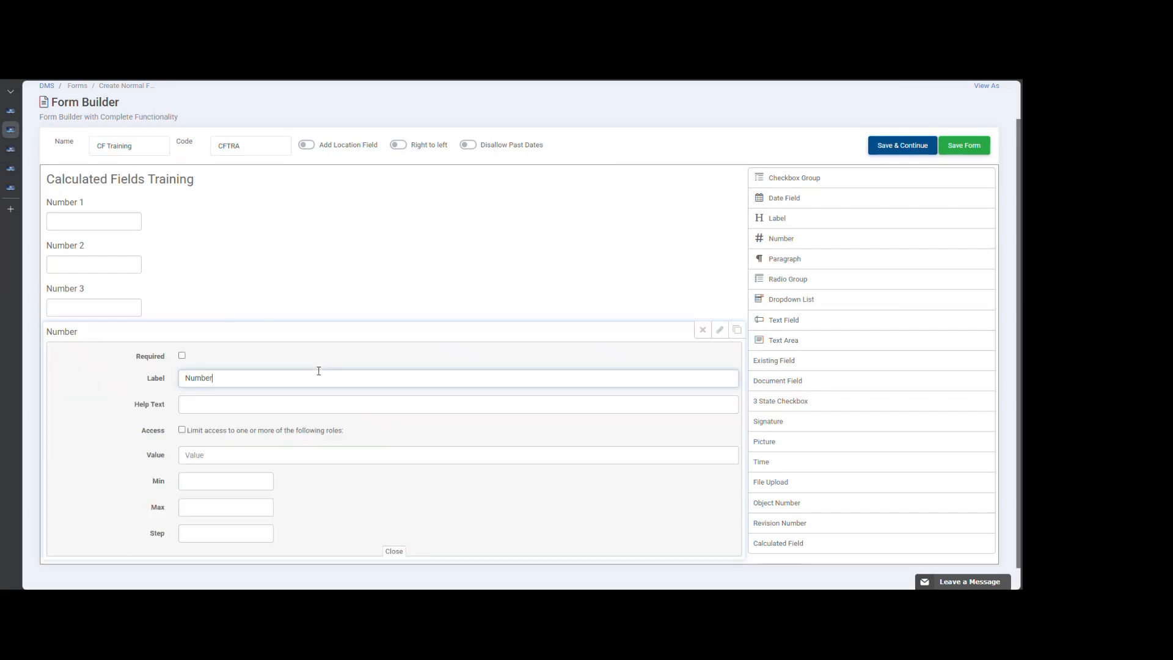
type("4")
left_click(395, 552)
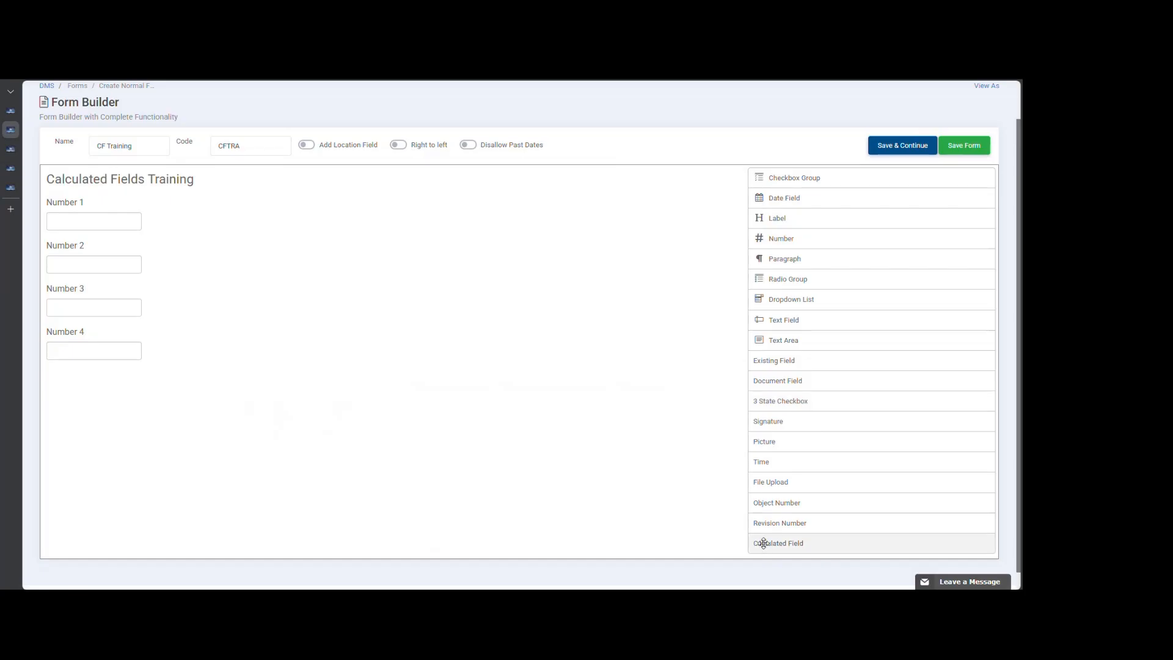
left_click(899, 150)
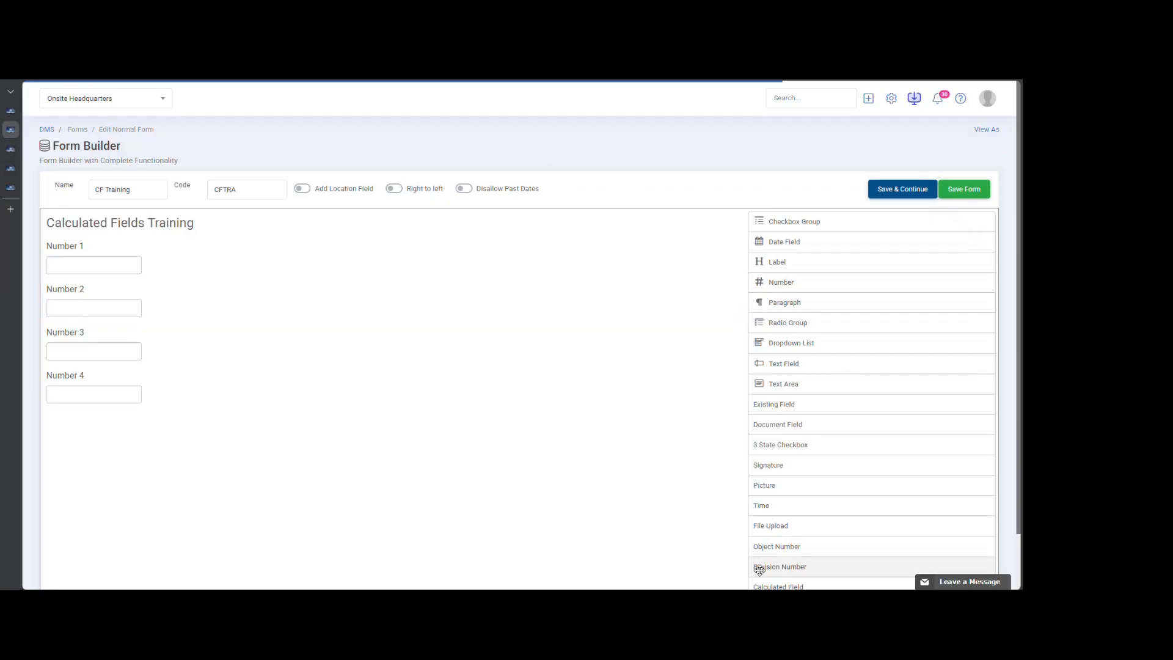
- Add a Calculated Field below Number 4 and label it MAX
scroll(727, 485, "down", 2)
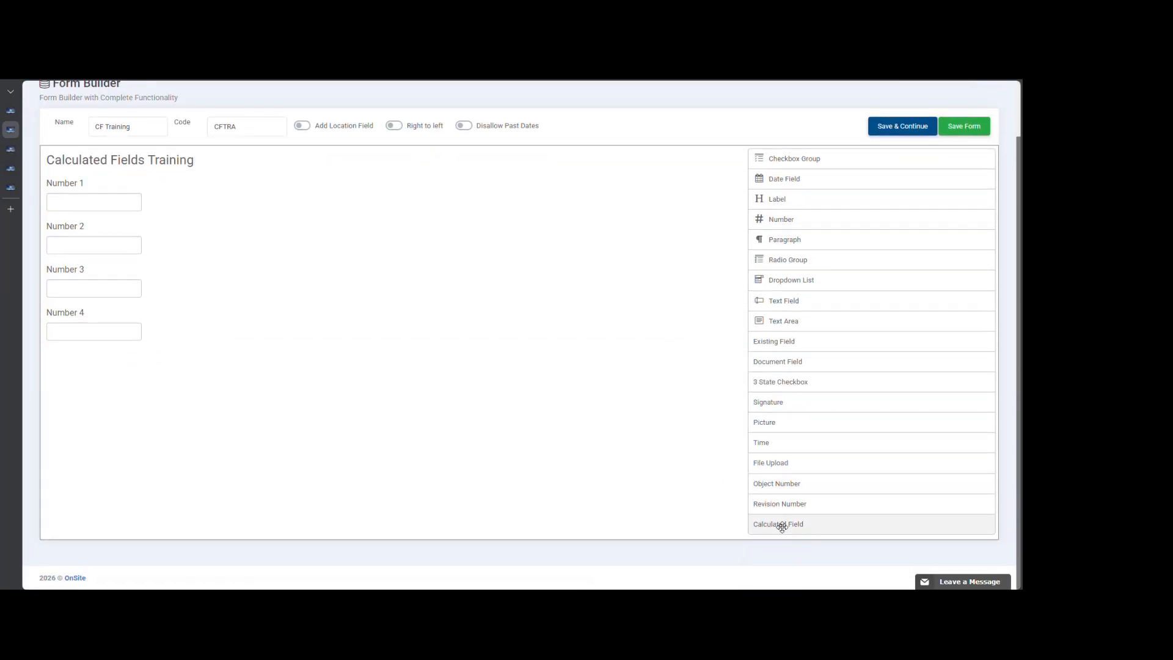
left_click_drag(783, 527, 287, 379)
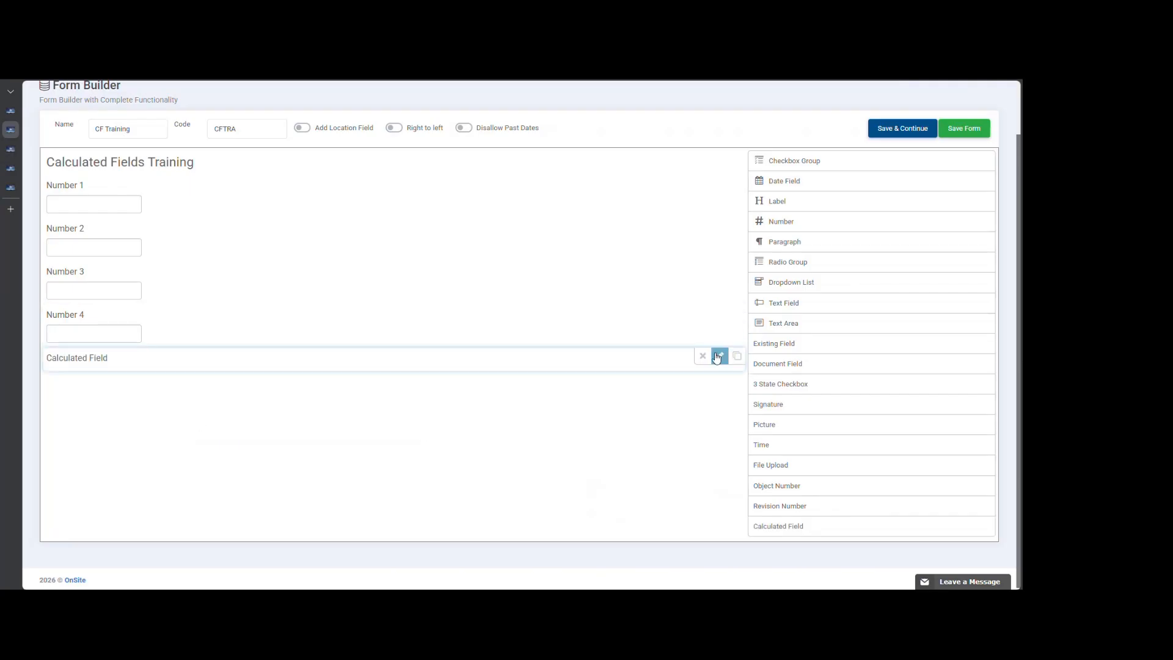
left_click(720, 356)
left_click(287, 403)
left_click_drag(280, 404, 166, 413)
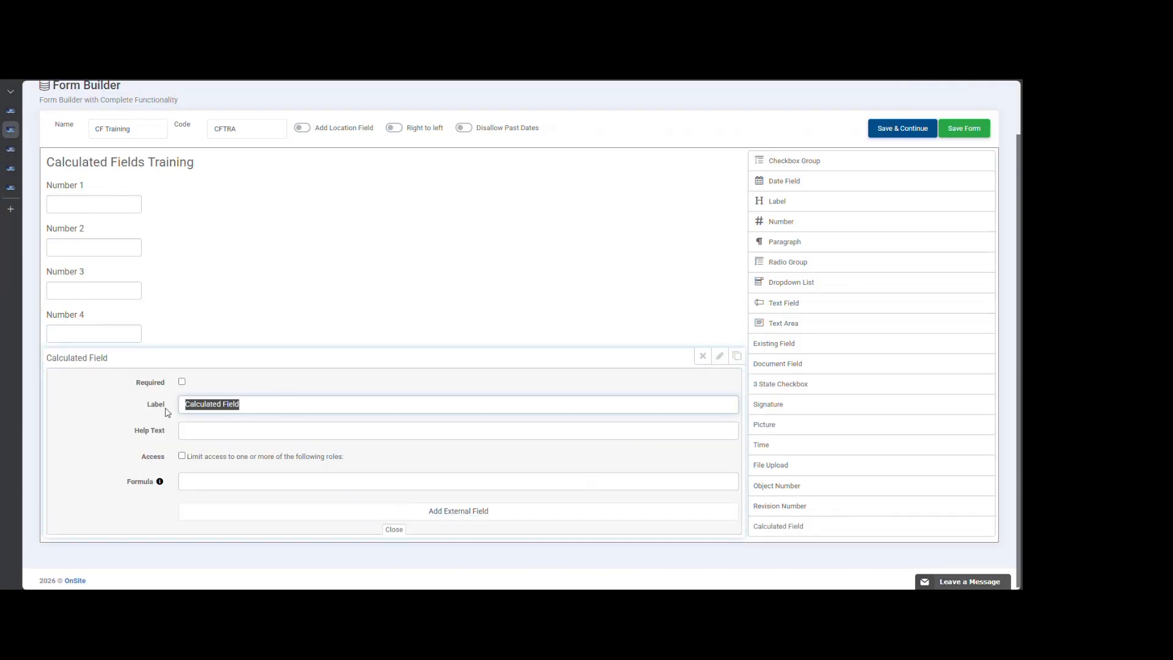
type("MAx")
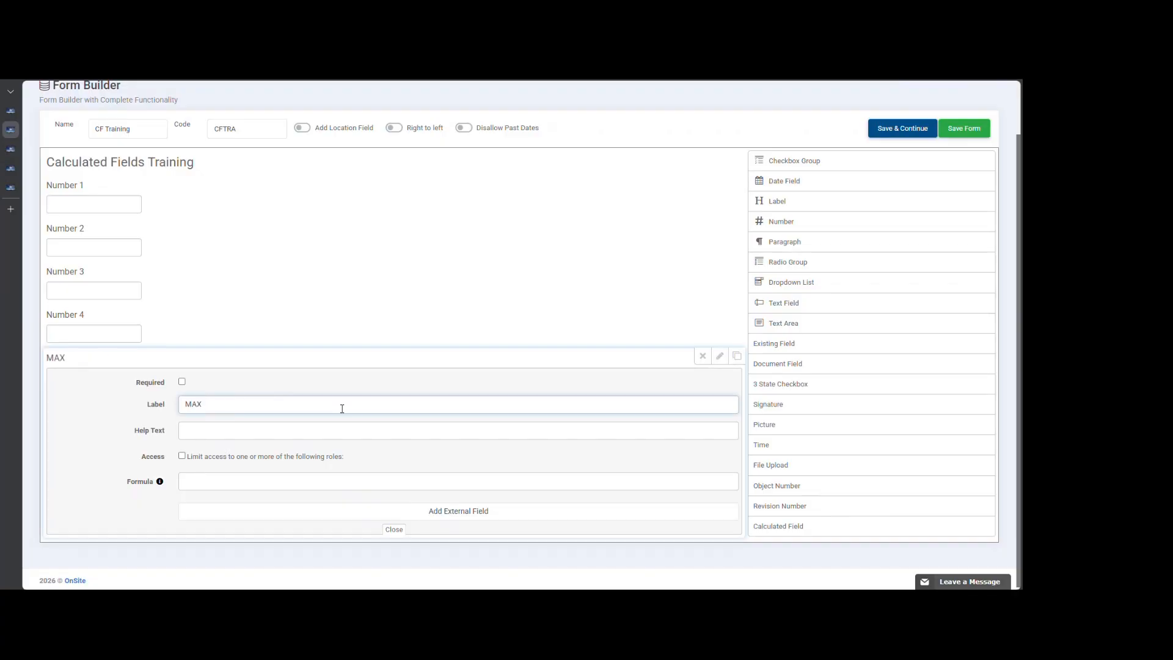
- Set the MAX field's formula to MAX(Number 1, Number 2, Number 3, Number 4), inserting the four form fields as tags
left_click(246, 480)
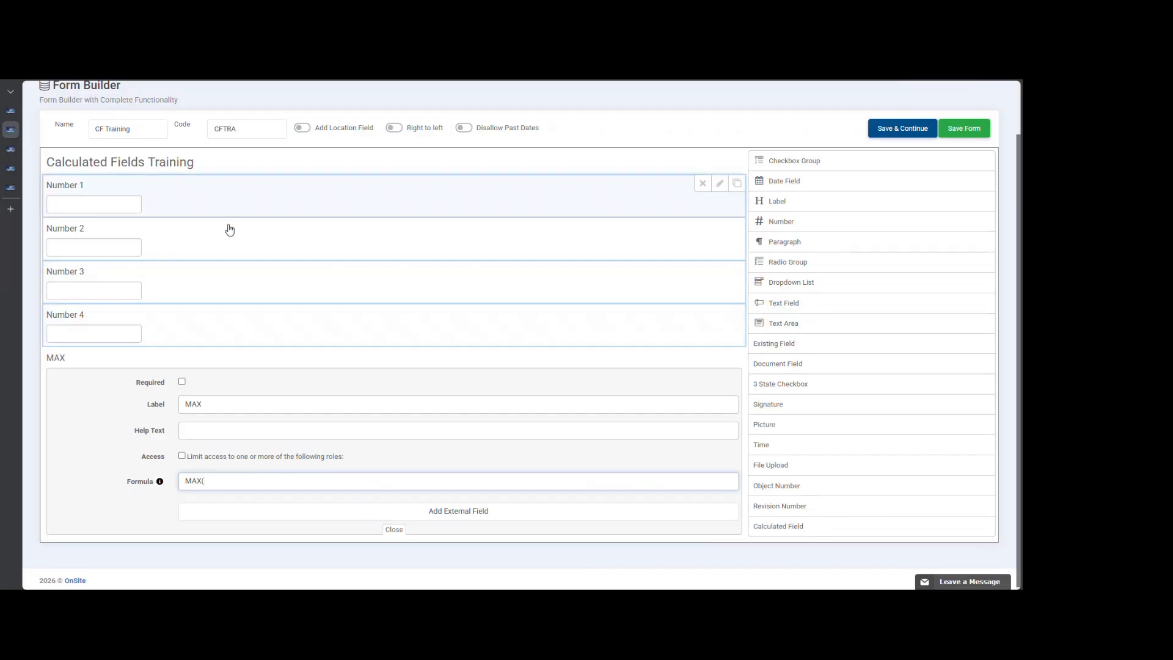
left_click(174, 195)
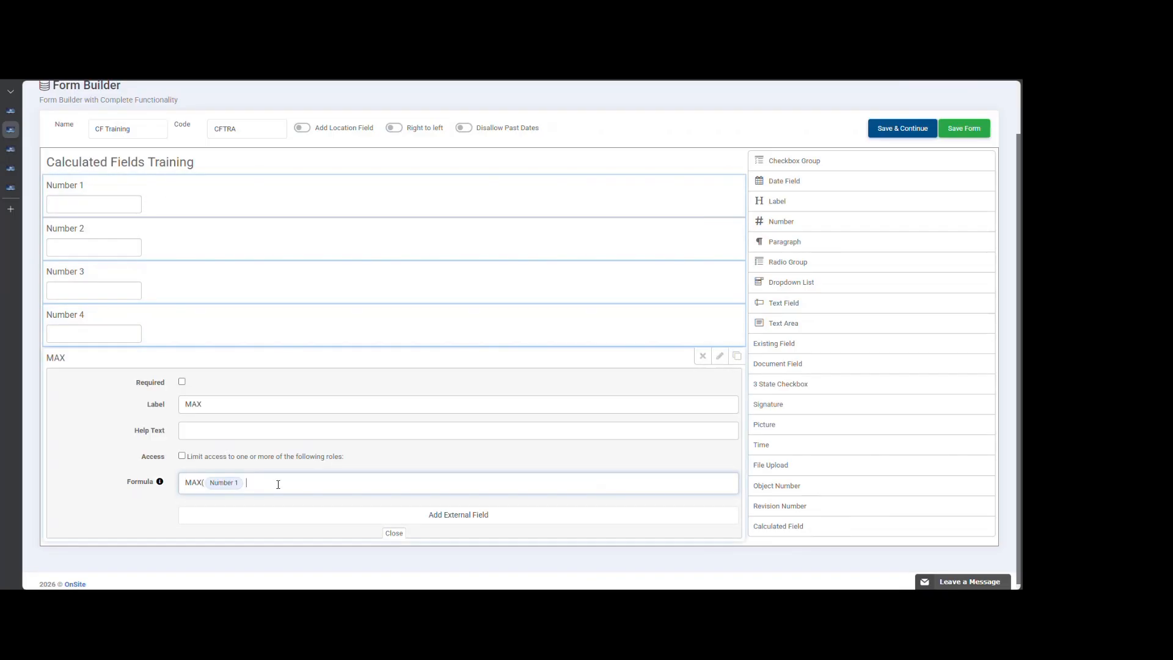
left_click(181, 244)
type(", Number 2 ,")
left_click(191, 285)
left_click(192, 333)
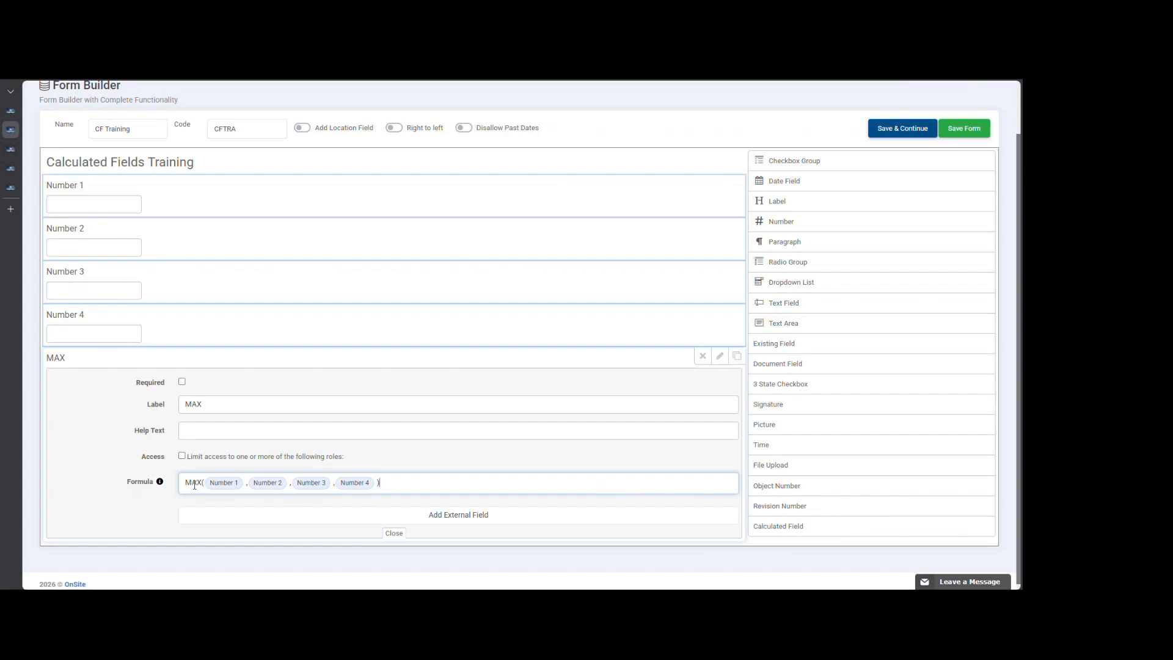
- Review the formula help on calculated fields, covering the operators, functions, external fields and examples, and close it
left_click(161, 483)
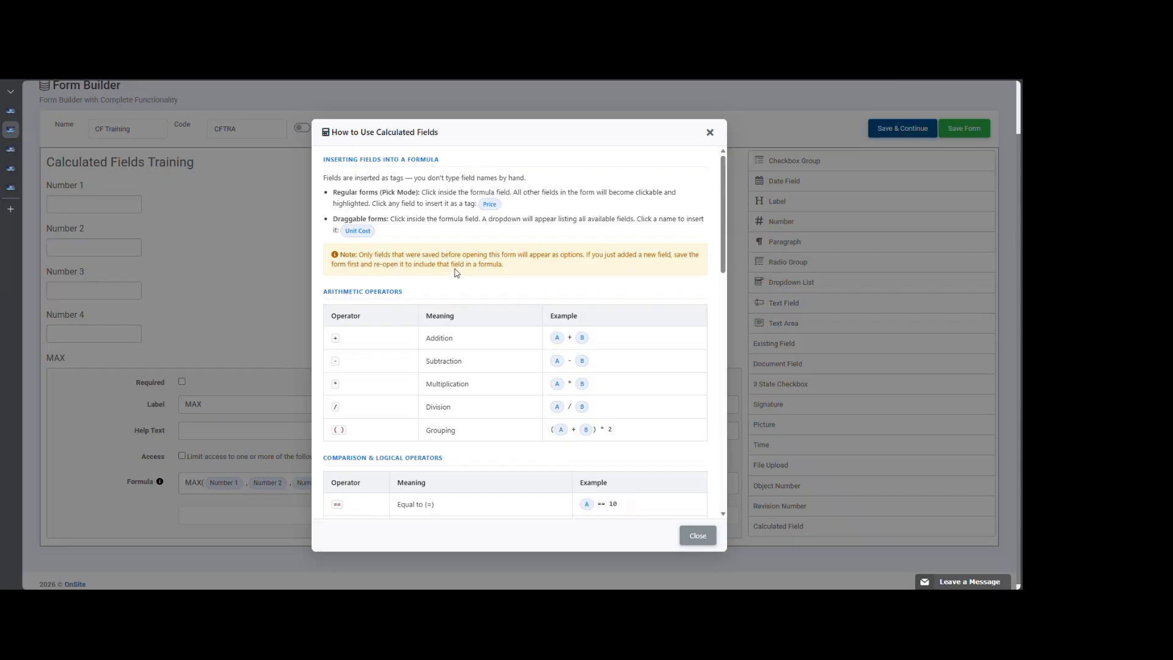
scroll(494, 301, "down", 1)
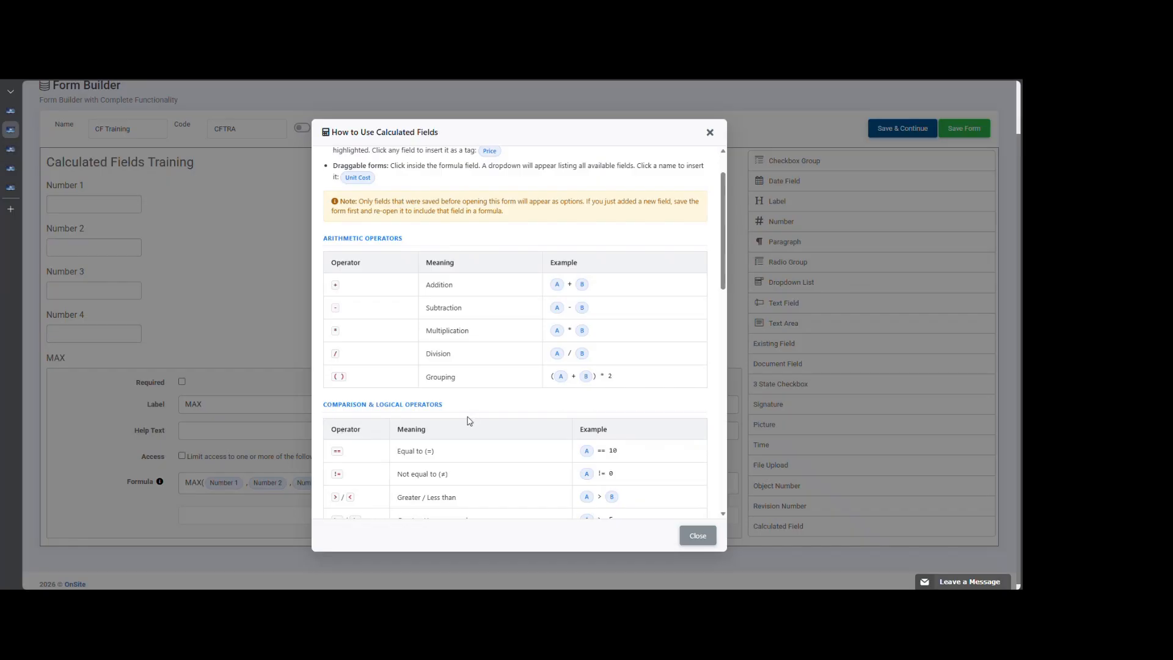
scroll(470, 420, "down", 5)
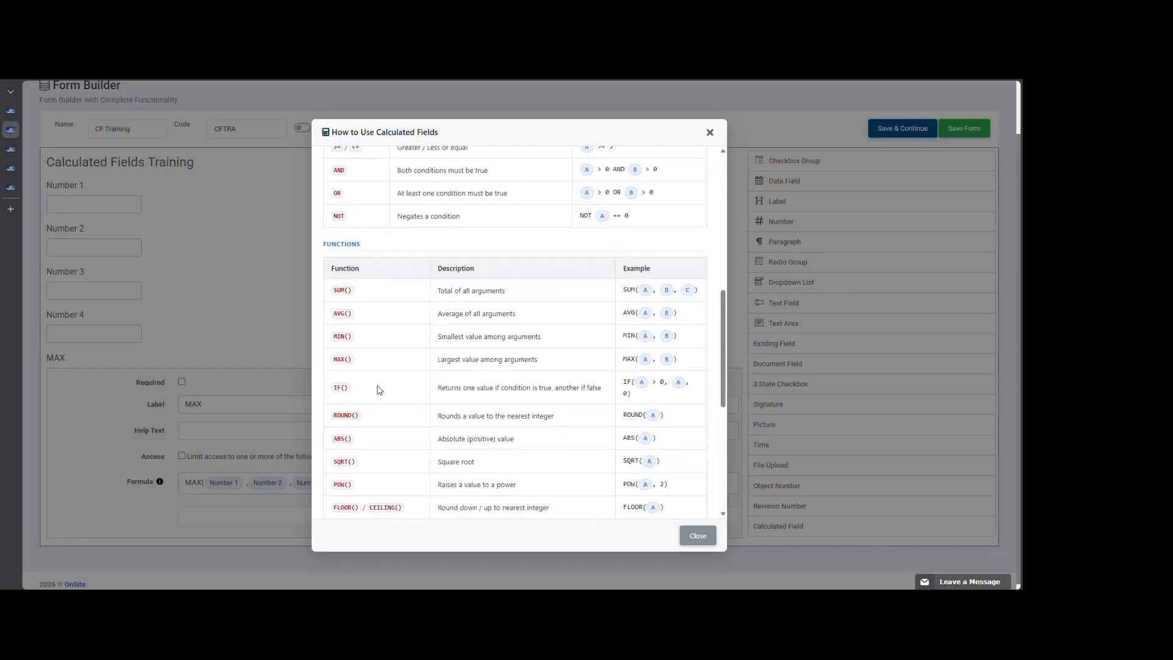
scroll(378, 390, "down", 3)
scroll(373, 461, "down", 3)
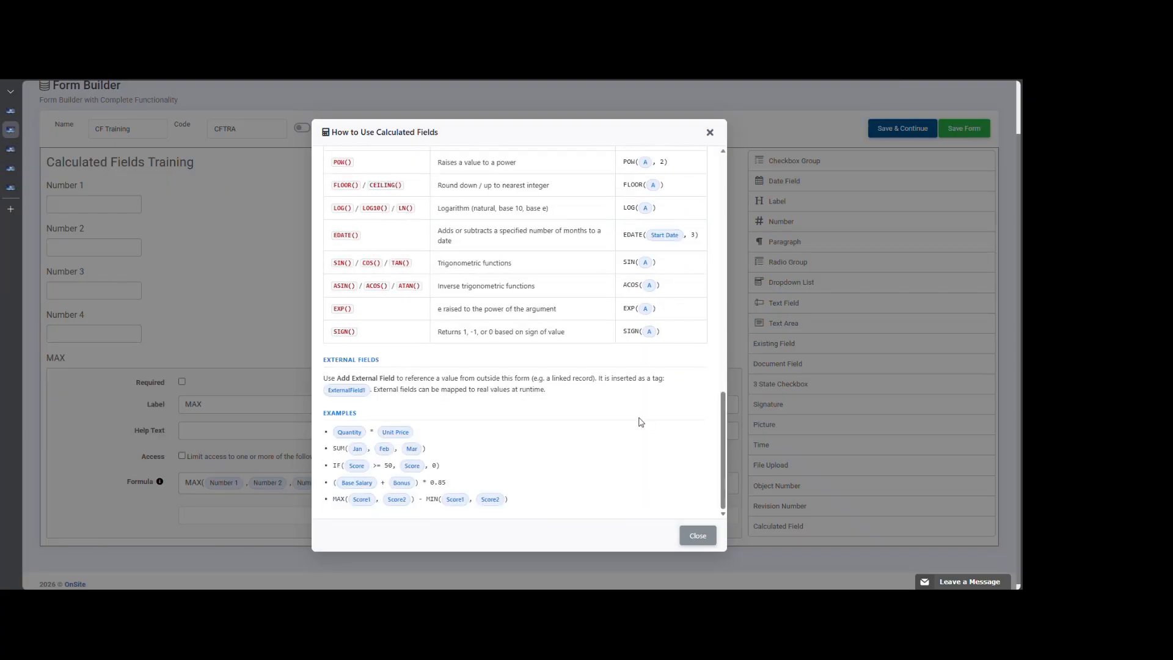
scroll(641, 422, "up", 5)
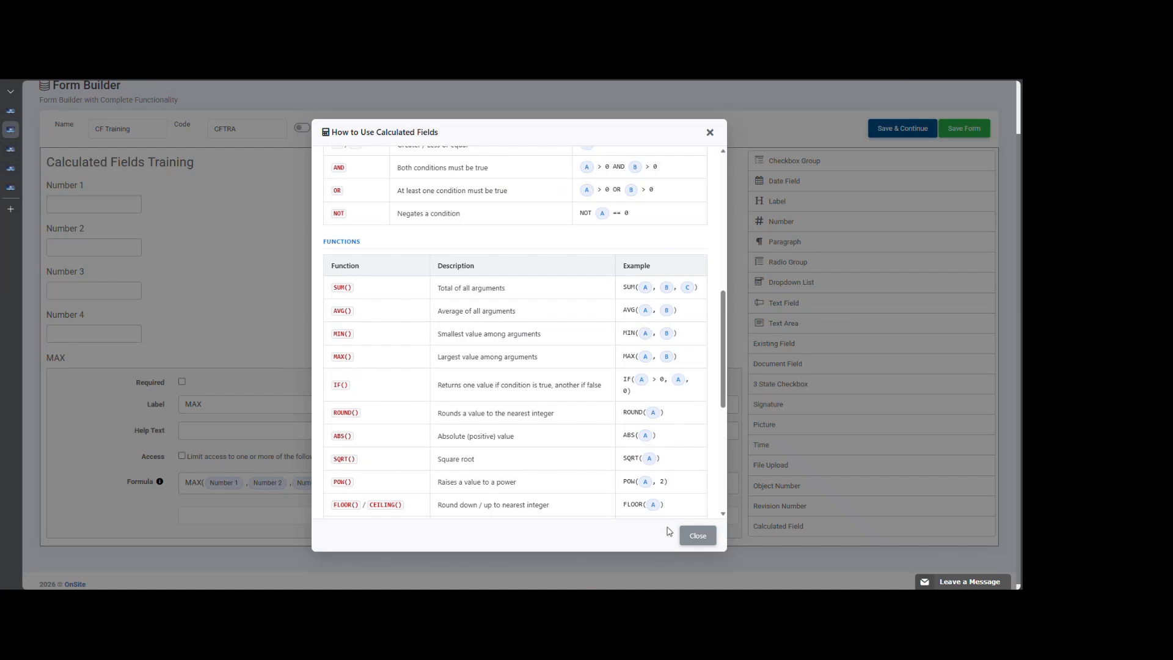
left_click(694, 541)
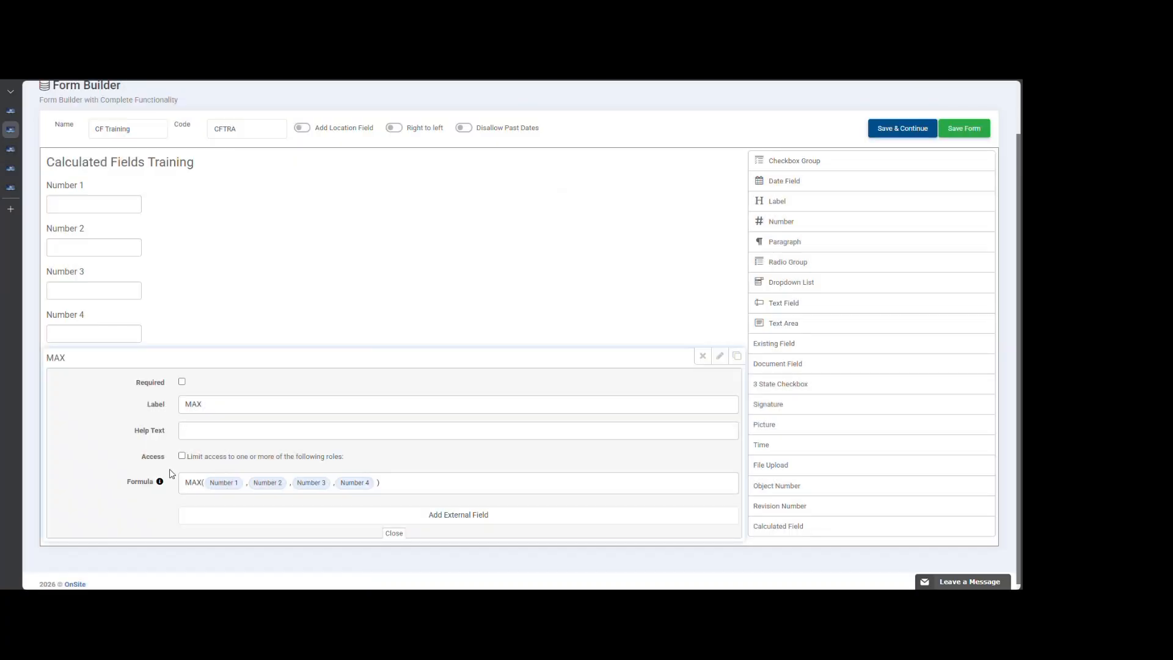
- Close the MAX field's settings and save the CF Training form
left_click(399, 536)
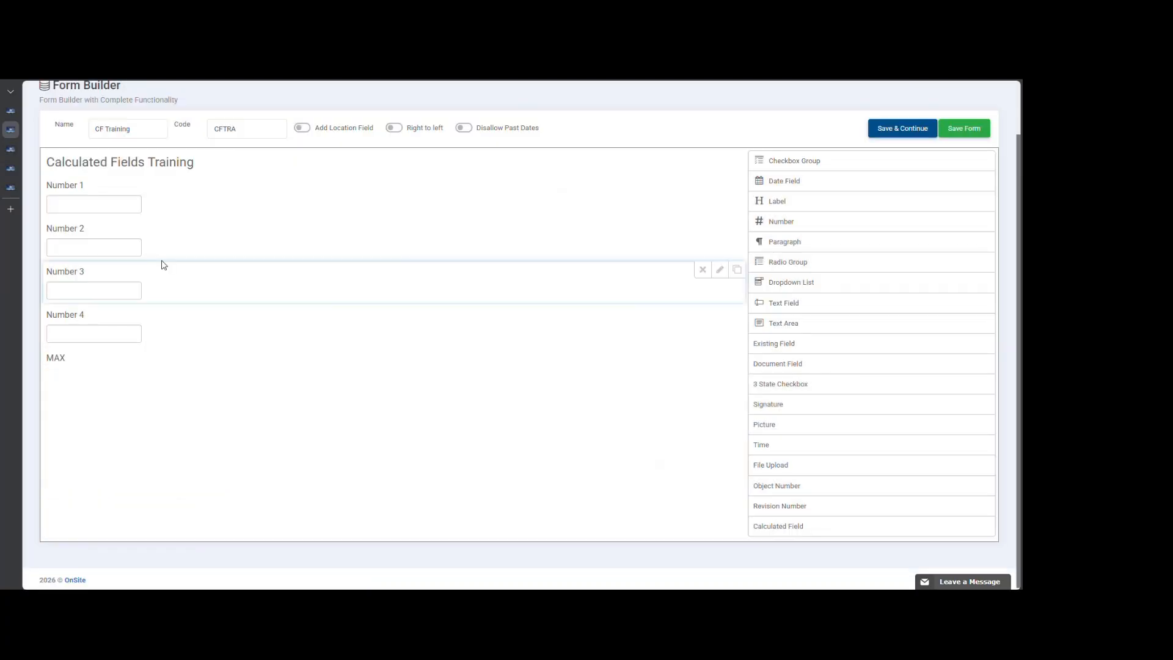
left_click(956, 133)
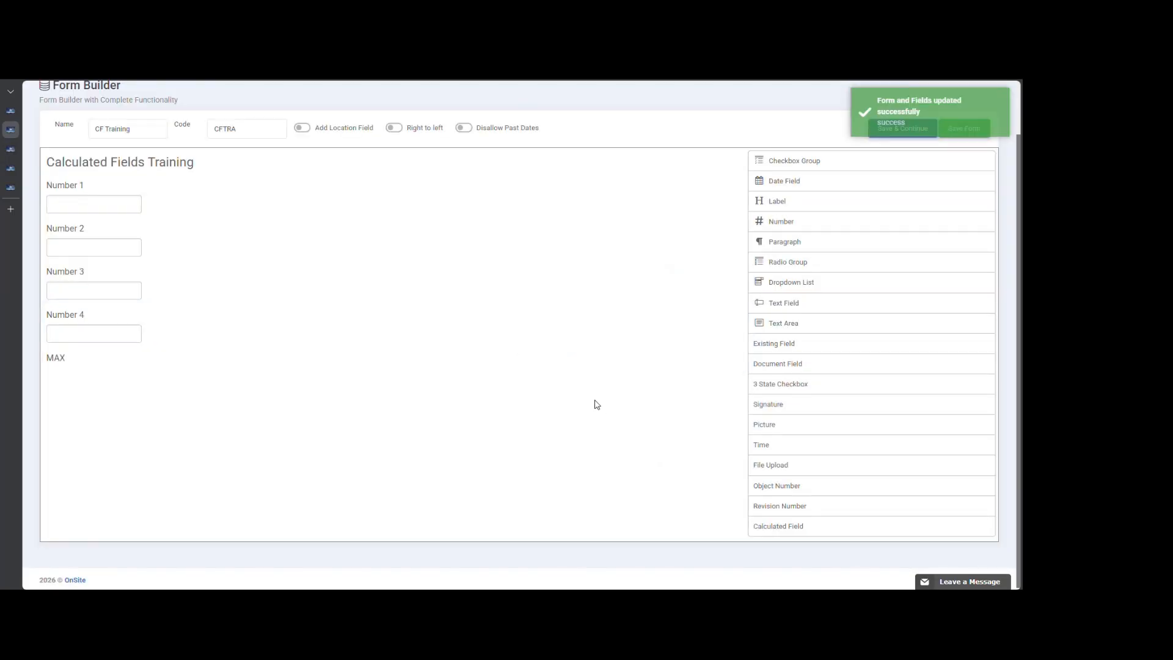
scroll(569, 412, "up", 2)
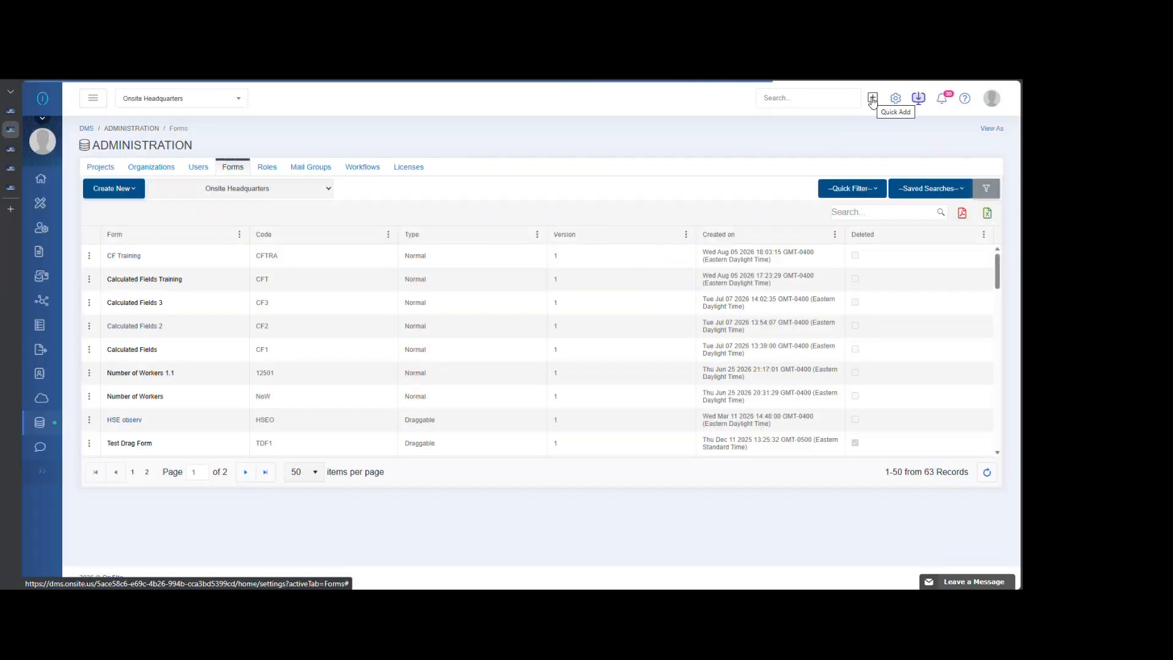
- Start a new mail and set its type to CF Training
left_click(872, 99)
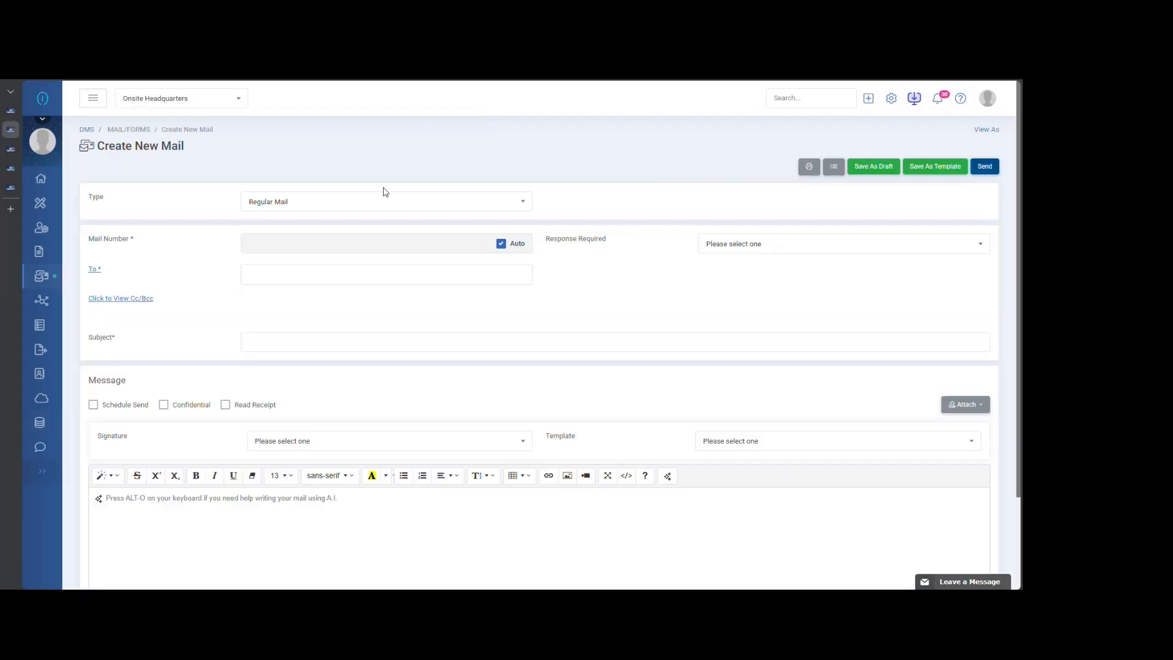
left_click(343, 206)
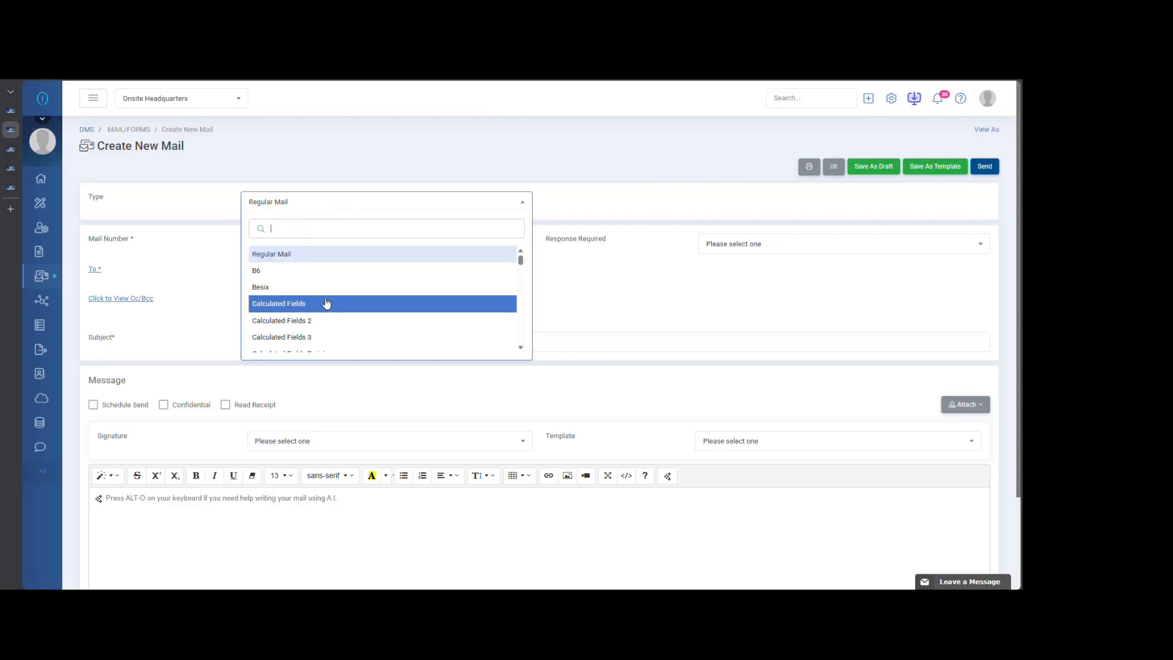
type("cal")
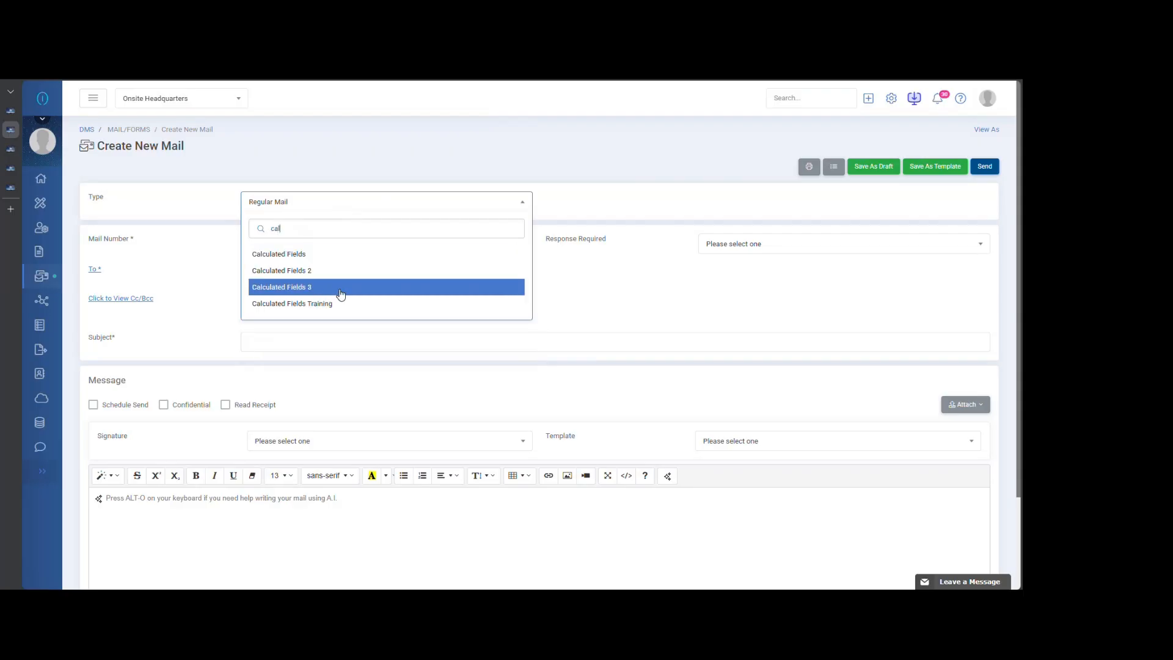
key("BackSpace")
key("BackSpace")
key("BackSpace")
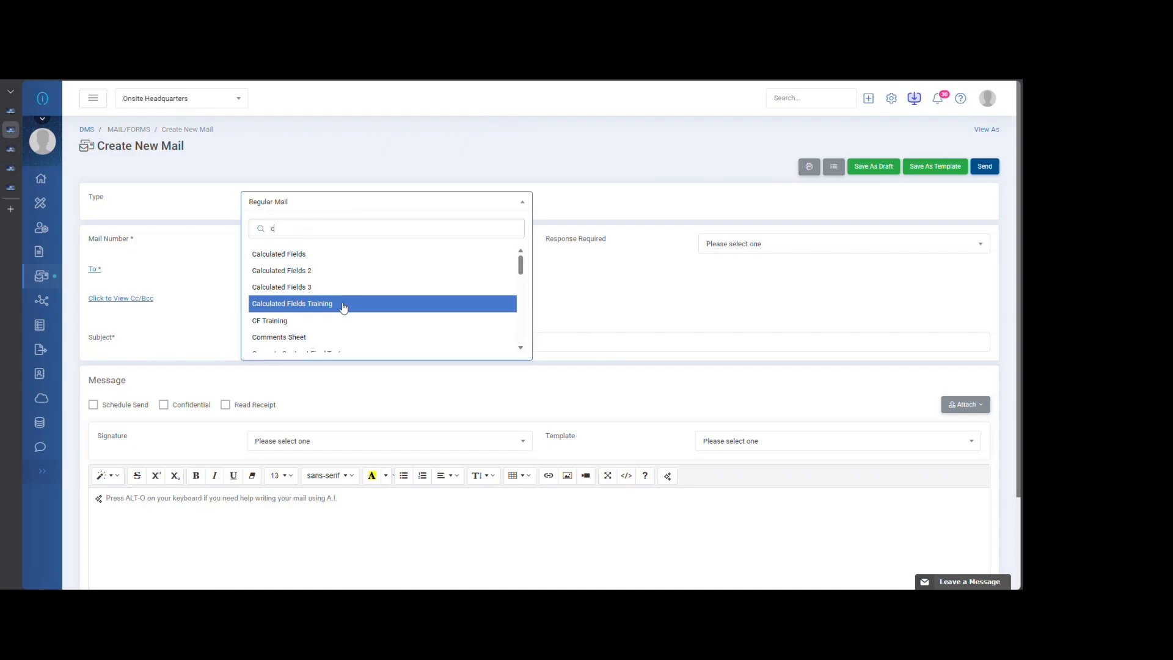
type("cf")
left_click(317, 254)
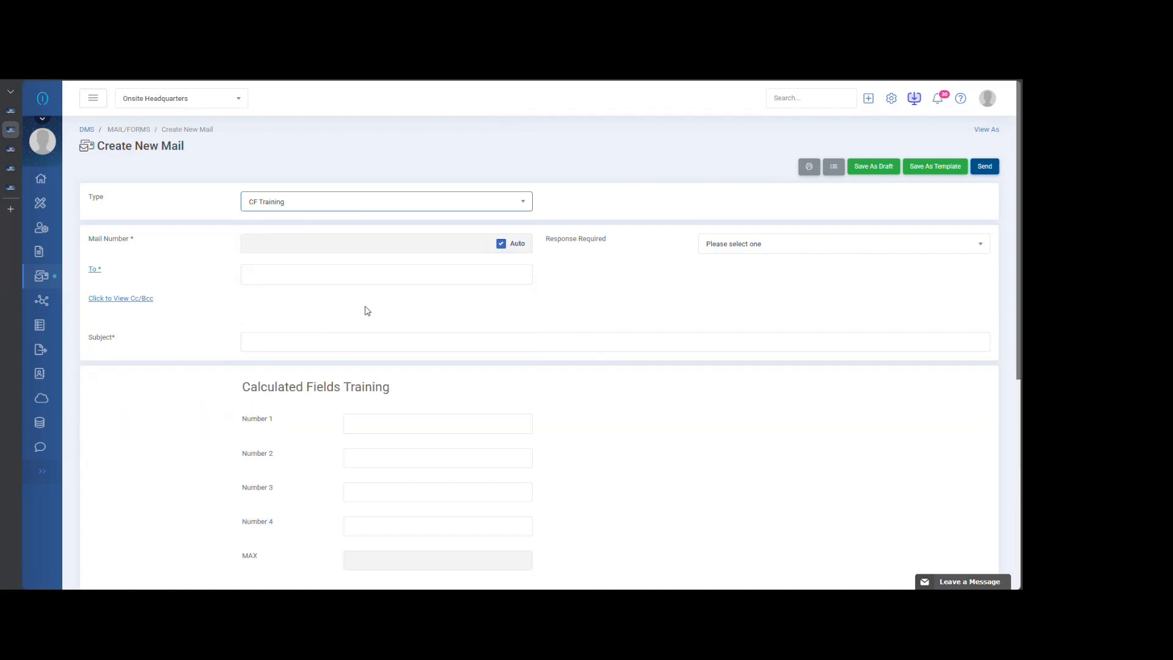
- Test the MAX calculation by entering 3, 4, 5 and 9 in Number 1 through Number 4
scroll(425, 333, "down", 3)
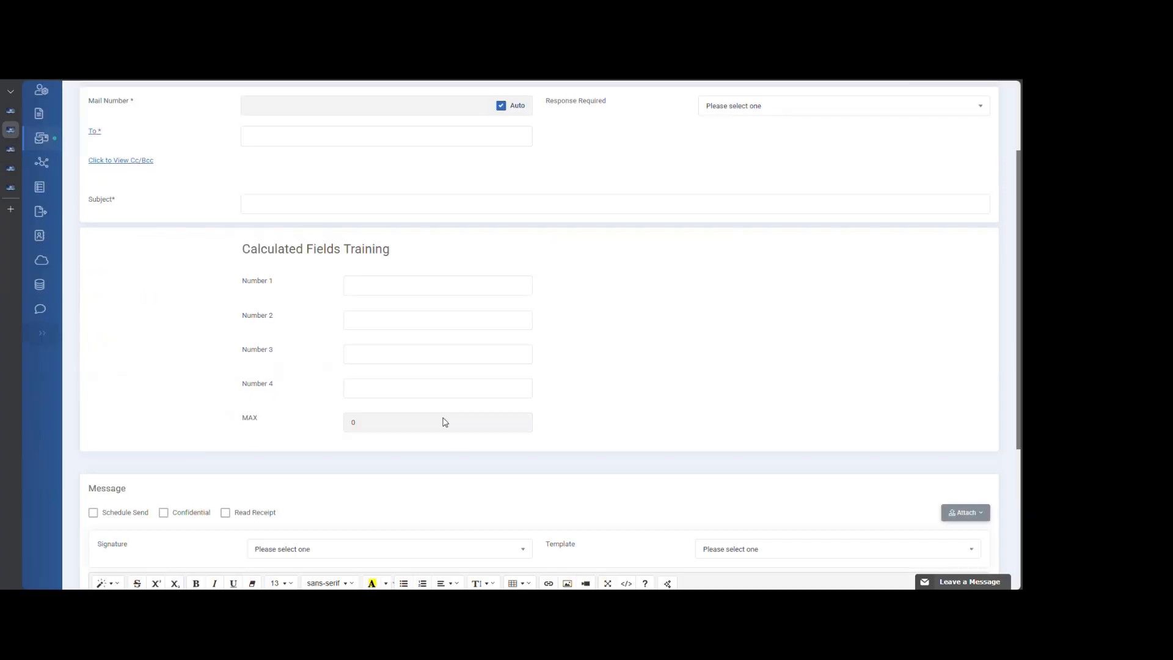
left_click(363, 260)
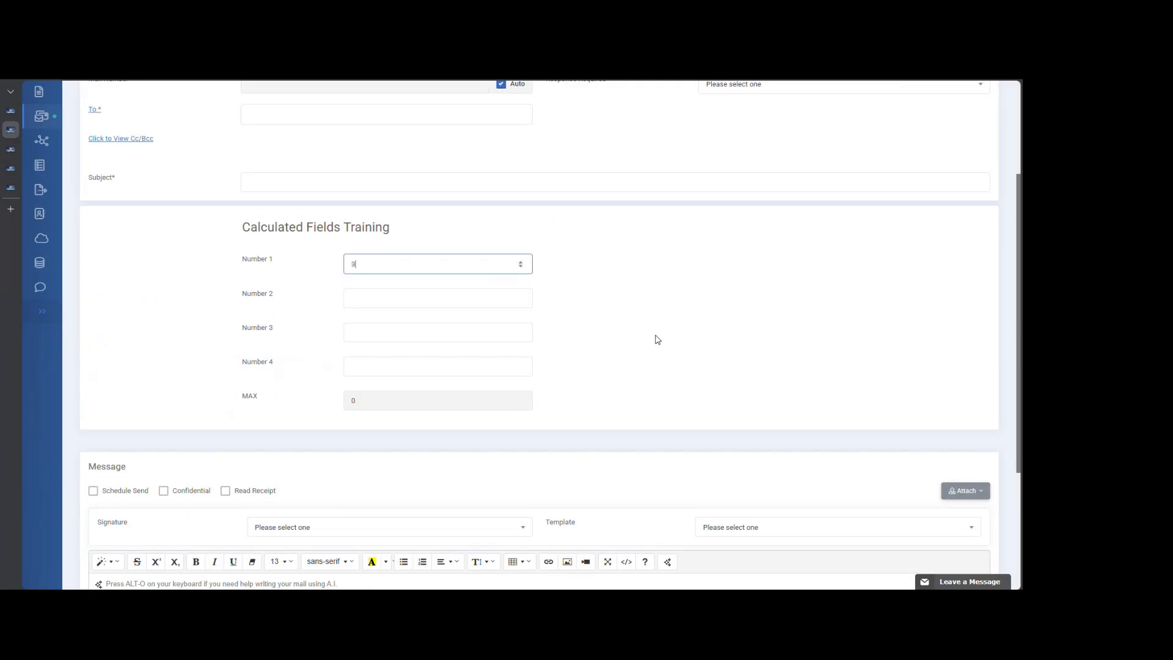
left_click(400, 301)
type("4")
left_click(399, 325)
type("5")
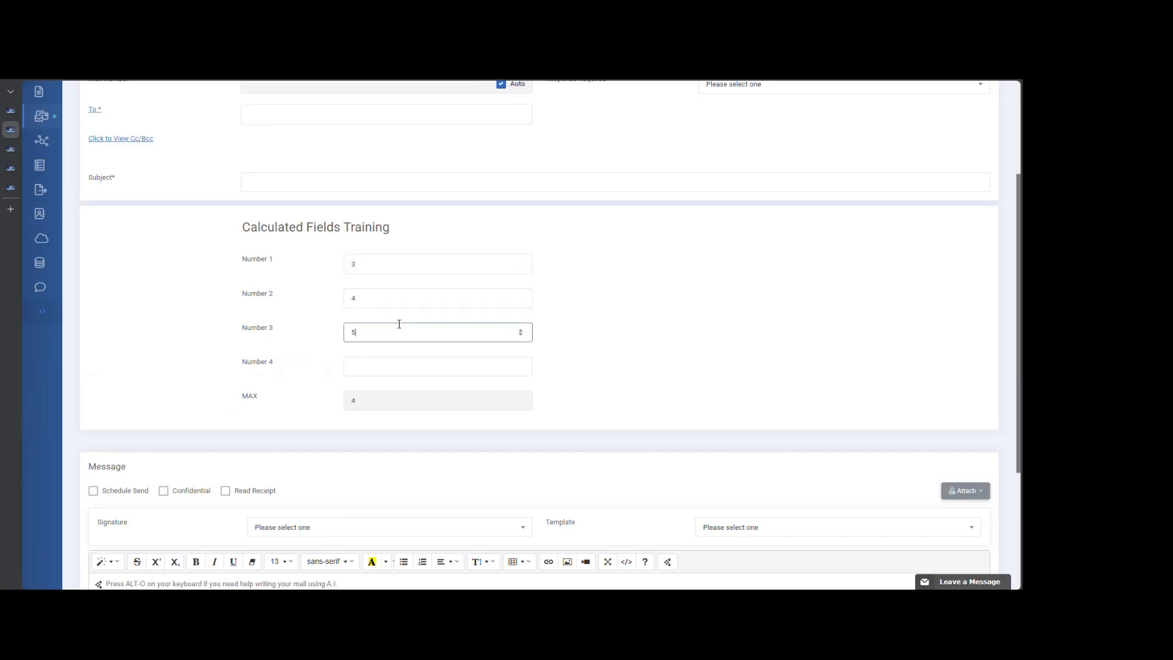
left_click(402, 363)
type("9")
left_click(617, 361)
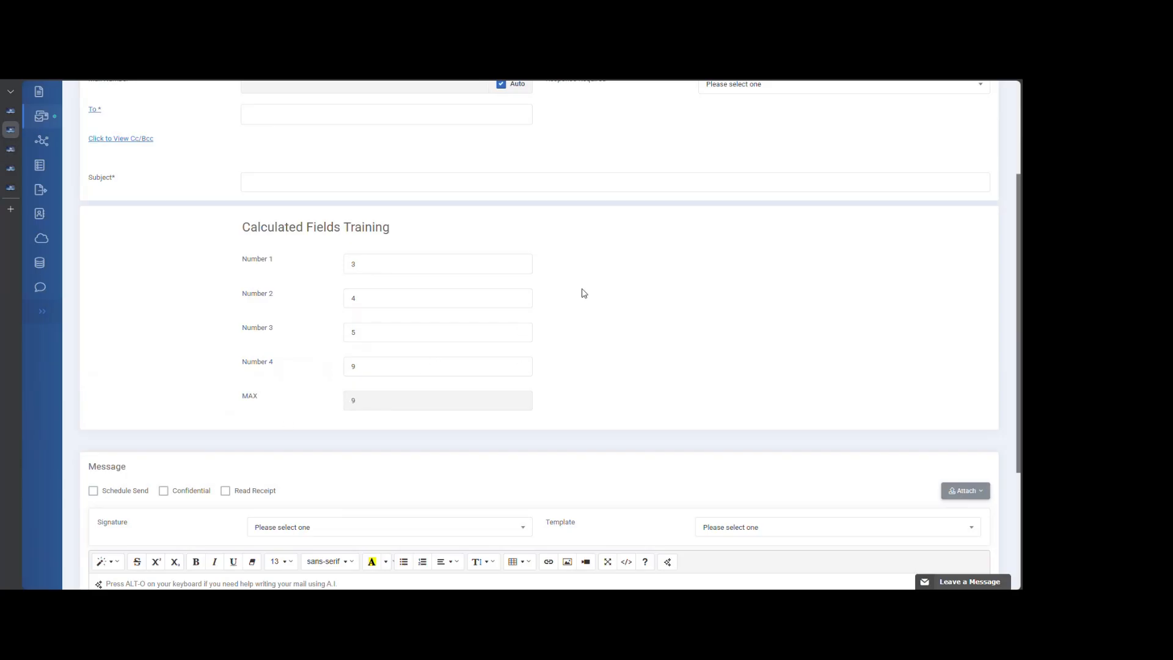
scroll(600, 291, "up", 3)
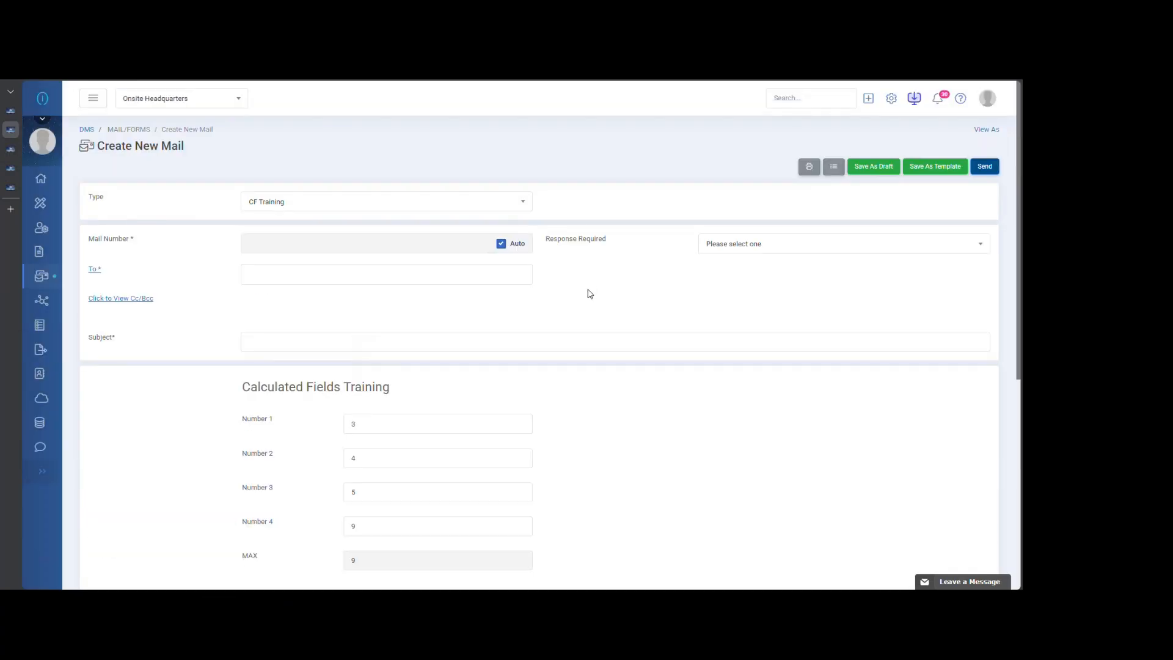
- Go to the administration's workflow list and view the template Calculated Fields w 2 Forms
mouse_move(45, 430)
scroll(118, 562, "down", 1)
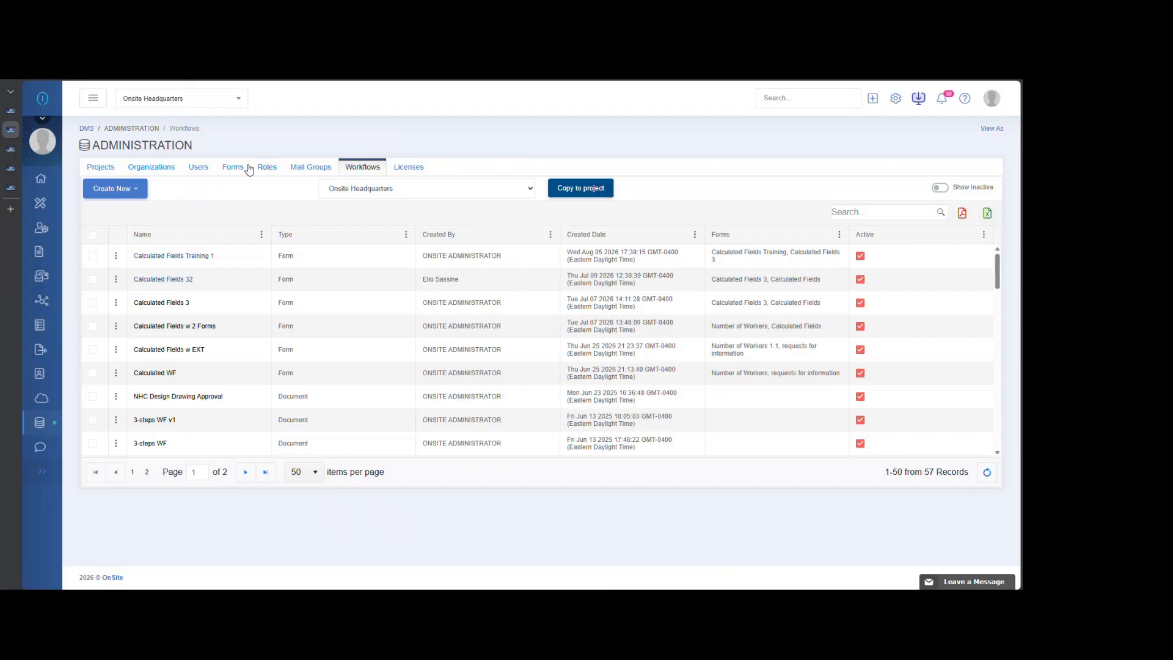
left_click(116, 327)
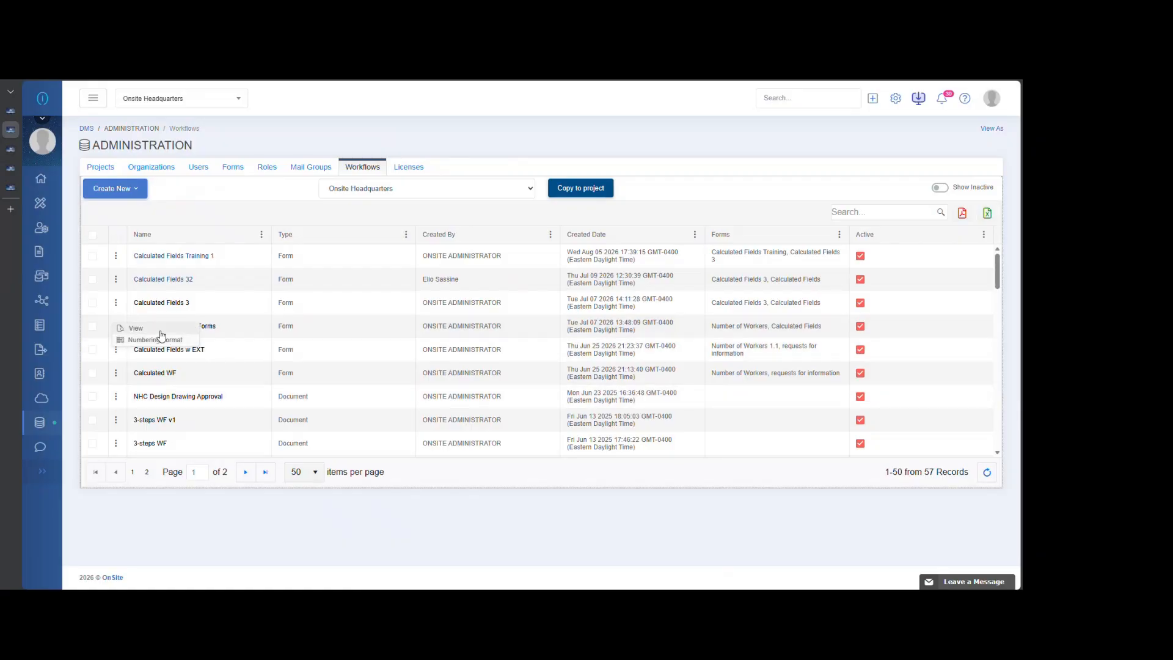
left_click(160, 330)
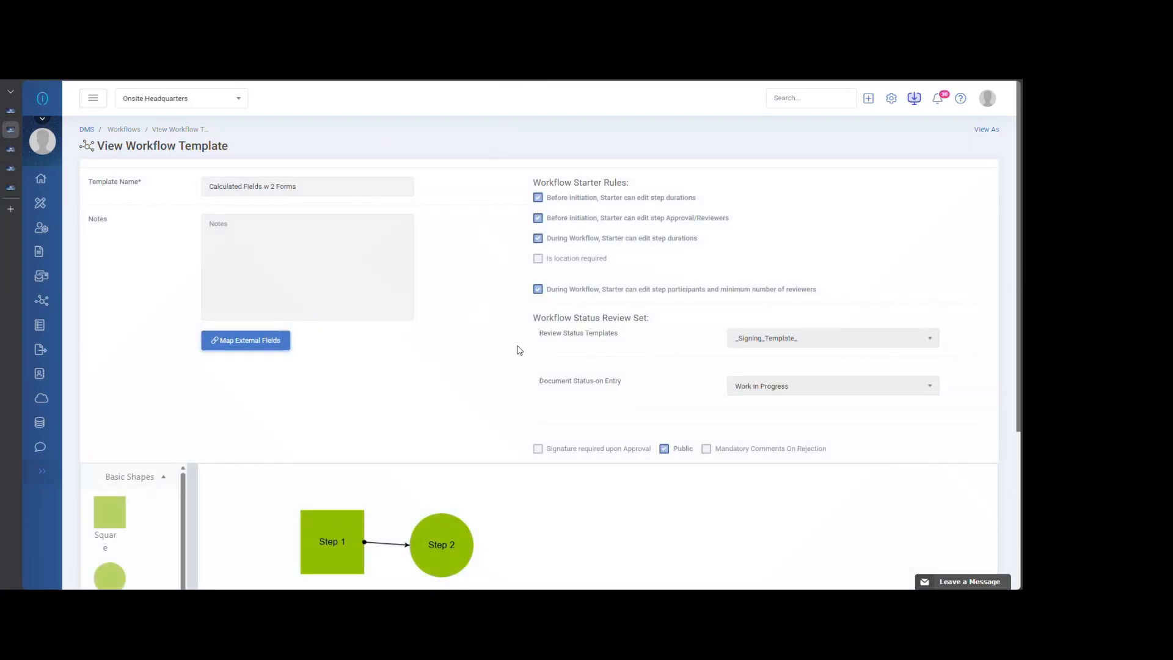
- Examine Step 1 of the workflow diagram, including its participants, assigned fields and next step, and close its details
scroll(468, 362, "down", 2)
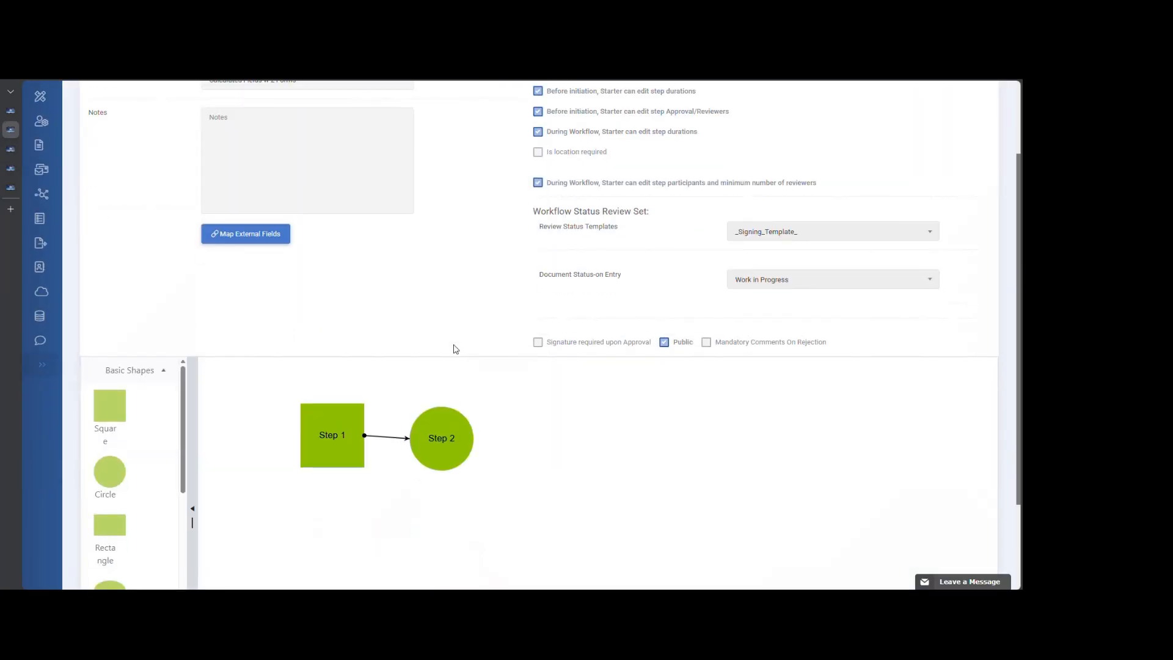
left_click(328, 437)
left_click(372, 467)
double_click(327, 437)
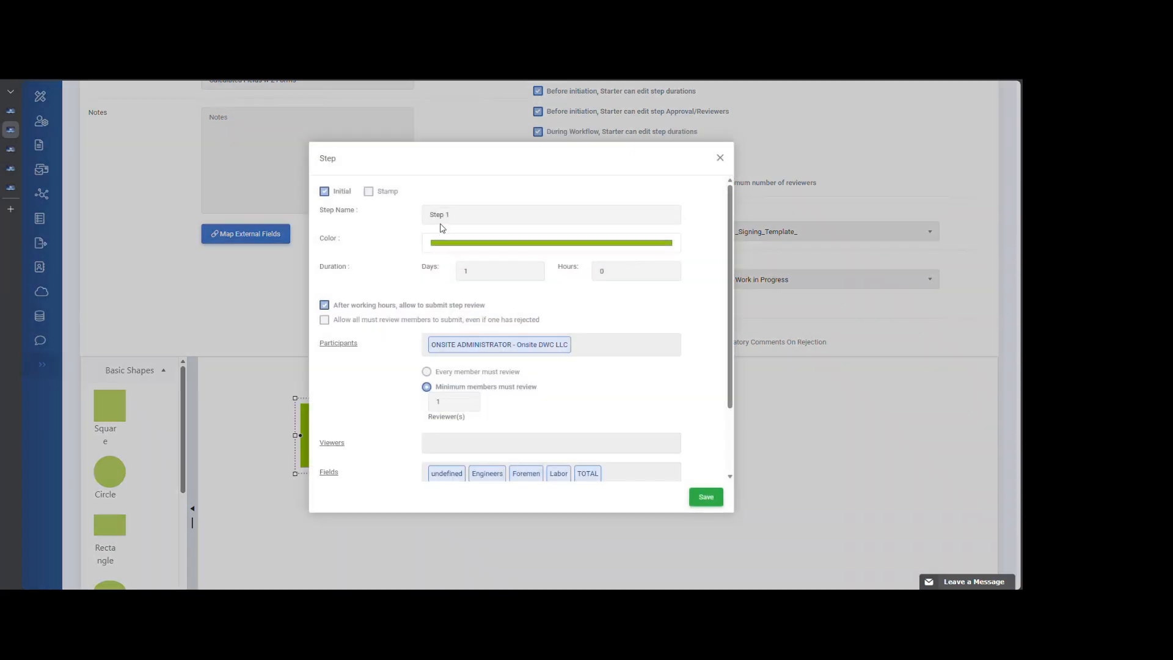
scroll(530, 375, "down", 2)
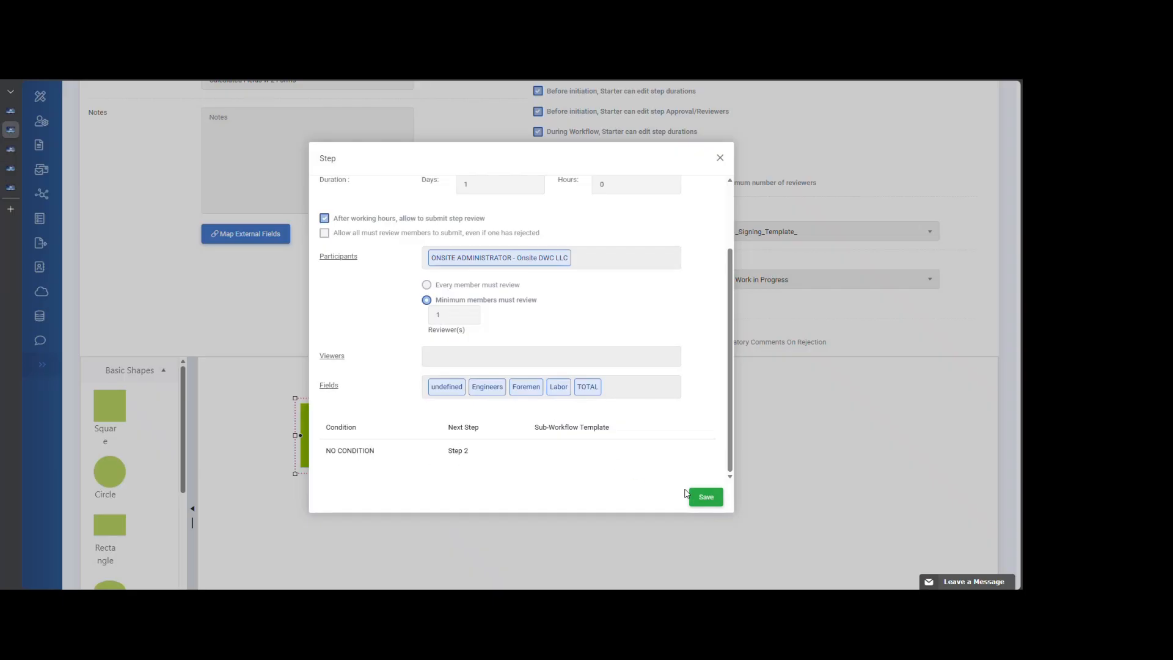
left_click(720, 158)
- Examine Step 2 of the workflow diagram and its assigned fields, close its details and return to the external field mapping option
double_click(443, 433)
scroll(621, 411, "down", 2)
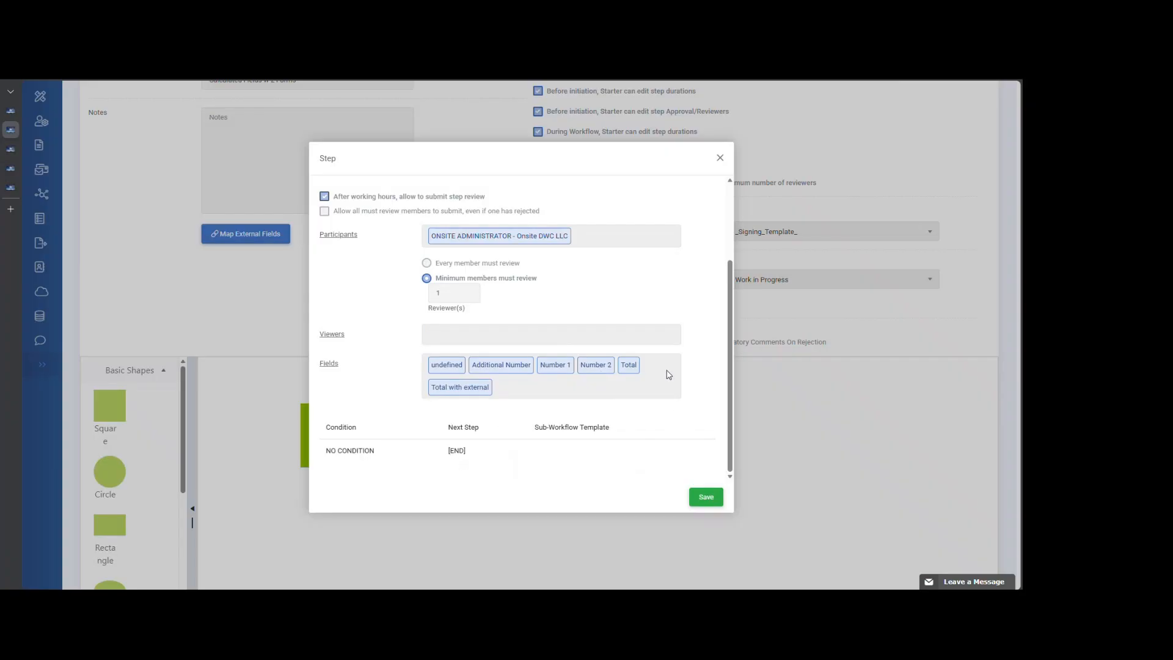
scroll(671, 374, "up", 2)
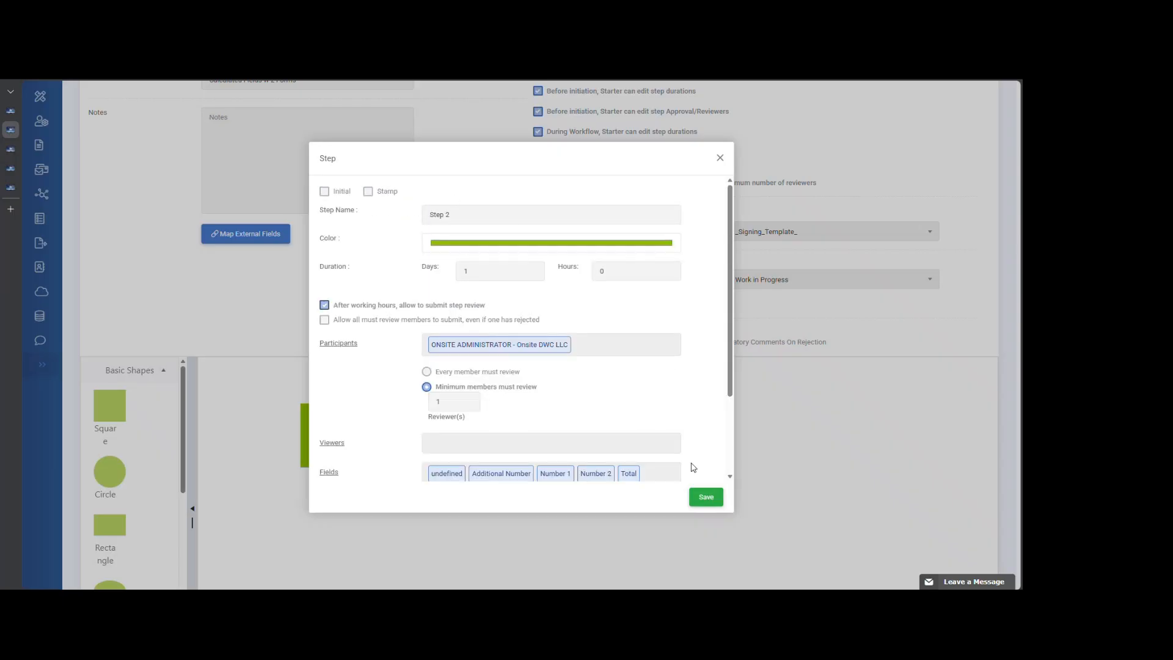
left_click(721, 158)
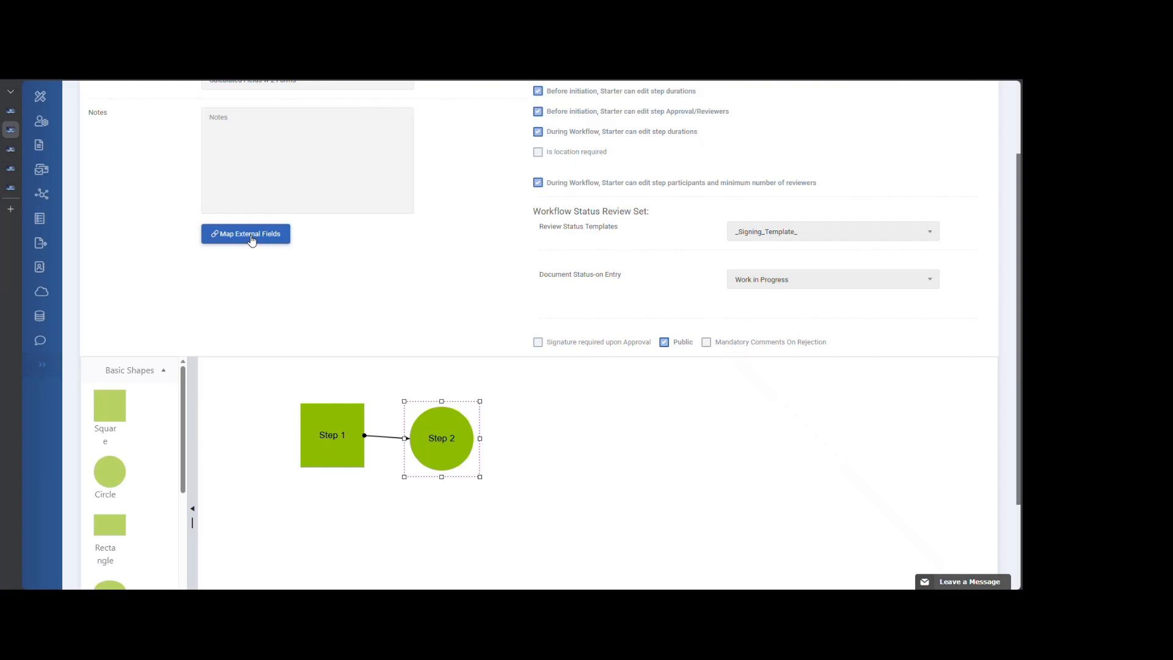
scroll(320, 269, "up", 2)
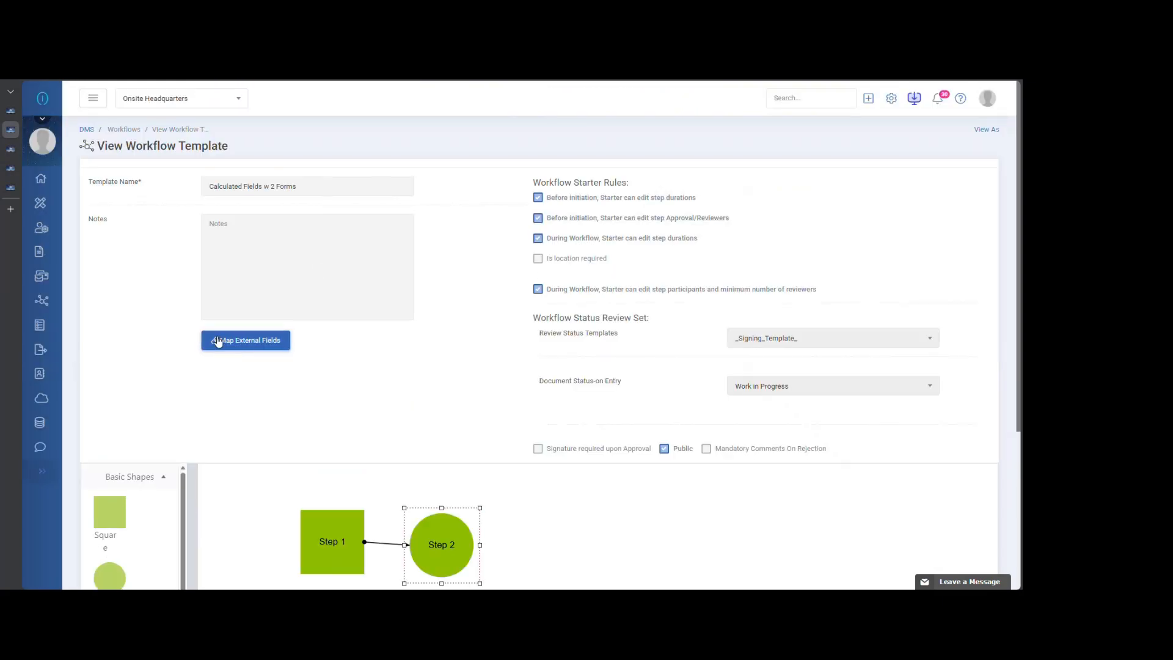
- Return to the administration's forms list and open the CF Training form for editing
left_click(10, 110)
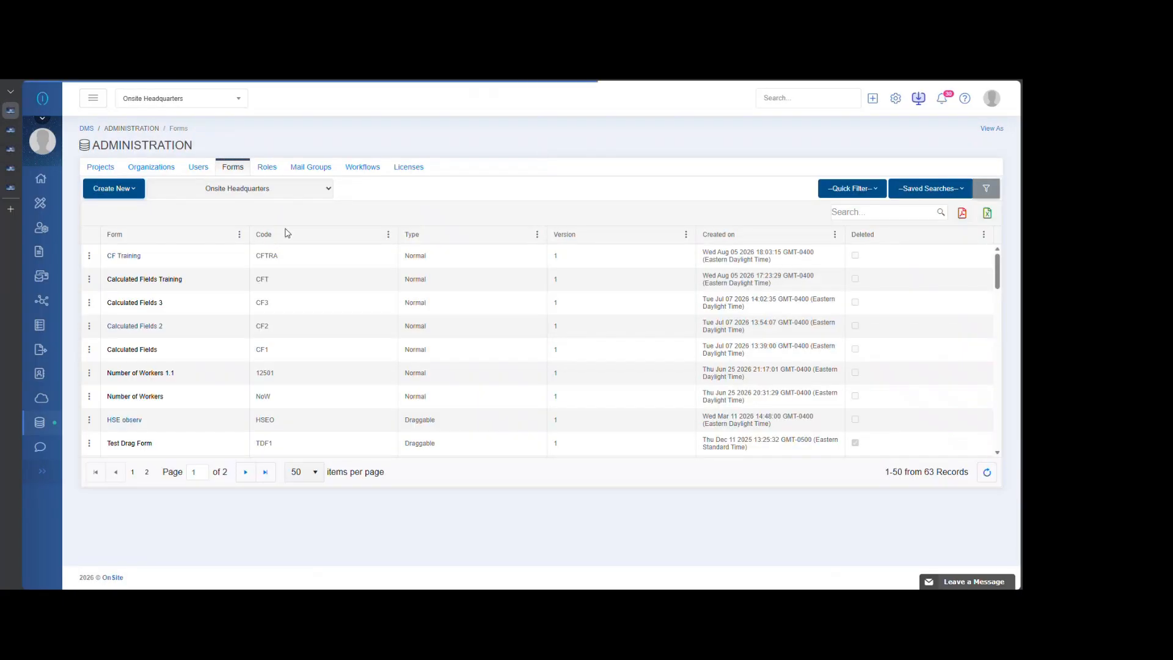
left_click(90, 255)
left_click(114, 258)
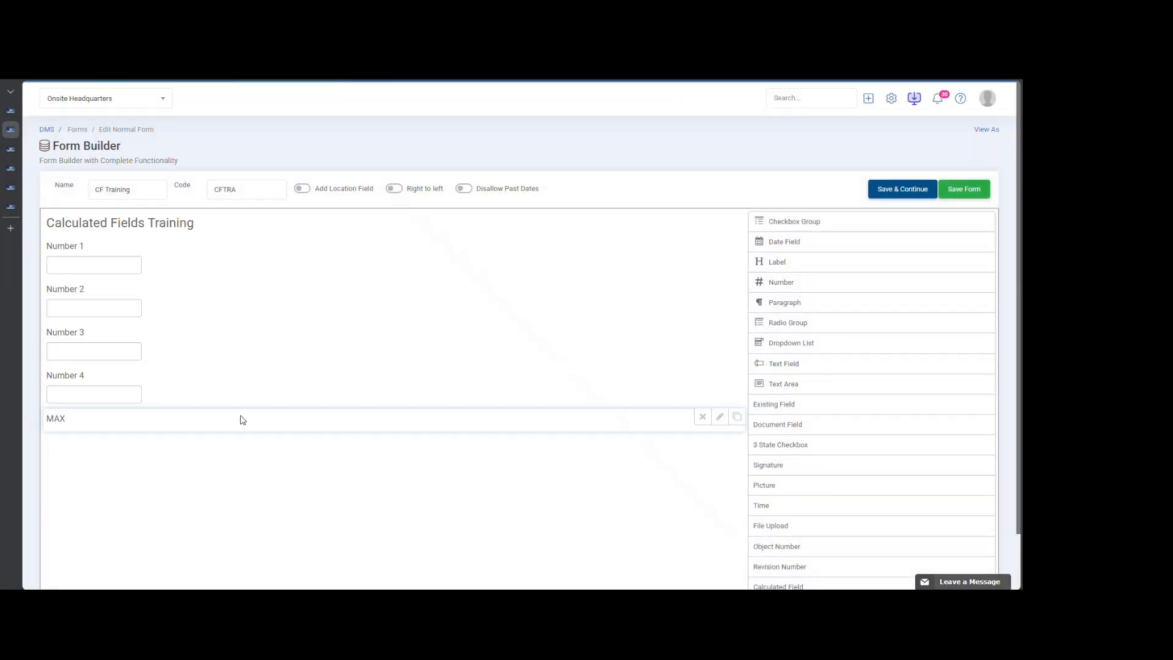
- Add an external field to the MAX calculated field's formula and close the field's settings
left_click(720, 418)
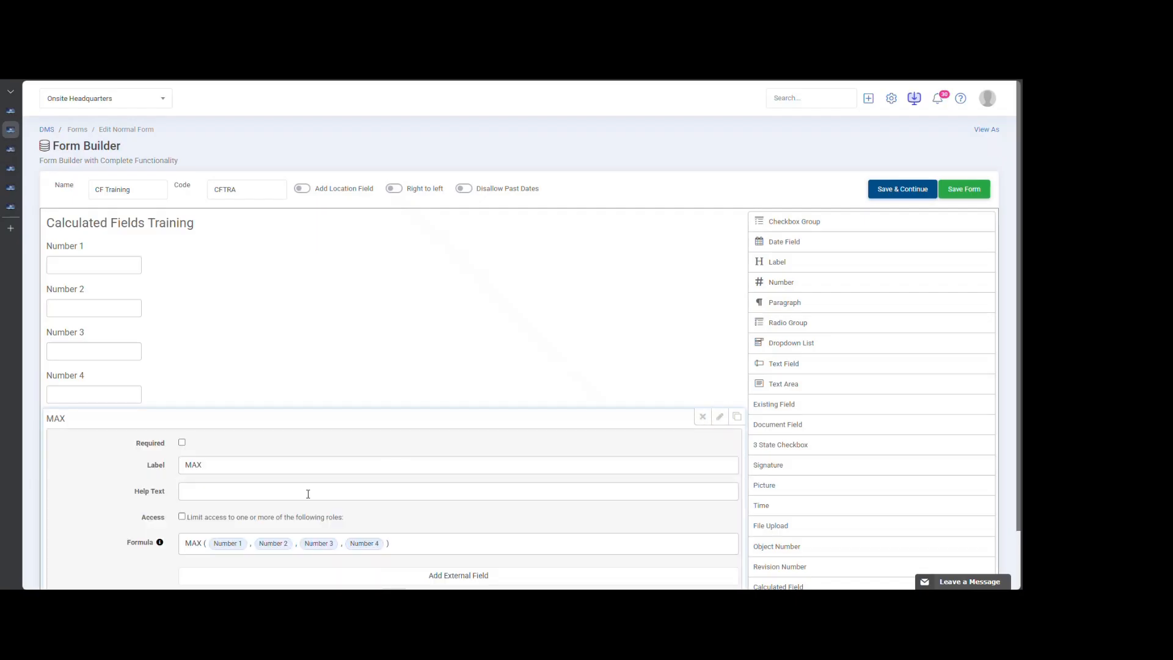
scroll(123, 422, "down", 2)
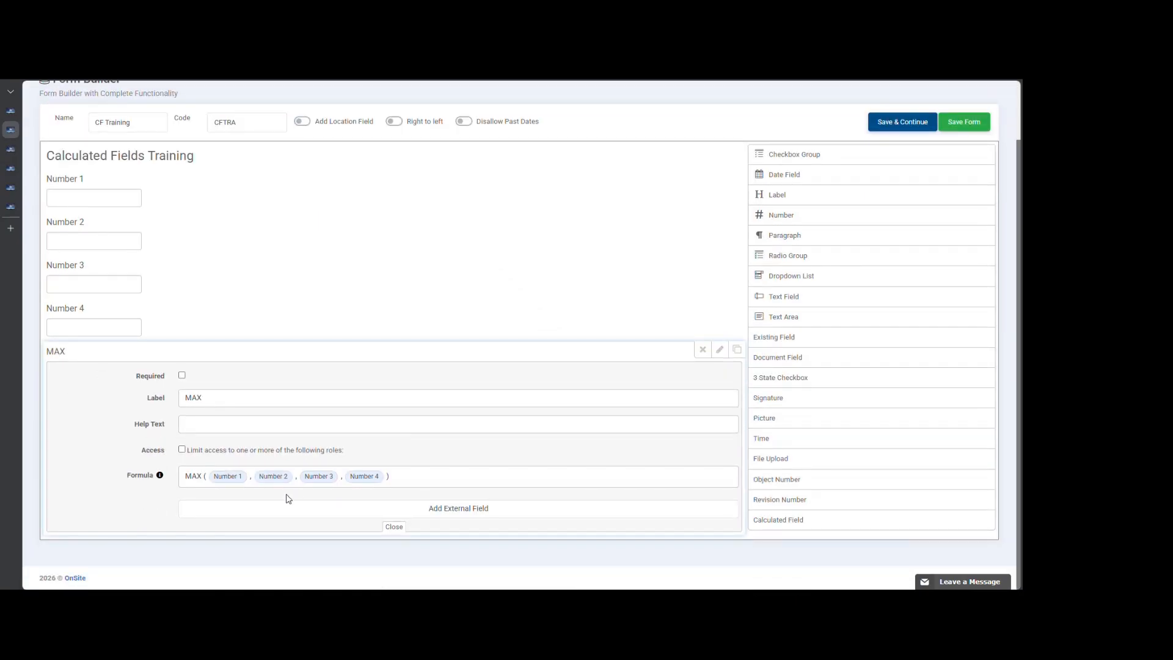
left_click(437, 518)
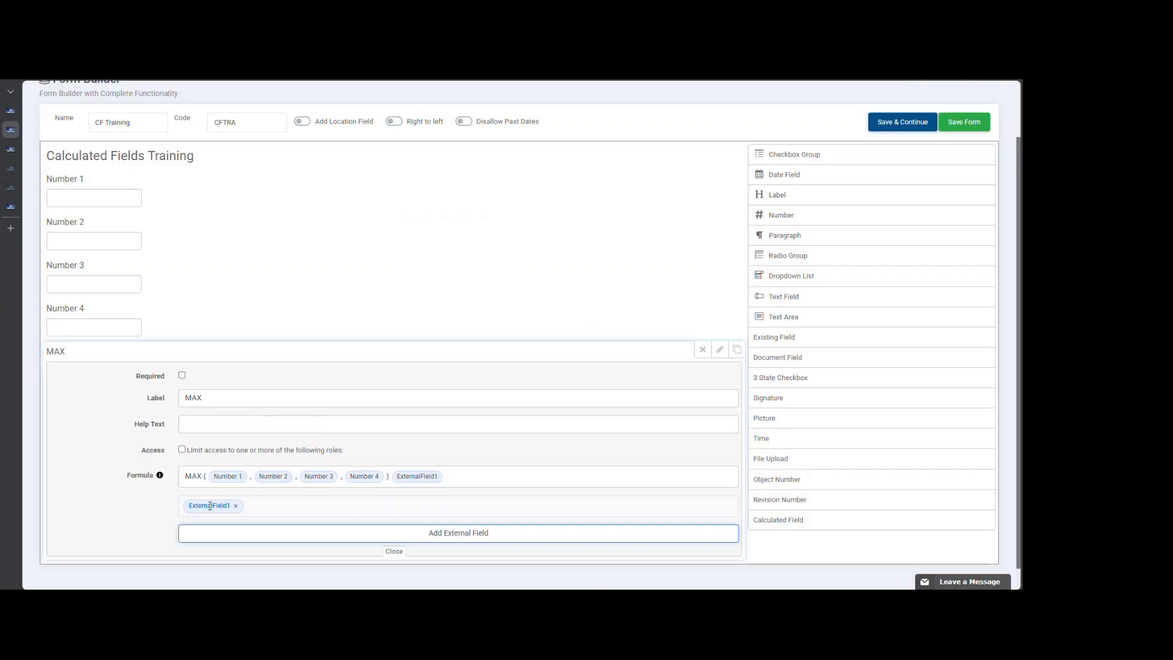
left_click(395, 552)
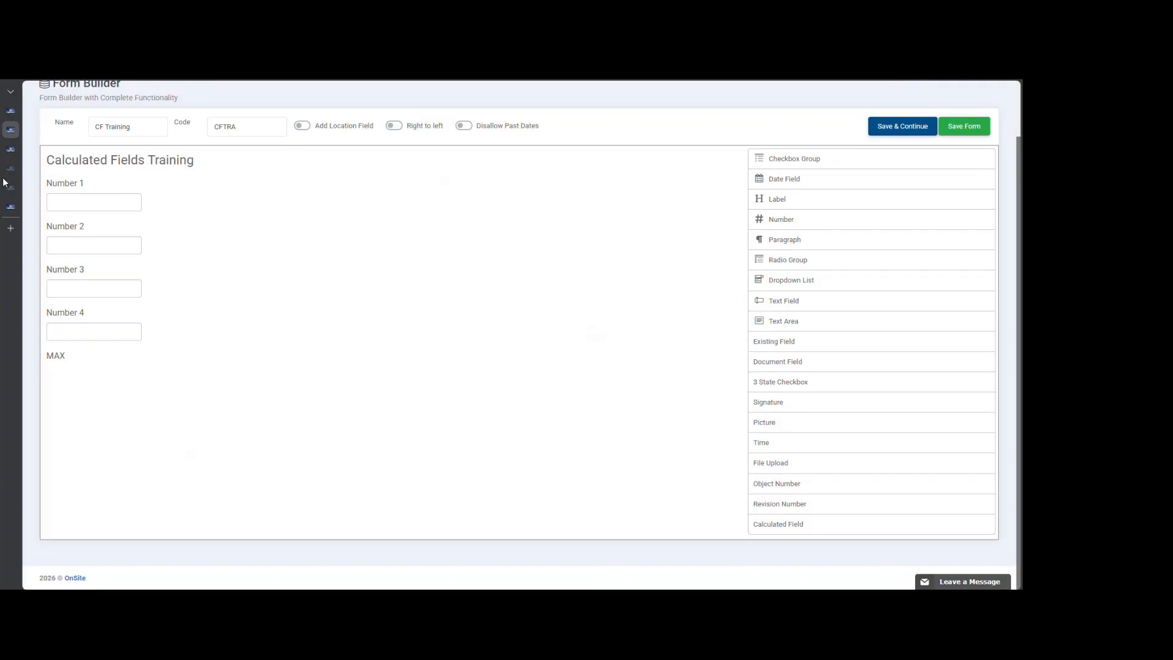
- Open the external field mapping of the Calculated Fields w 2 Forms workflow template and examine which forms it lists
mouse_move(19, 111)
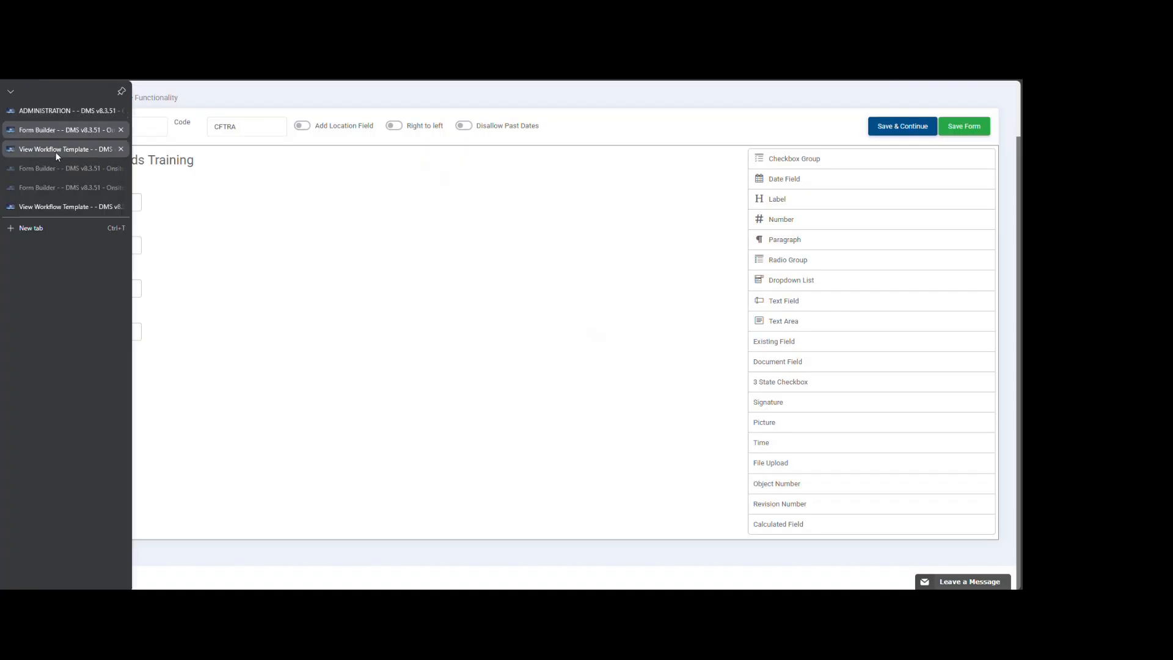
left_click(60, 206)
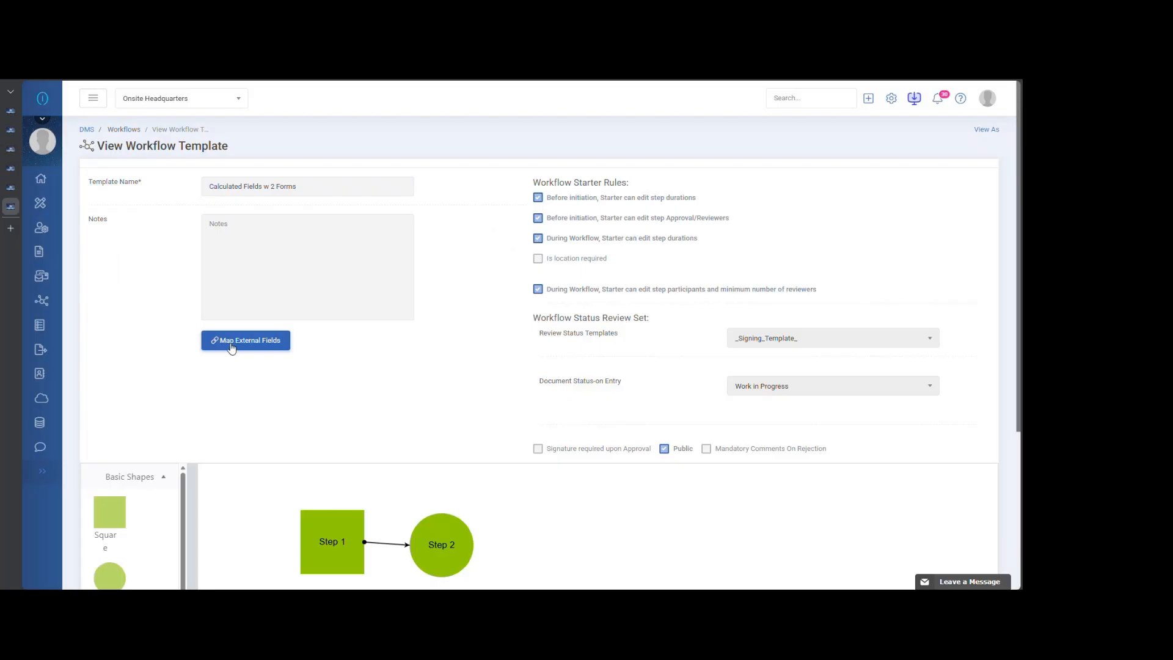
left_click(269, 341)
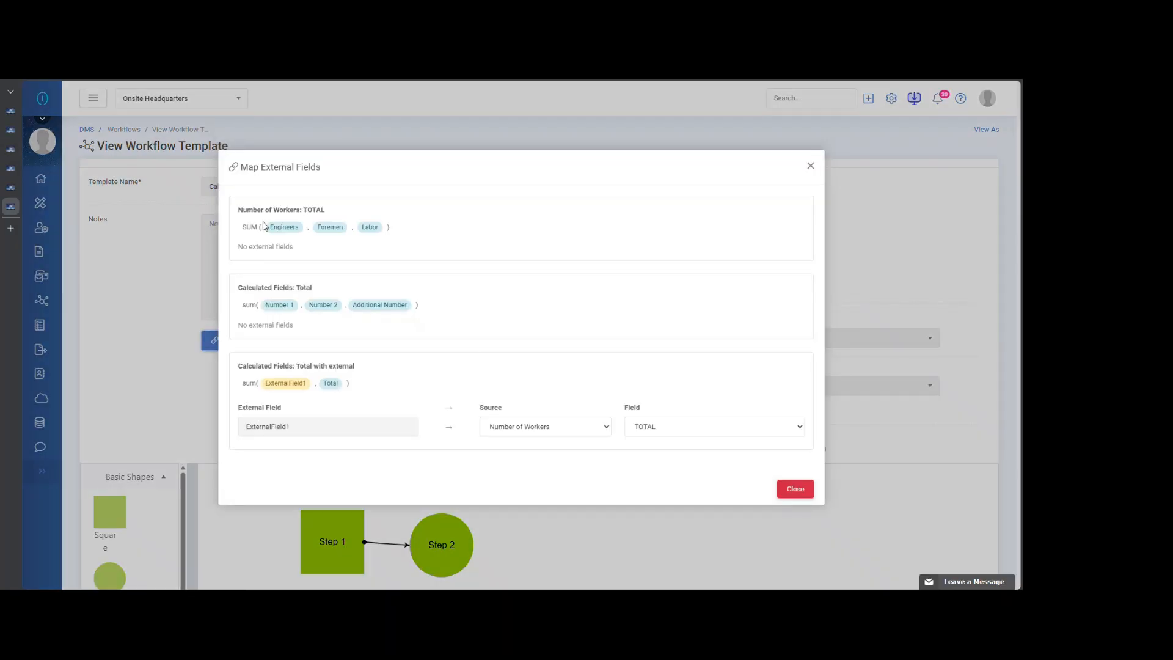
left_click_drag(238, 210, 300, 214)
left_click_drag(239, 287, 293, 288)
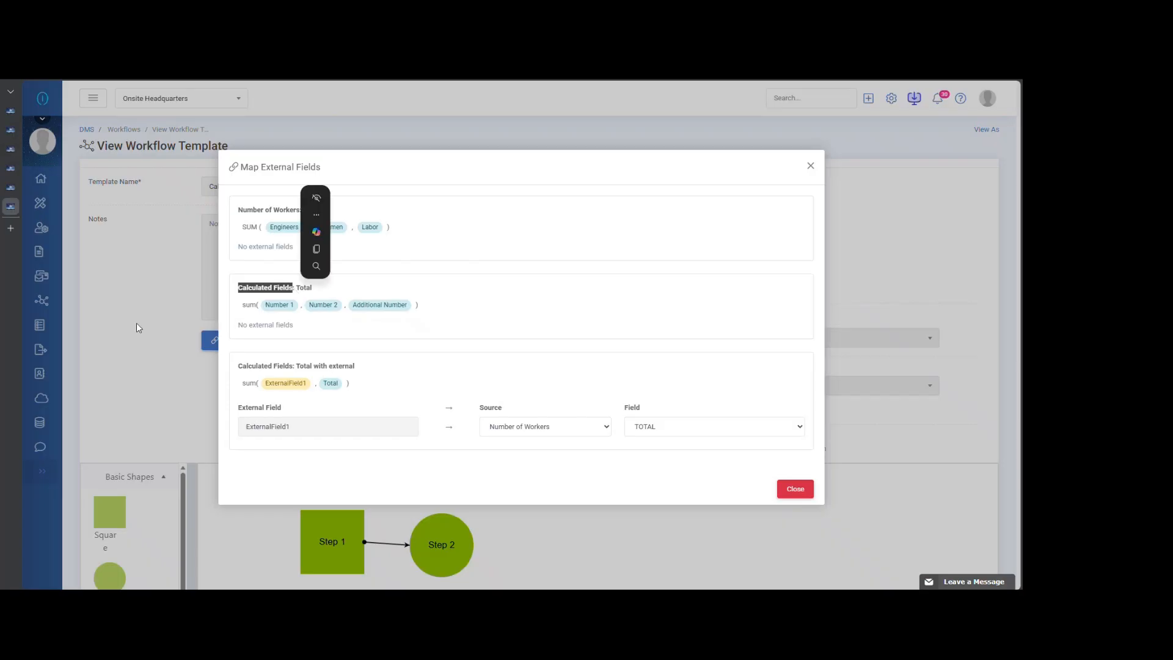
left_click(482, 160)
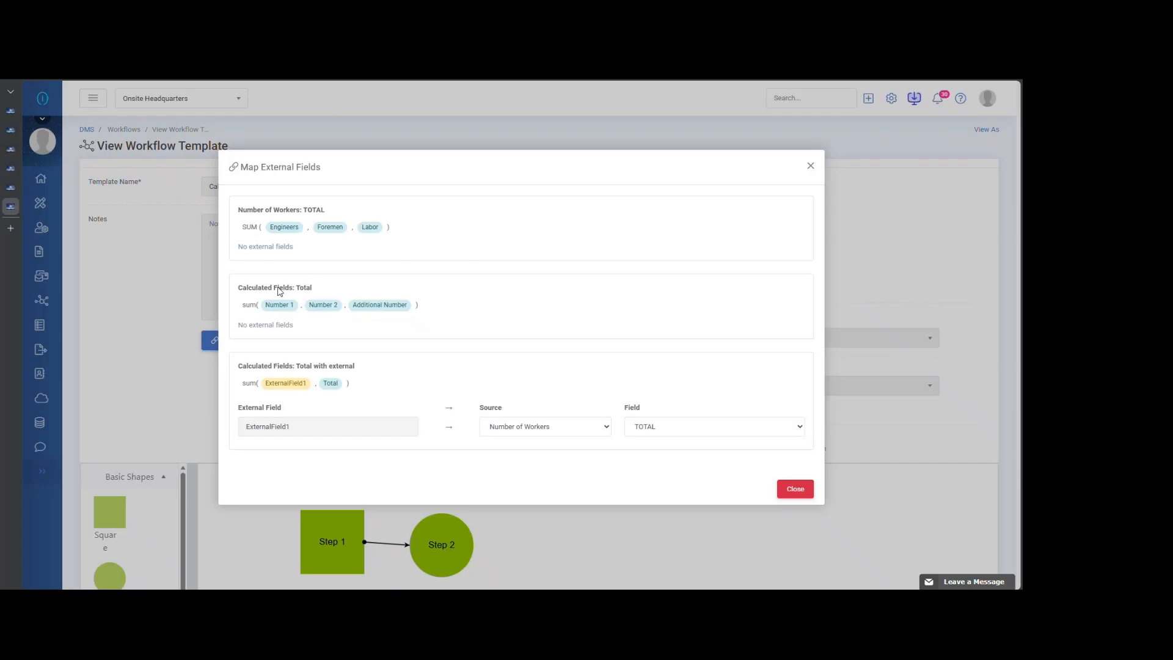
- Review the Calculated Fields and Number of Workers forms in the form builder and return to the workflow's external field mapping
left_click(12, 169)
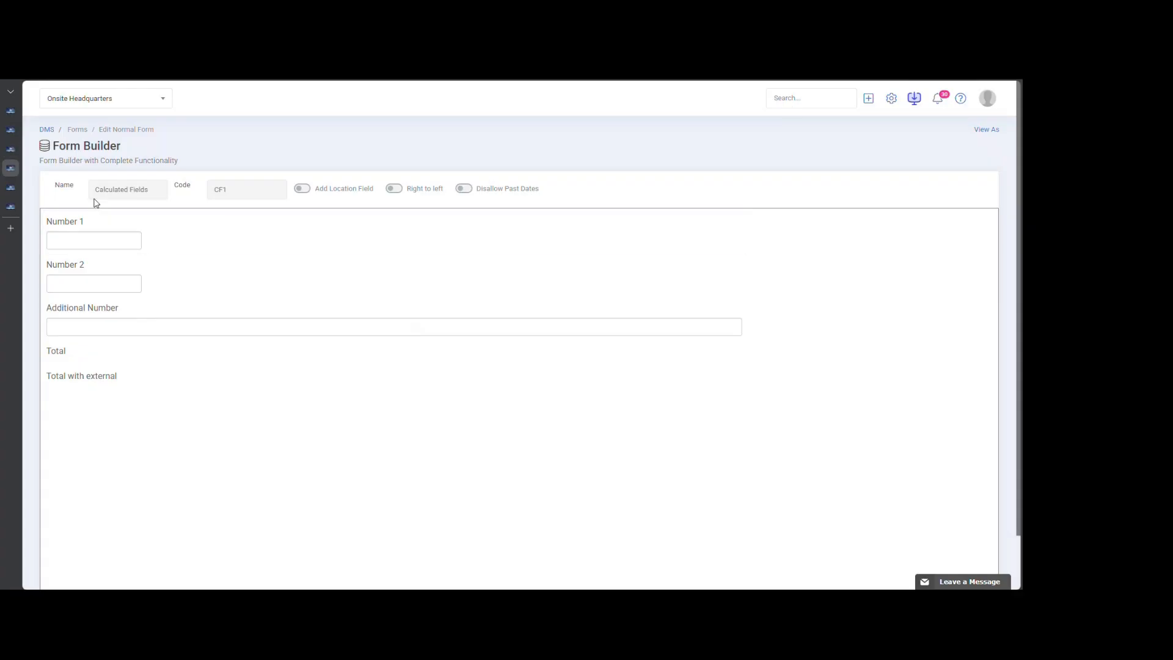
left_click(10, 132)
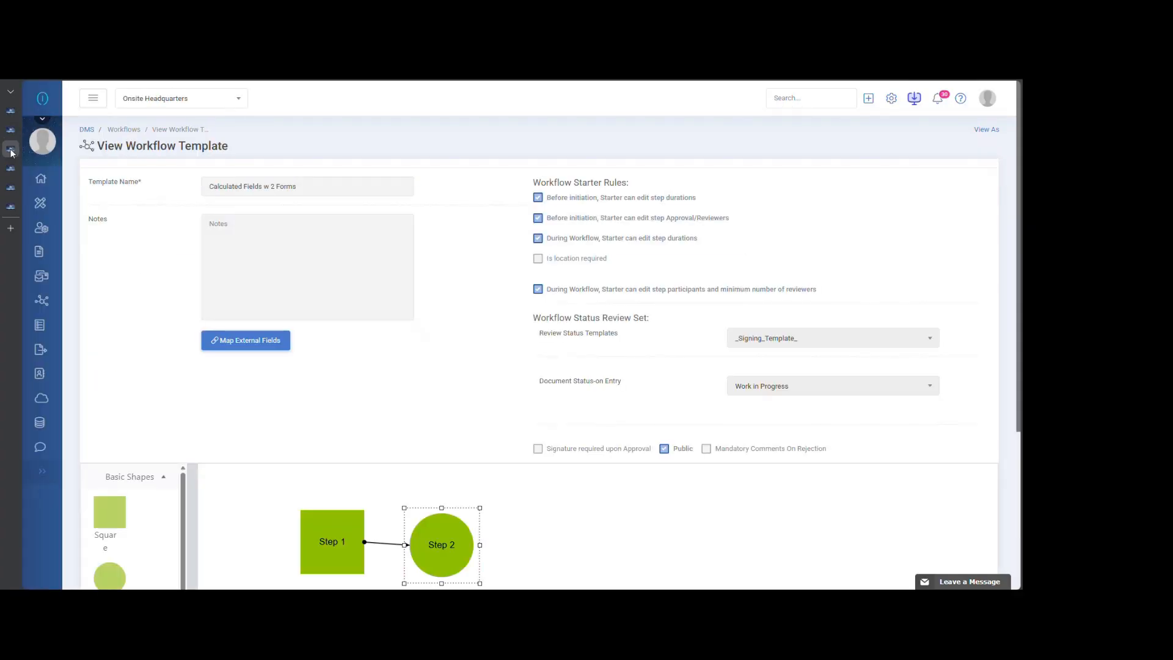
left_click(9, 134)
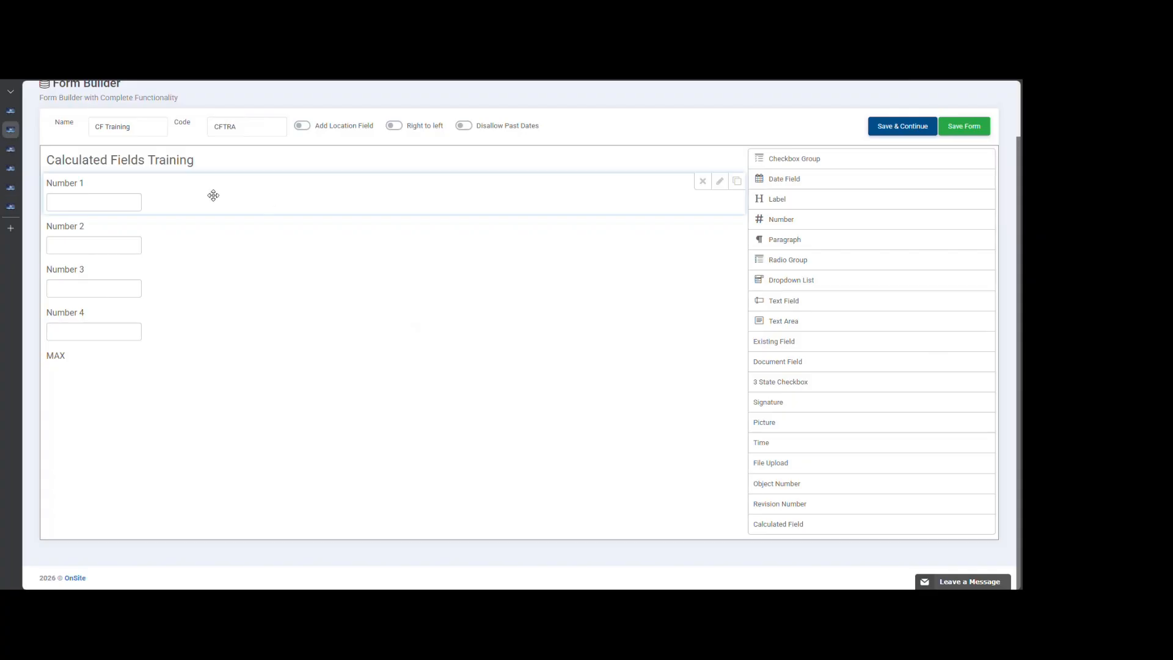
left_click(10, 187)
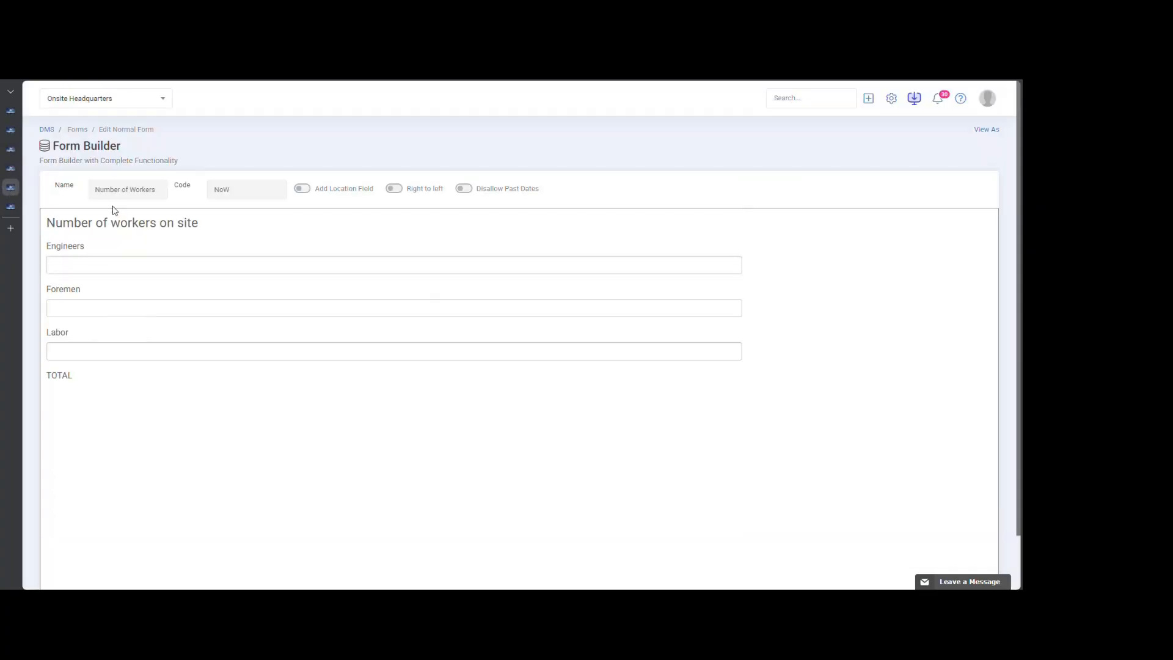
left_click(11, 207)
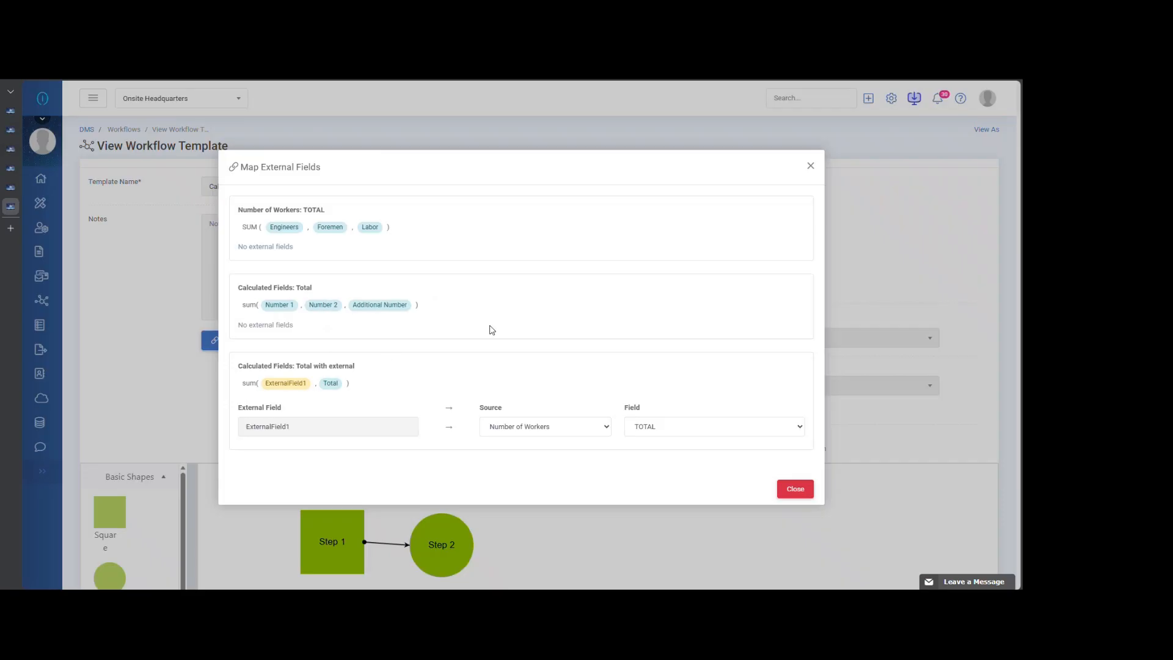
- Reopen the external field mapping and examine the Number of Workers form's TOTAL entry and its external field note
left_click(813, 168)
left_click(280, 343)
left_click_drag(239, 211, 303, 212)
double_click(314, 211)
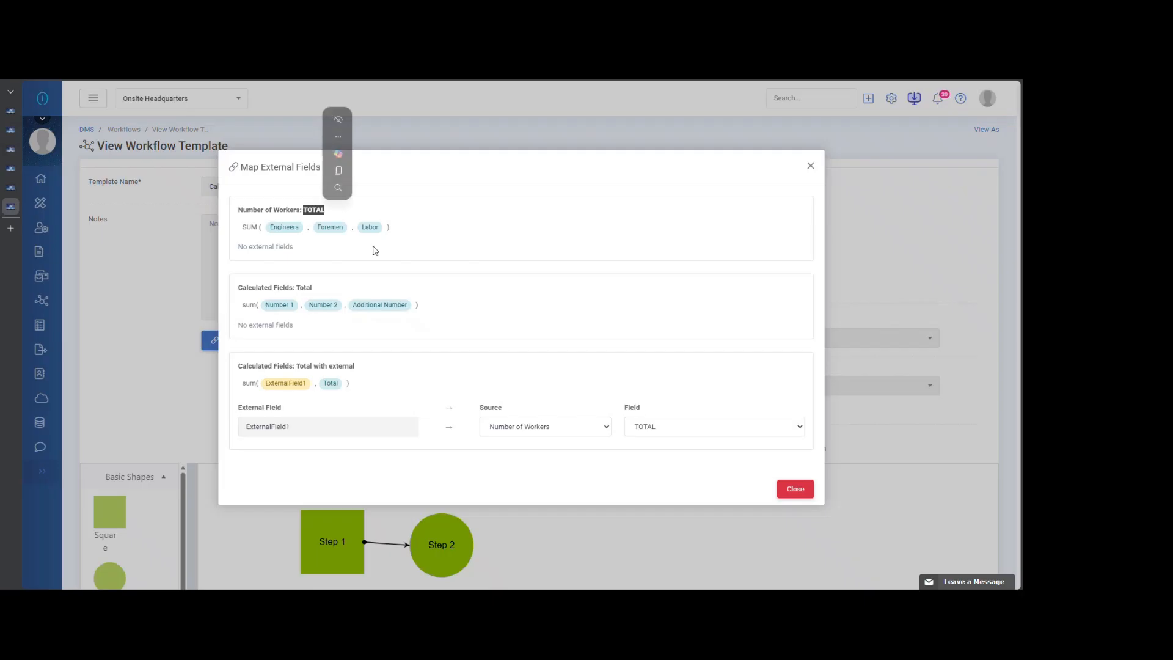
left_click_drag(295, 249, 238, 249)
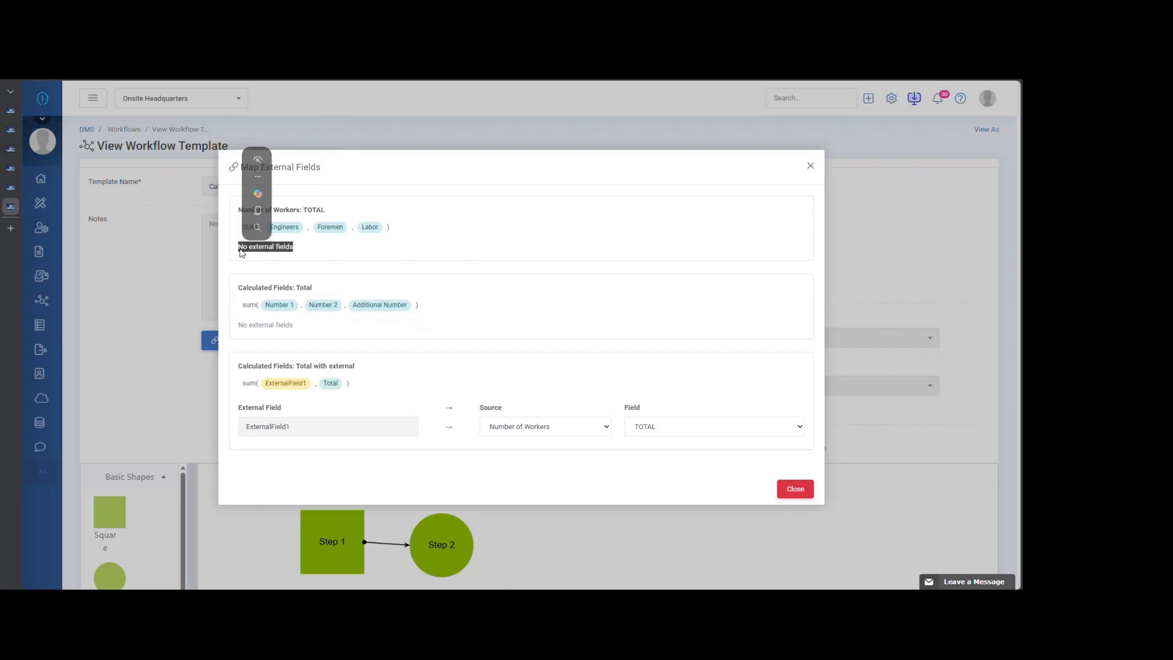
left_click(303, 259)
double_click(314, 210)
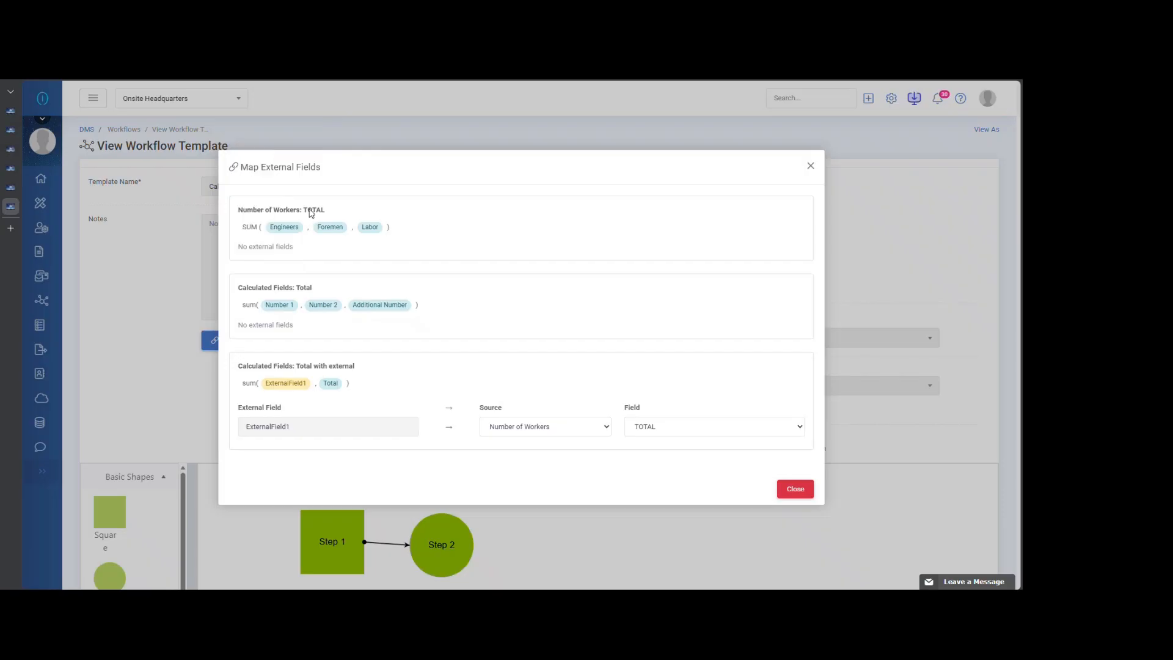
left_click(330, 262)
- Examine the Calculated Fields form's Total entry and its external field note in the mapping
left_click_drag(236, 289, 294, 292)
left_click(342, 303)
double_click(303, 289)
left_click(358, 290)
left_click_drag(299, 325, 237, 326)
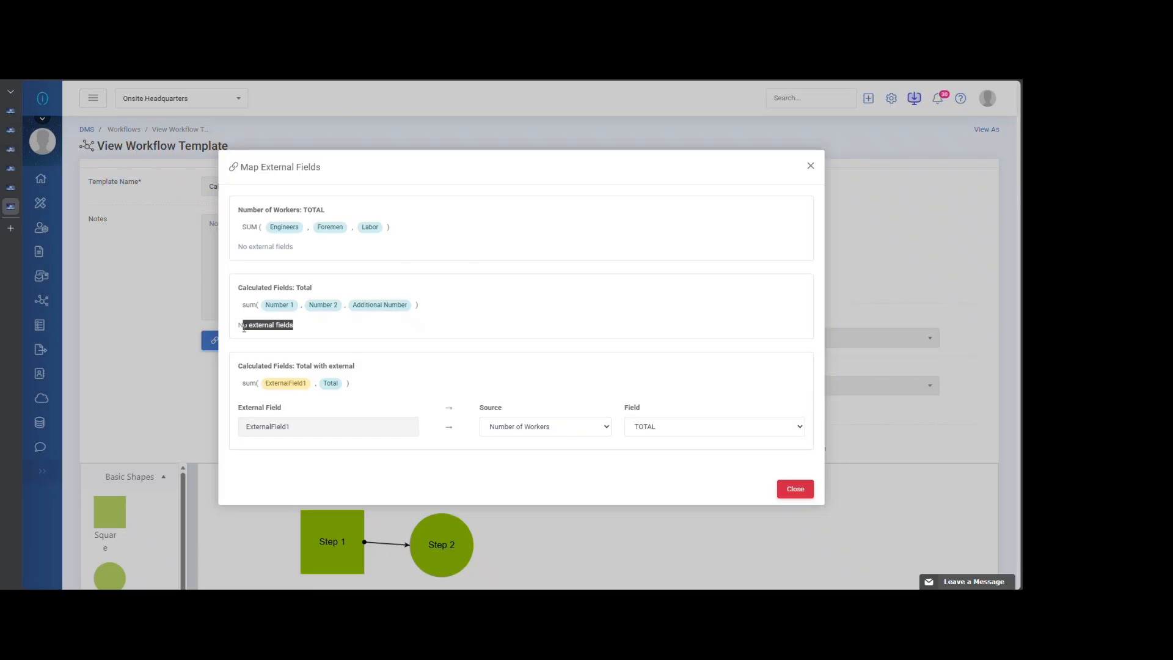
left_click(349, 342)
- Examine the Calculated Fields form's Total with external entry and its sum formula in the mapping
left_click_drag(241, 371, 300, 369)
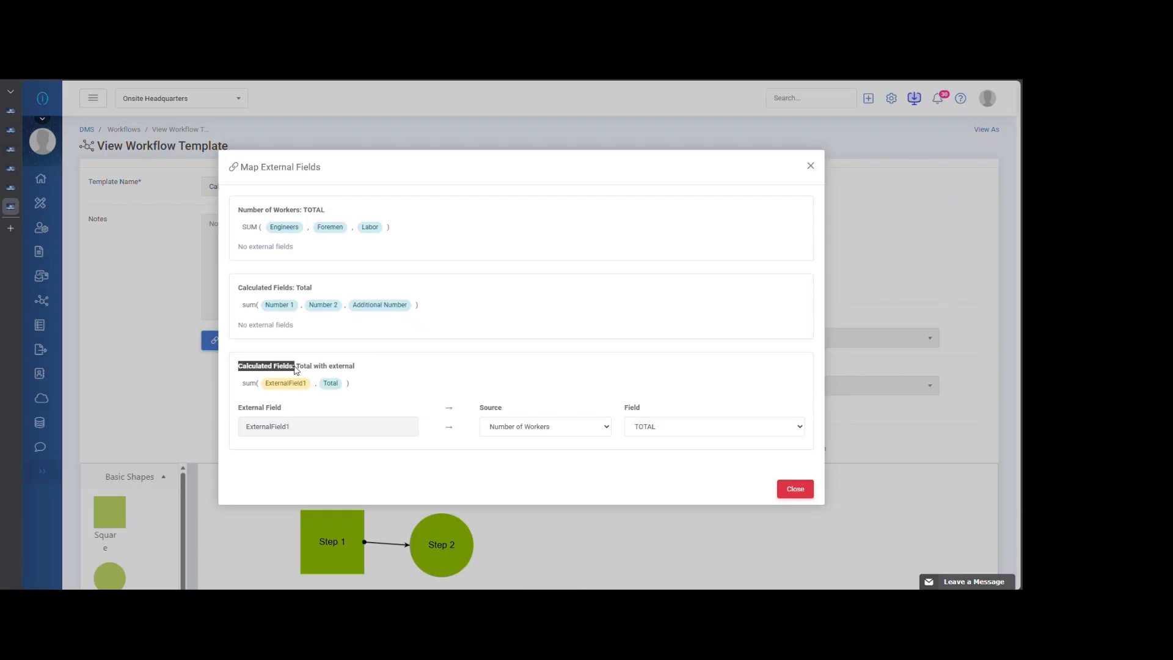
left_click(382, 371)
left_click_drag(297, 369, 361, 371)
left_click(316, 369)
left_click_drag(297, 367, 358, 369)
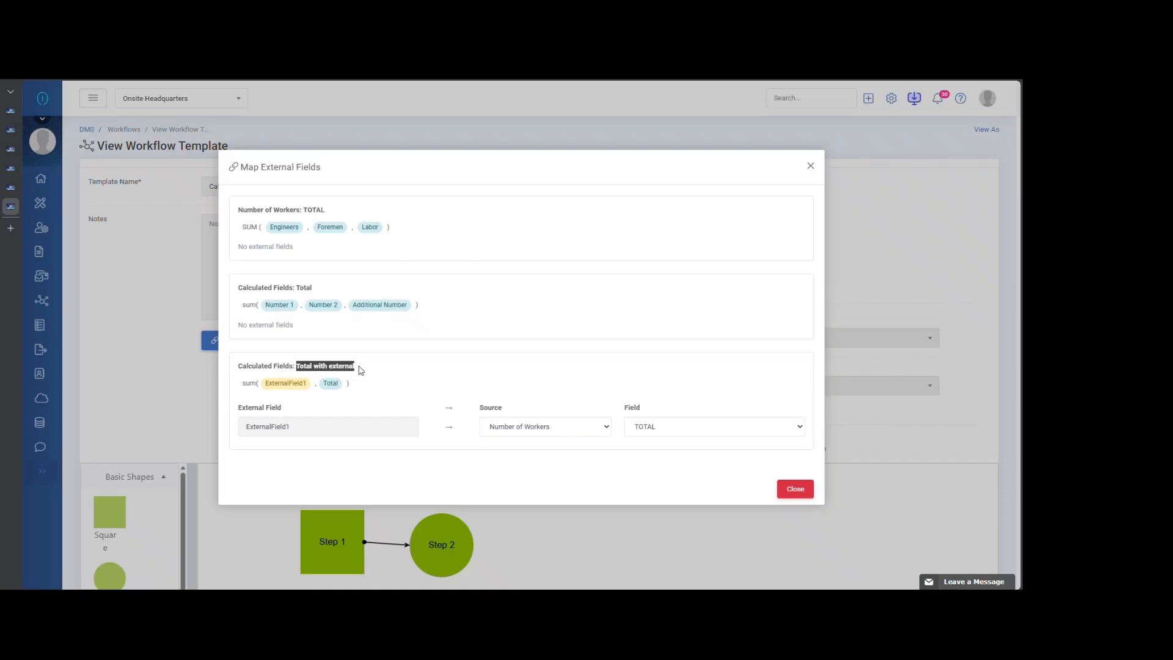
left_click(397, 371)
left_click_drag(299, 370, 359, 378)
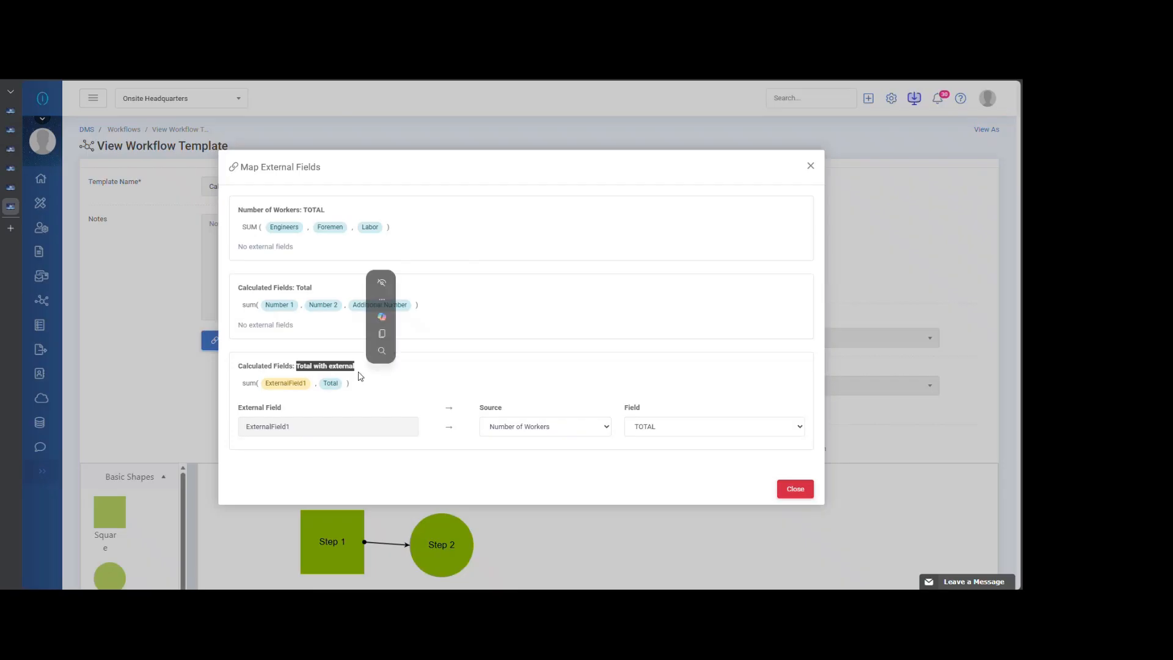
left_click(374, 383)
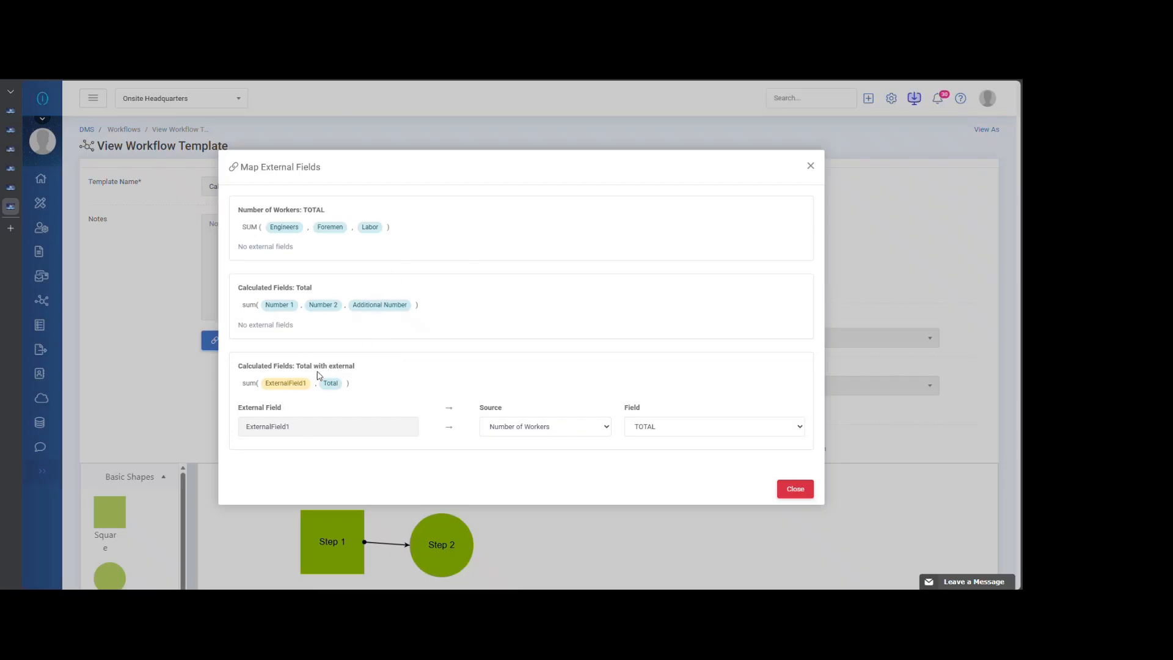
left_click_drag(300, 370, 358, 371)
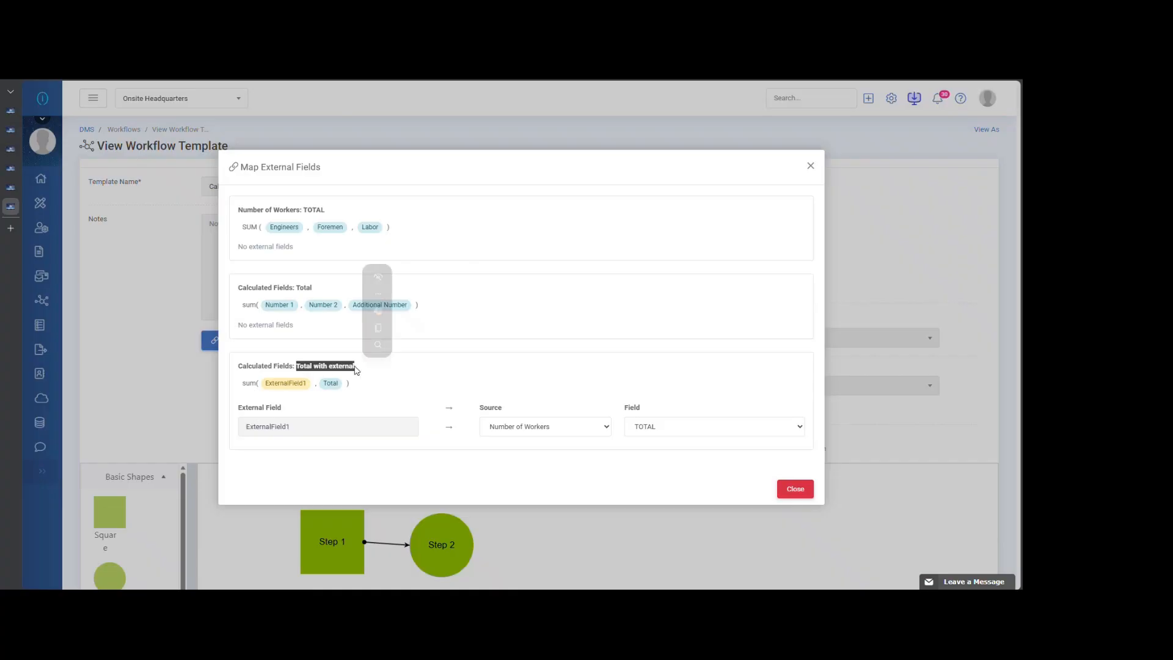
left_click(369, 394)
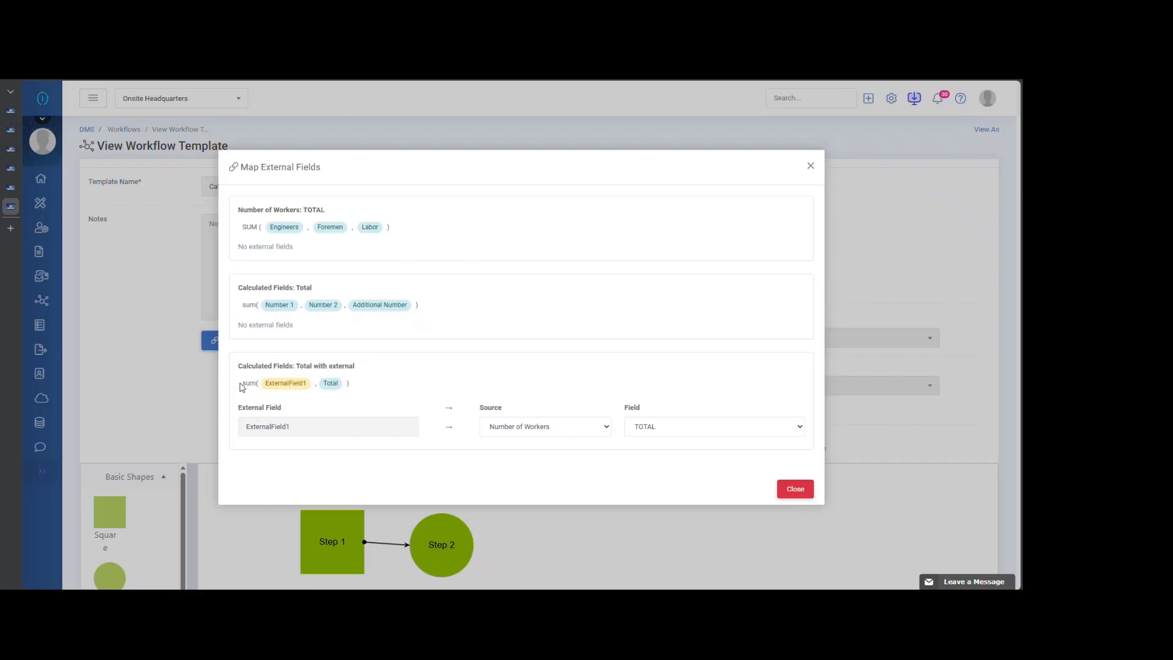
left_click_drag(244, 383, 258, 383)
left_click(305, 398)
- Check the source form and field choices for ExternalField1, keep Number of Workers and TOTAL, and close the mapping
left_click(518, 430)
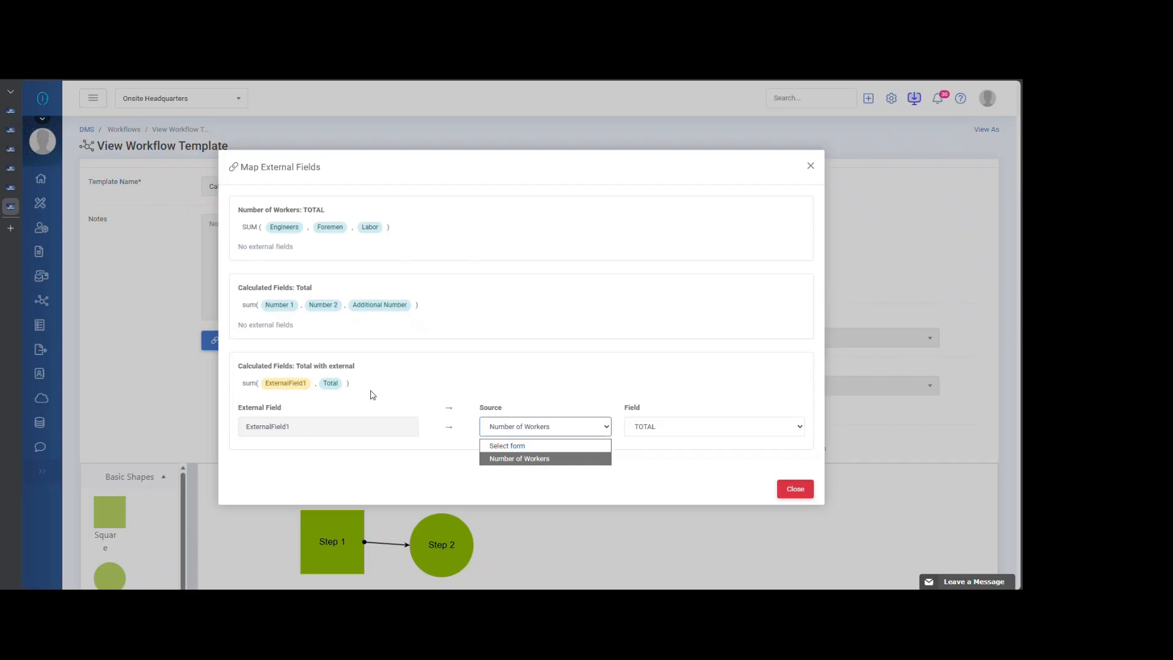
left_click(534, 459)
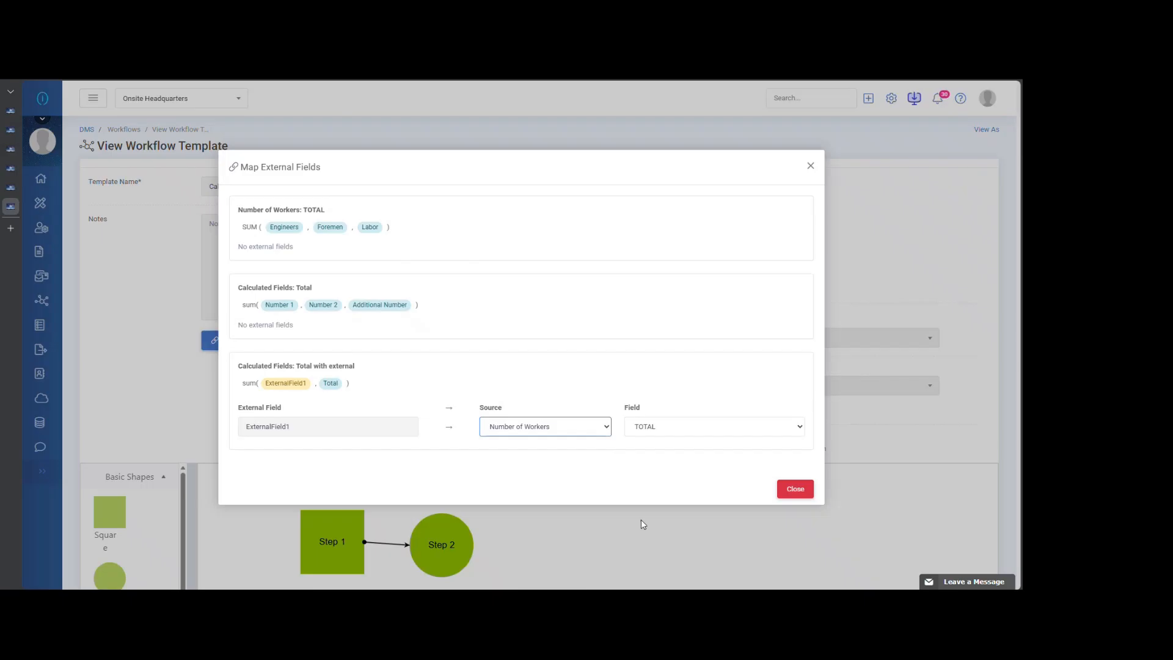
left_click(680, 435)
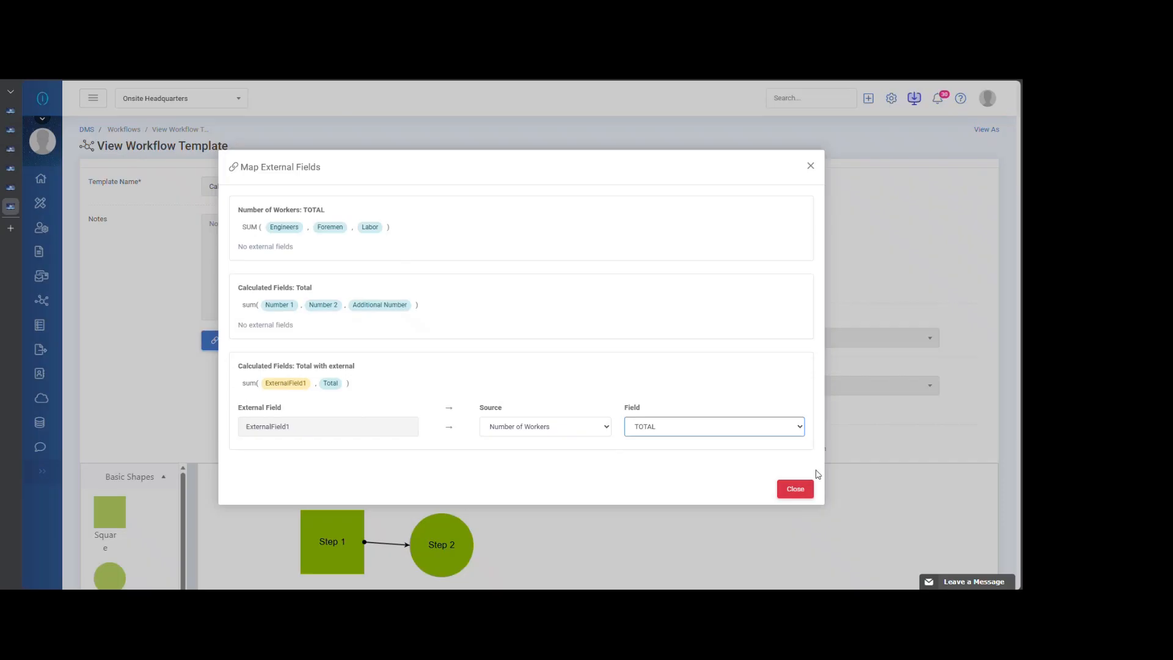
left_click(792, 489)
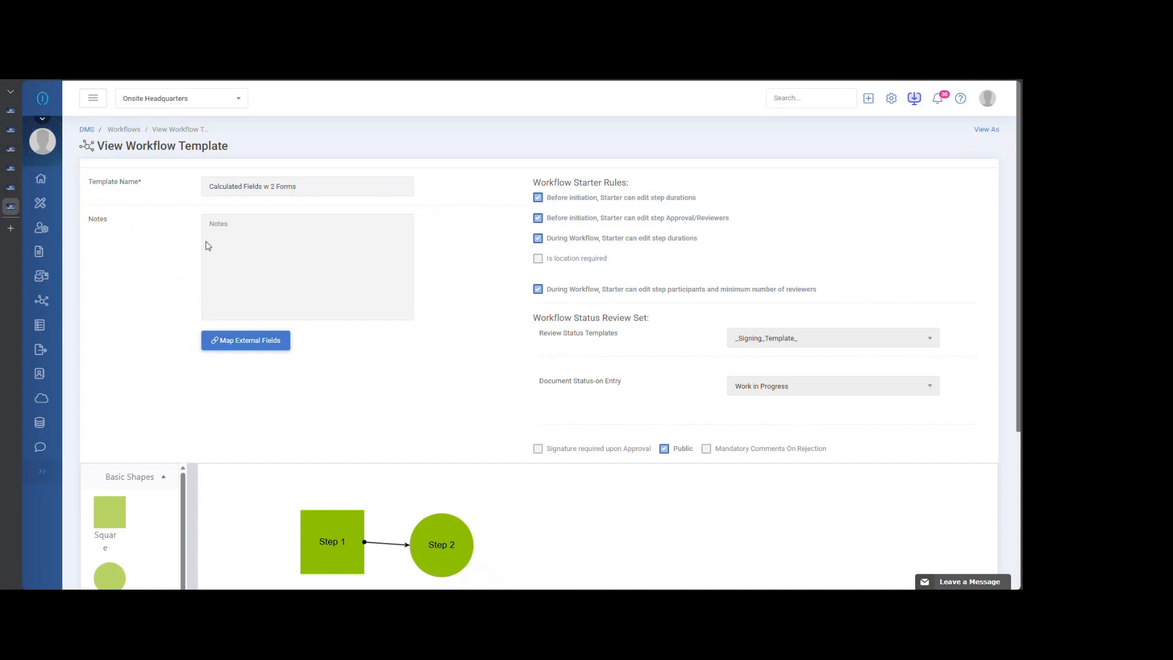
- Create a new form workflow from the Calculated Fields w 2 Forms template
mouse_move(42, 299)
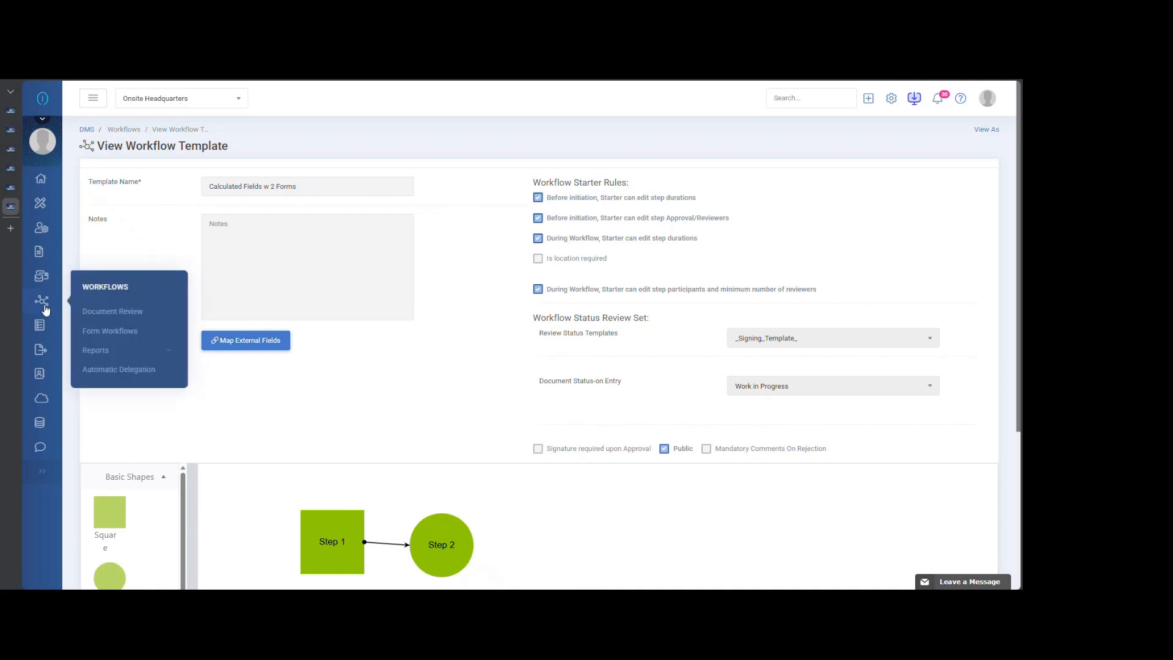
left_click(101, 332)
left_click(568, 130)
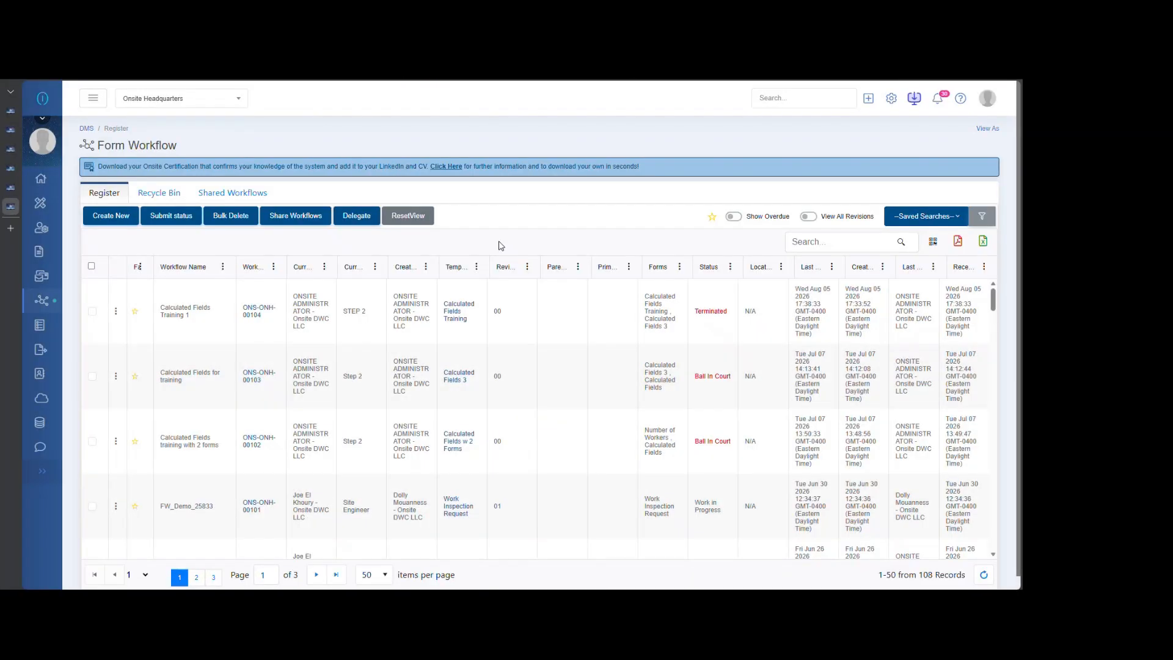
left_click(113, 217)
left_click(434, 327)
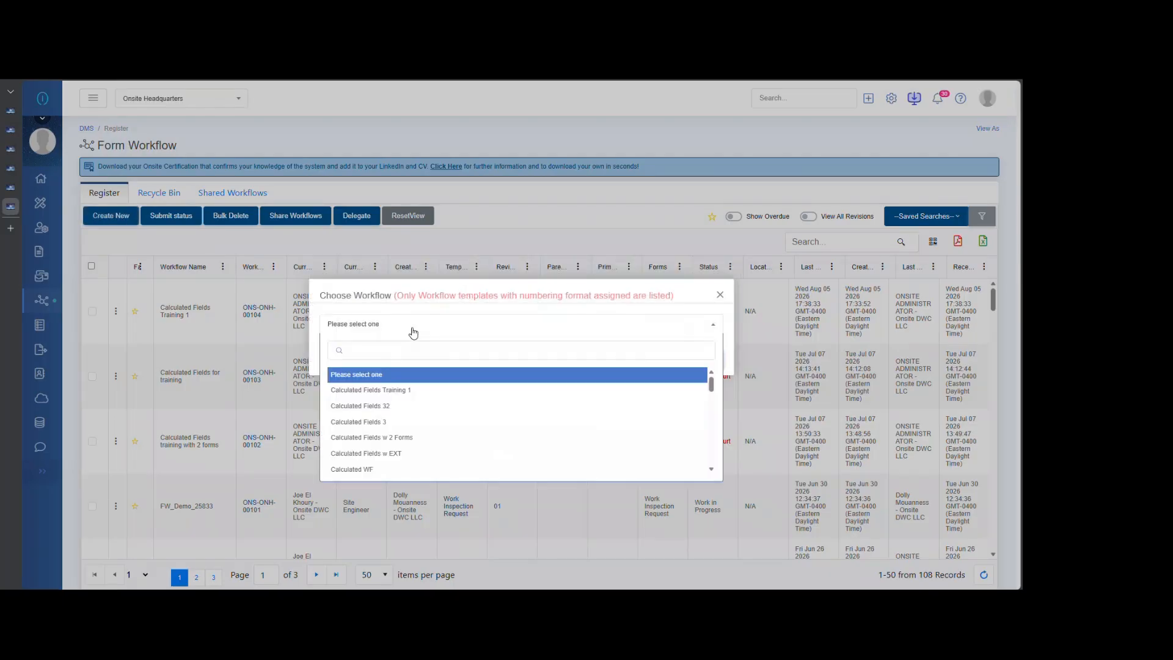
left_click(407, 443)
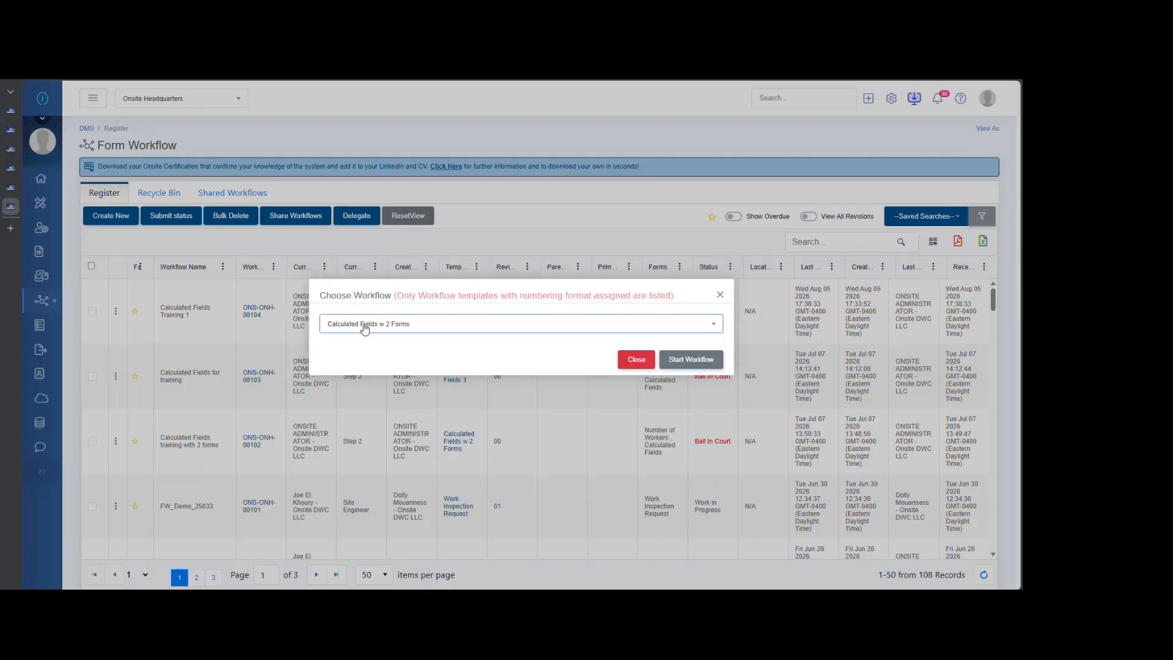
left_click(691, 360)
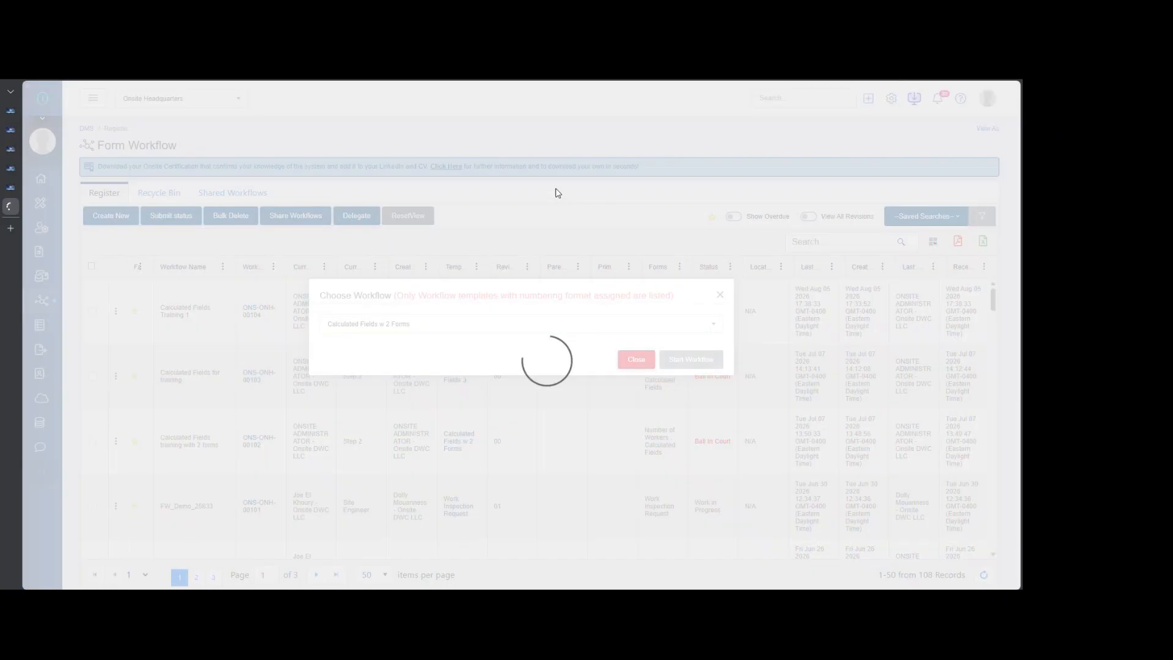
- Name the form workflow "CF training 1" and start it
type("CF training 1")
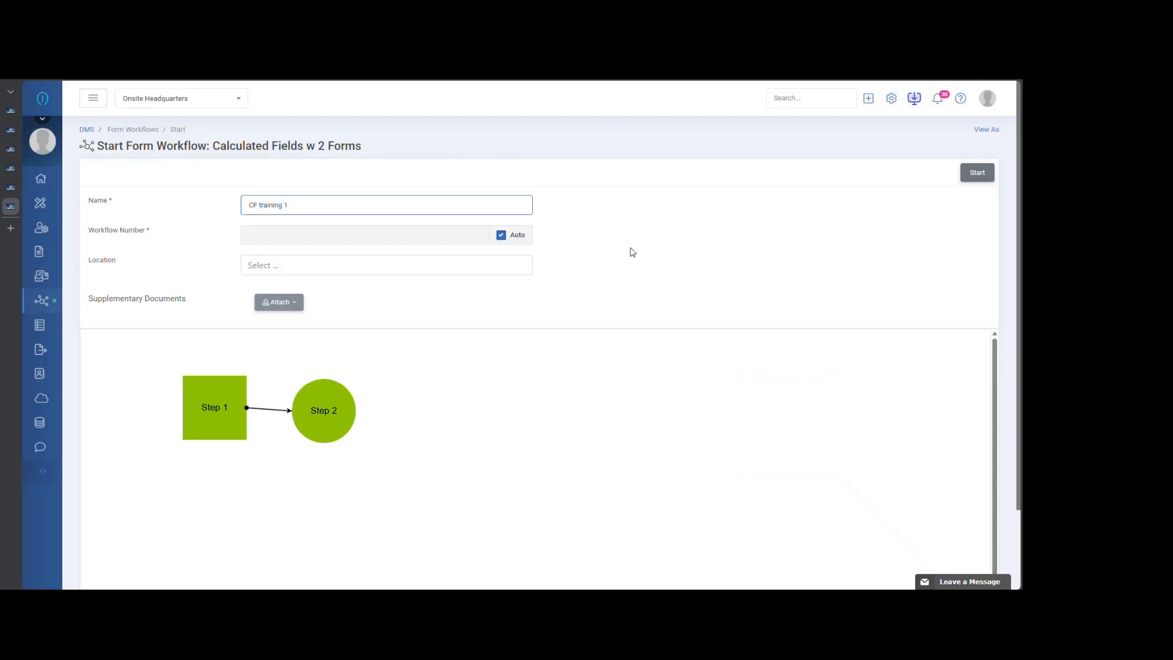
left_click(223, 411)
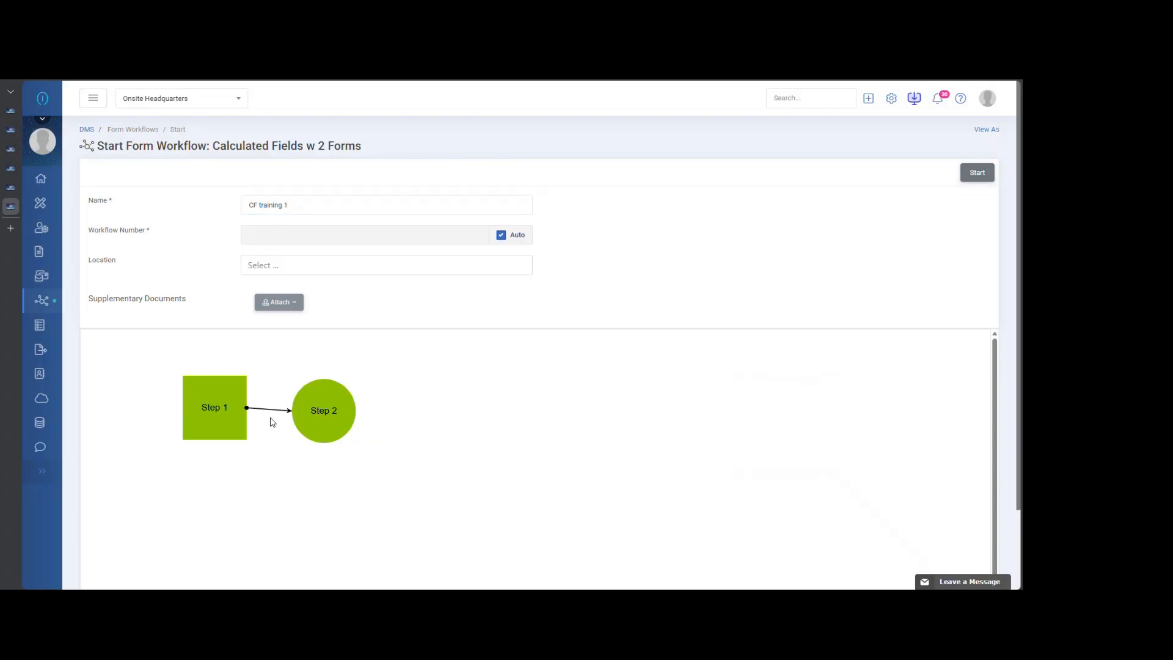
left_click(977, 176)
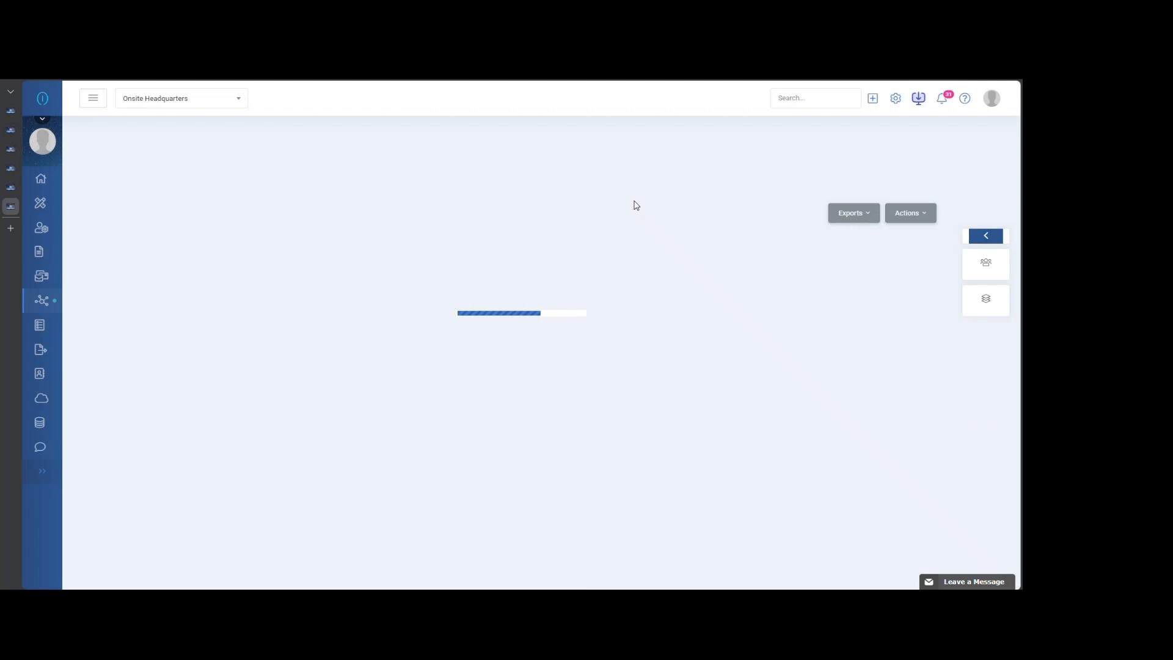
- Look through the started workflow's Number of Workers and Calculated Fields forms to compare their fields at Step 1
left_click(277, 314)
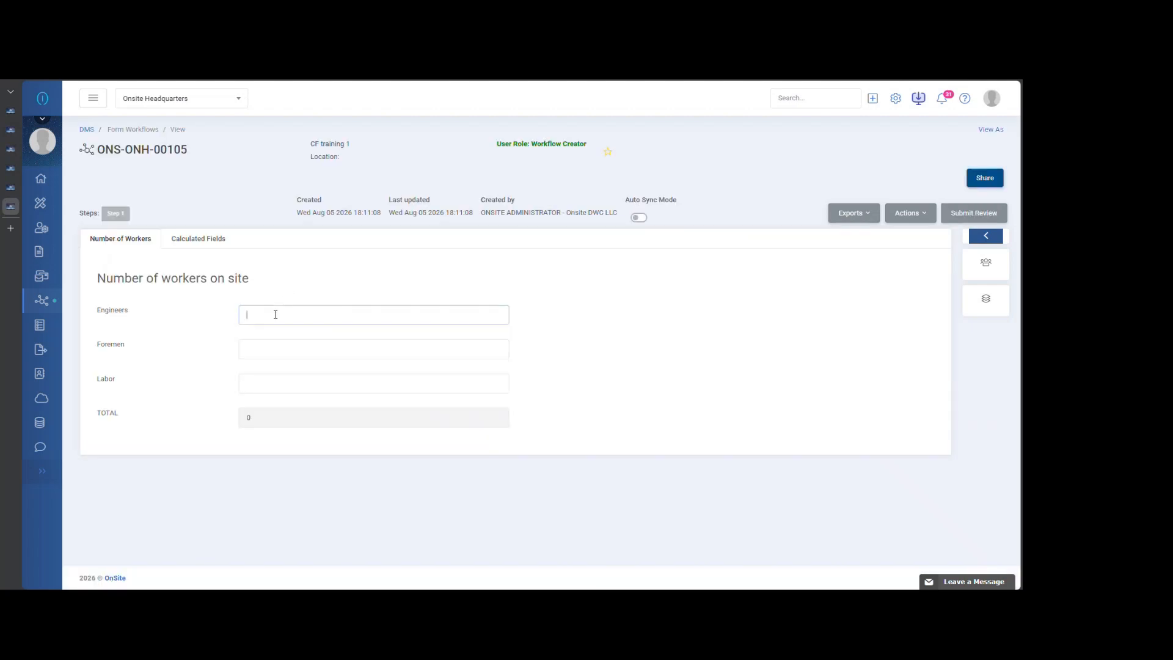
left_click(222, 243)
left_click(131, 246)
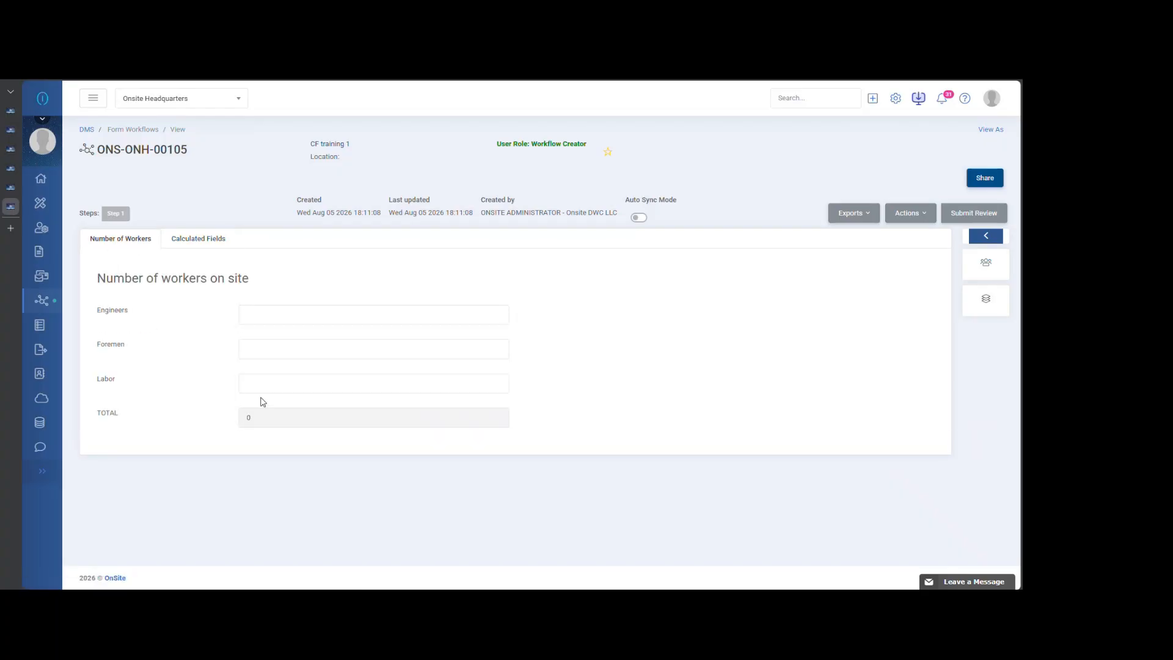
left_click(182, 242)
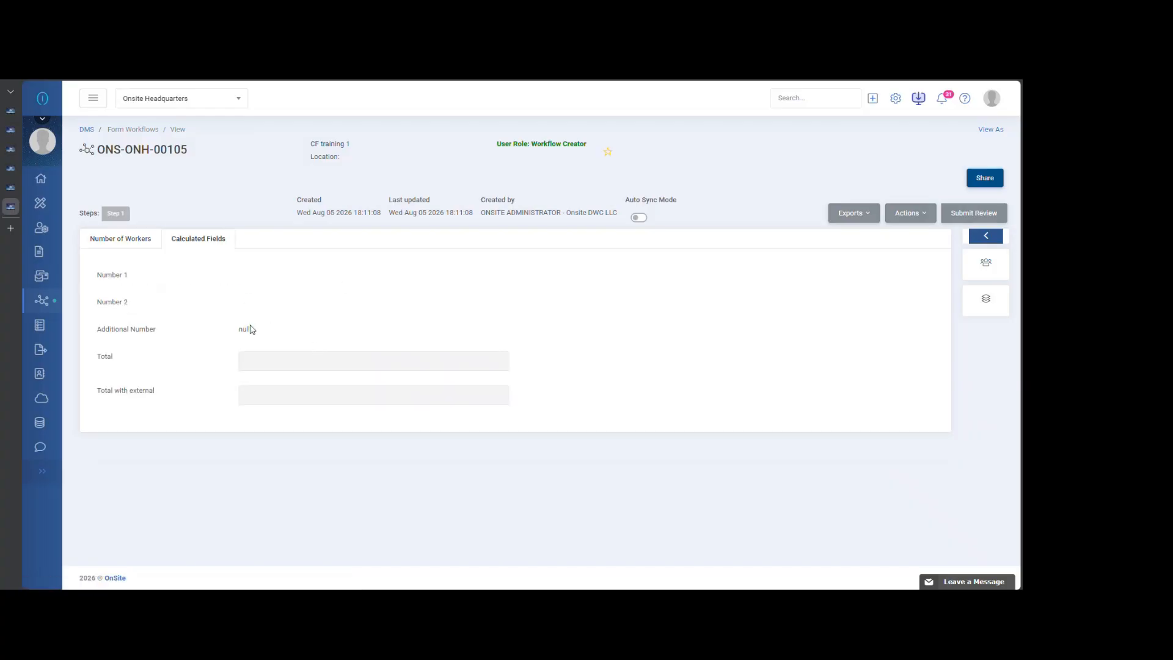
- Fill in the Number of Workers form with 2 Engineers, 2 Foremen and 2 Labor
left_click(137, 252)
left_click(283, 311)
left_click(304, 353)
left_click(276, 383)
type("2")
left_click(616, 380)
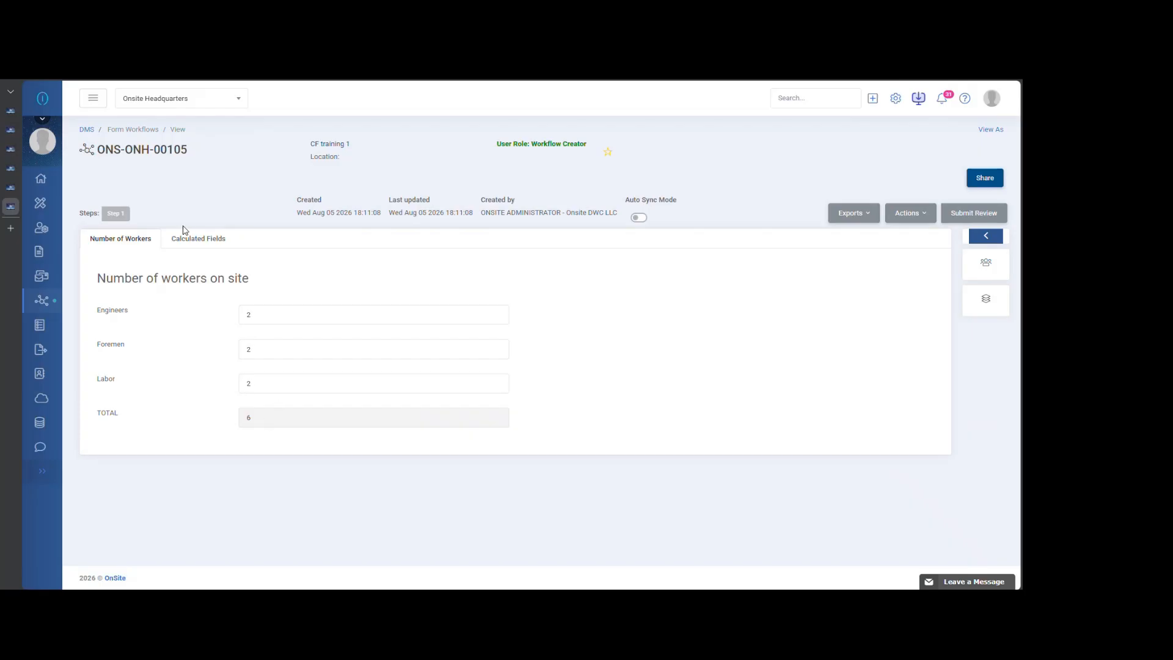
- Submit the Step 1 review to advance the workflow to its next step
left_click(969, 217)
left_click(901, 250)
left_click(883, 278)
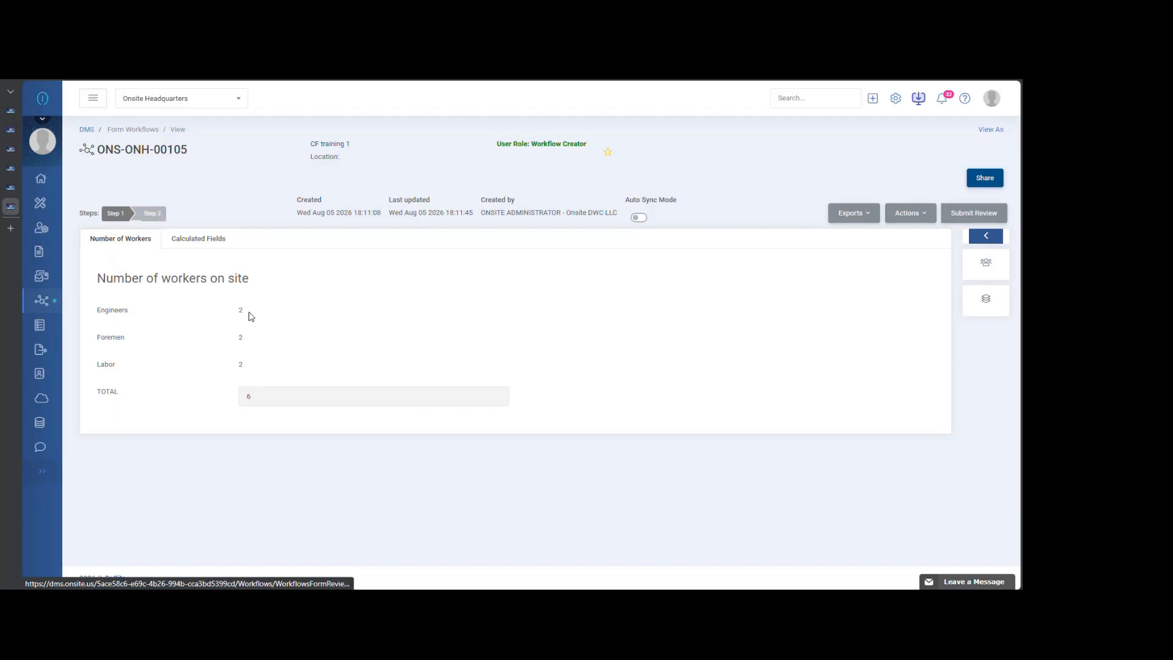
- Fill in the Calculated Fields form with 2 for Number 1, Number 2 and Additional Number
left_click(223, 245)
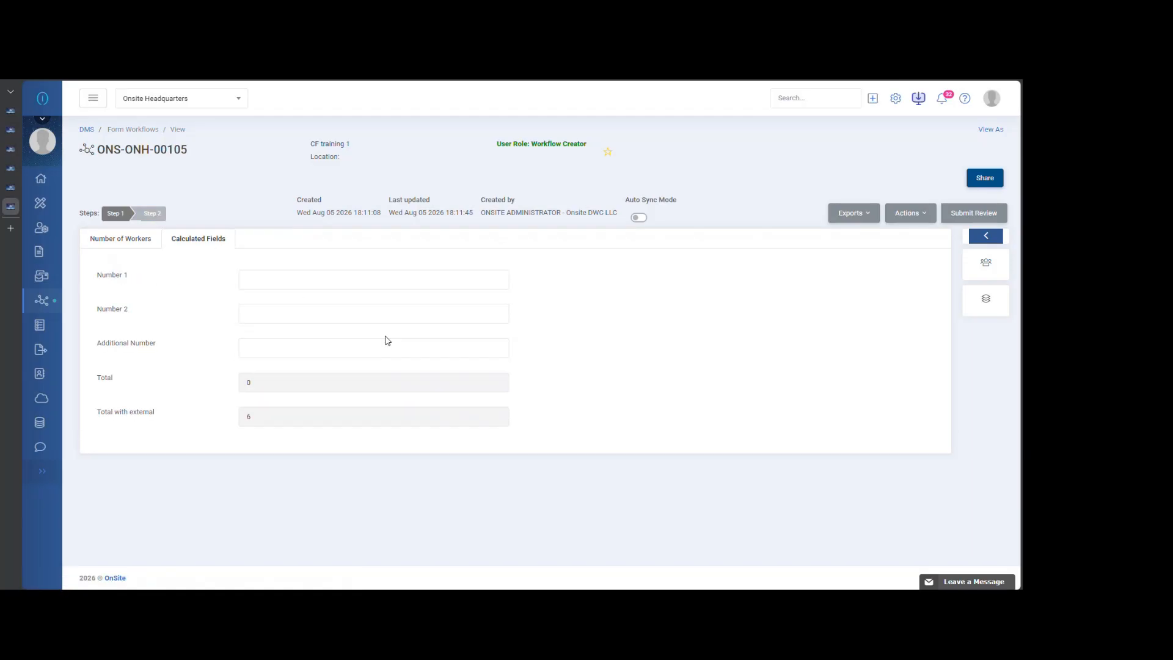
left_click(298, 277)
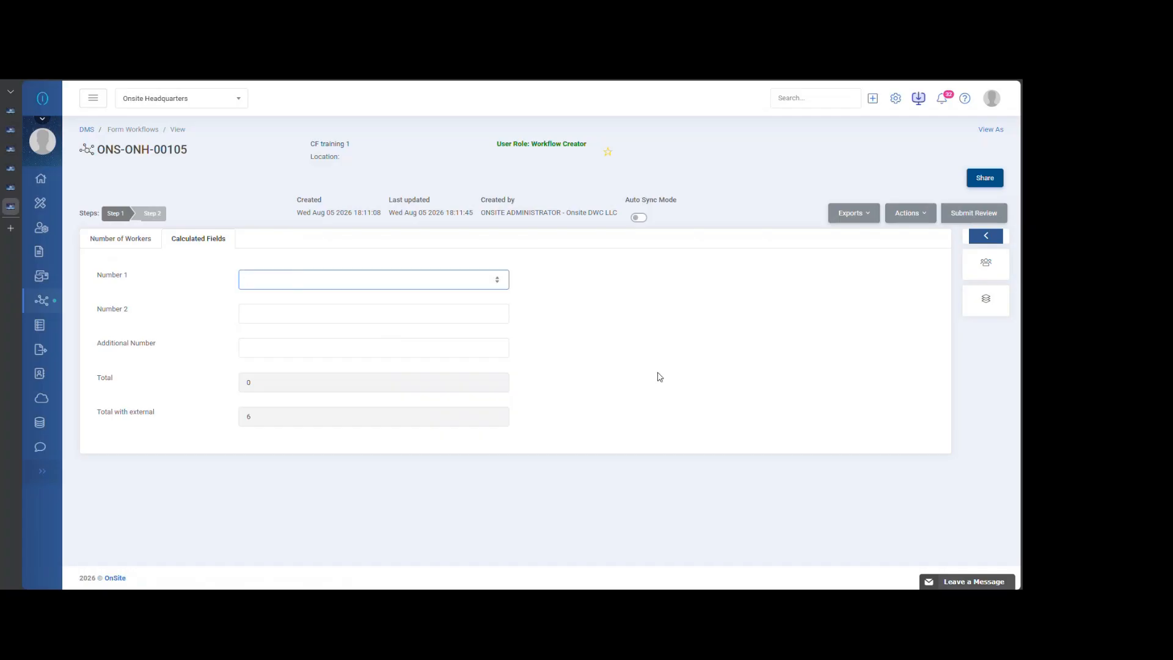
type("2")
left_click(328, 314)
left_click(314, 344)
type("2")
left_click(631, 345)
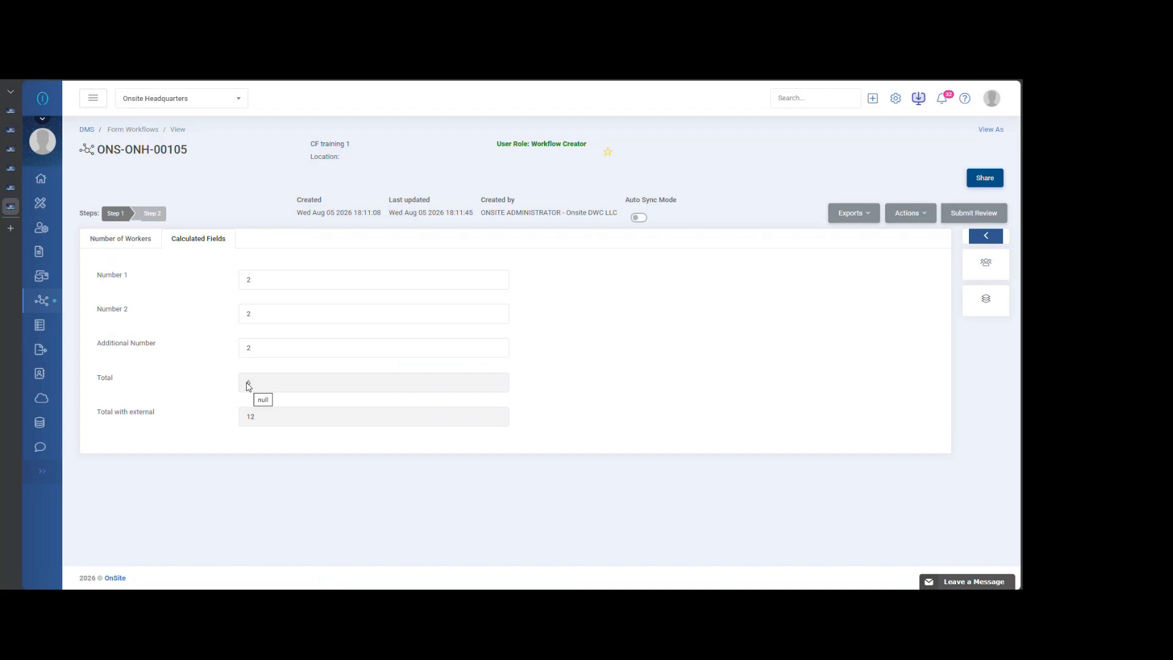
- Check TOTAL on the Number of Workers form, and set Number 2 to 3 on the Calculated Fields form
left_click(136, 240)
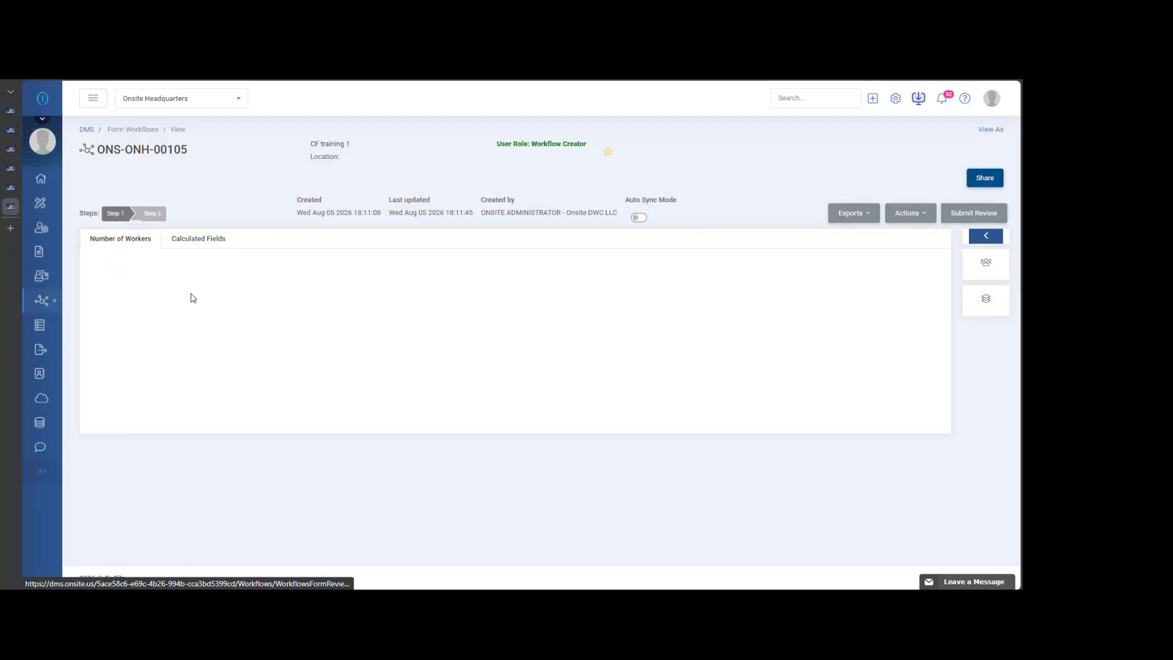
double_click(249, 396)
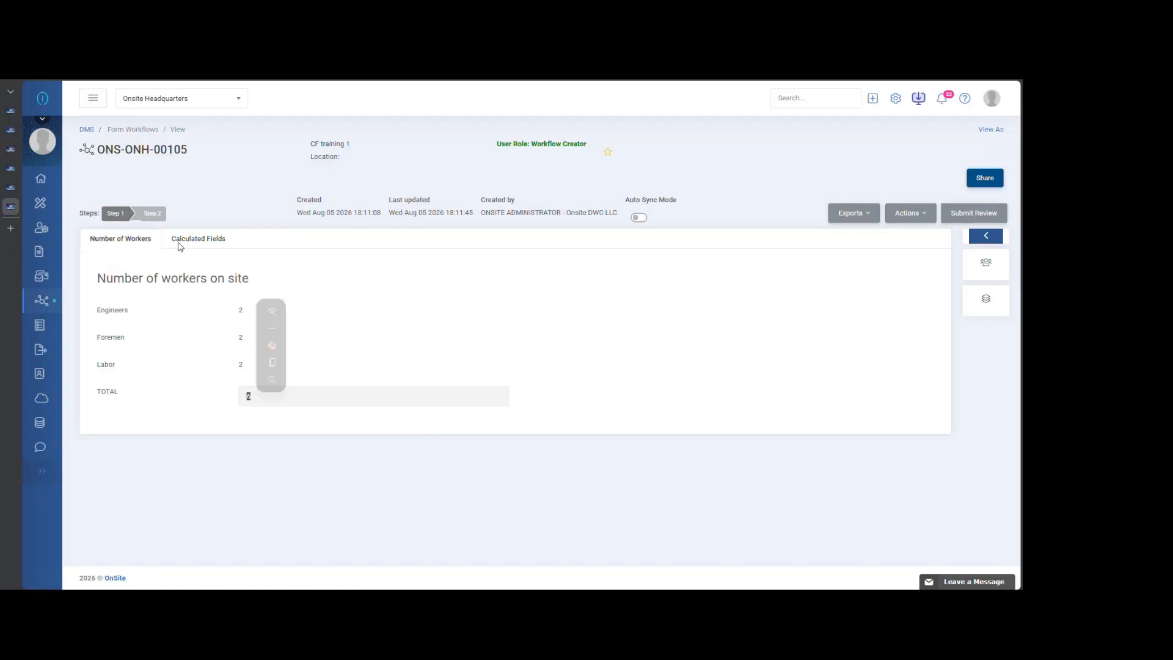
left_click(180, 241)
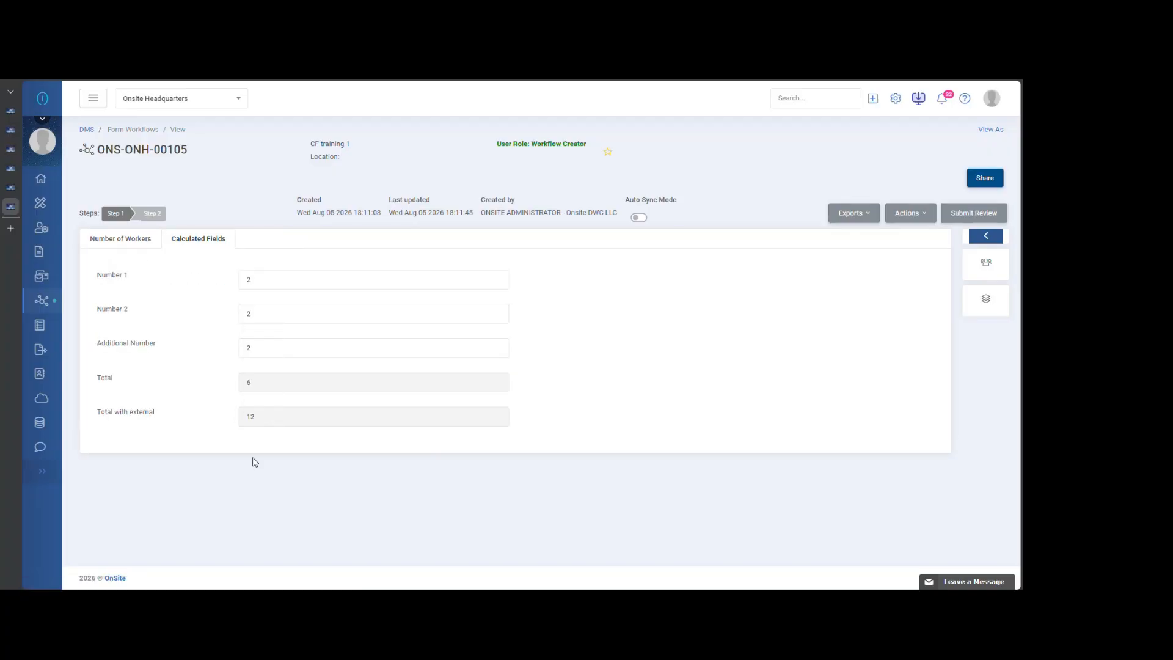
left_click(262, 314)
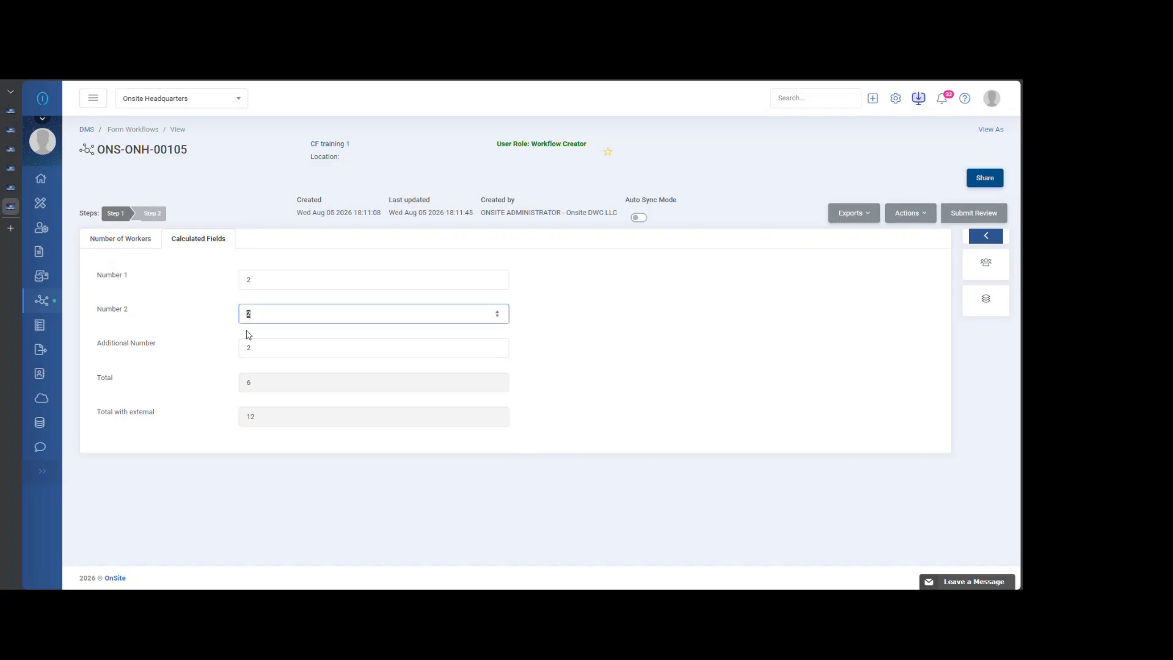
type("3")
left_click(598, 365)
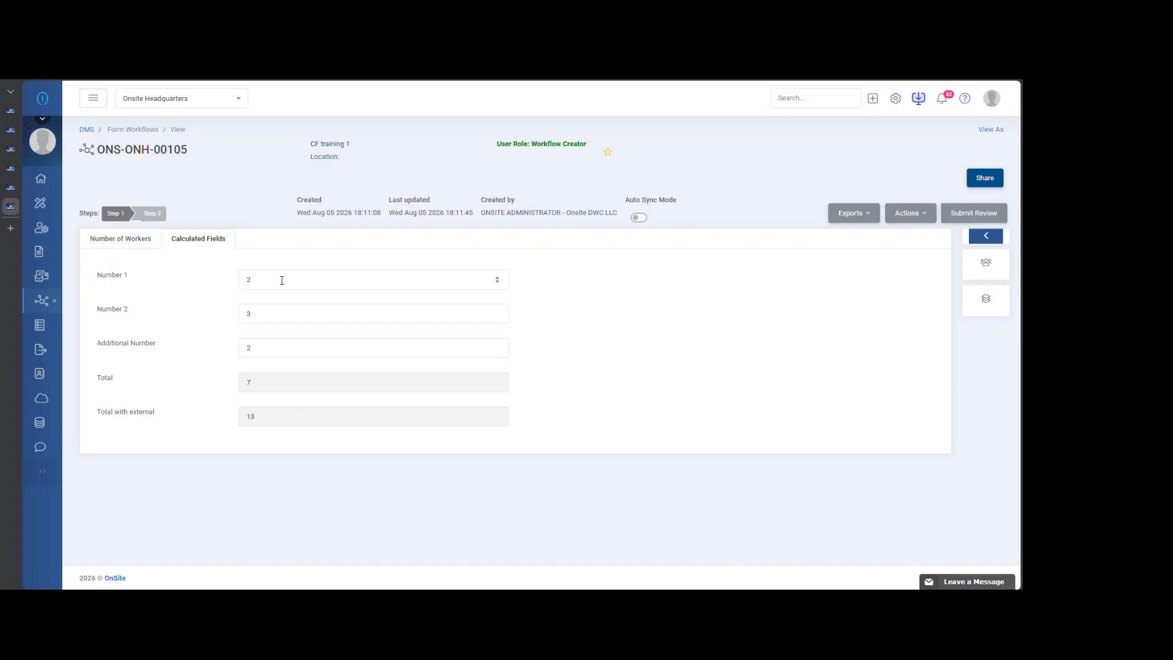
- Review the Number of Workers values again, and set Number 1 to 10 on the Calculated Fields form
left_click(139, 243)
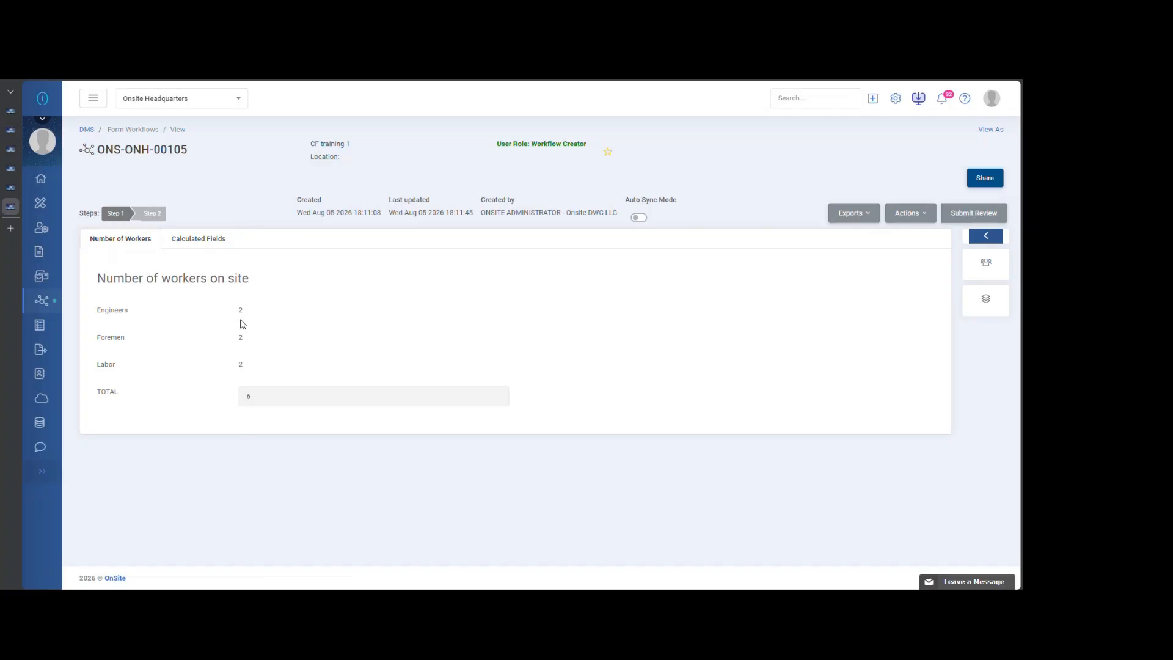
left_click(207, 240)
left_click(257, 279)
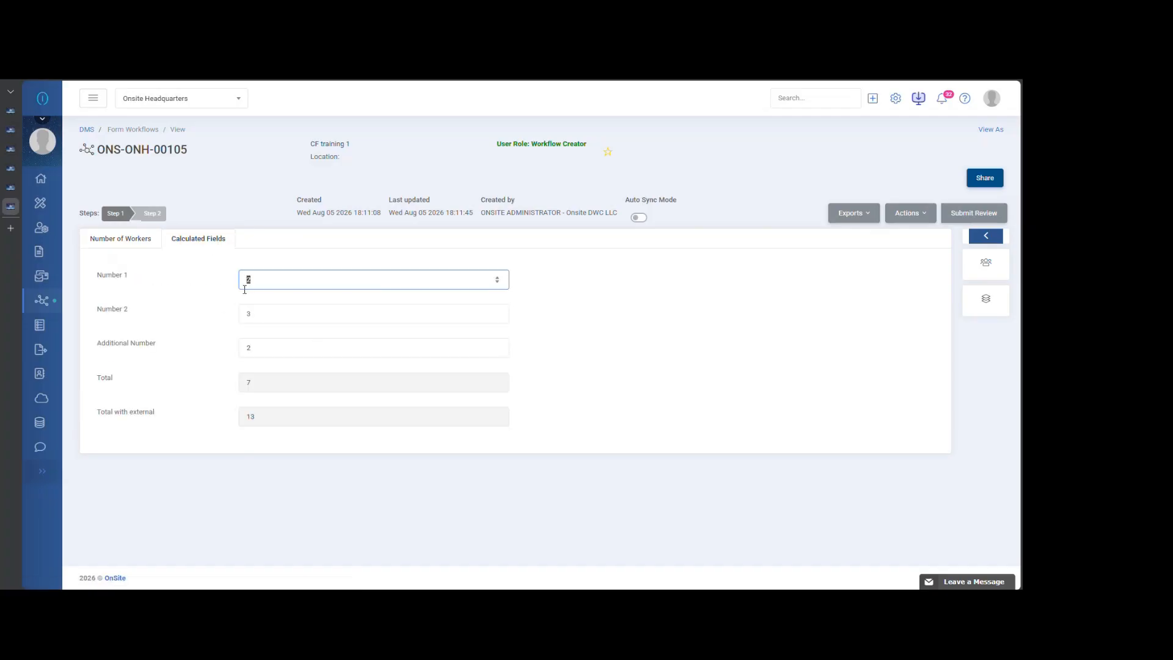
type("10")
left_click(605, 337)
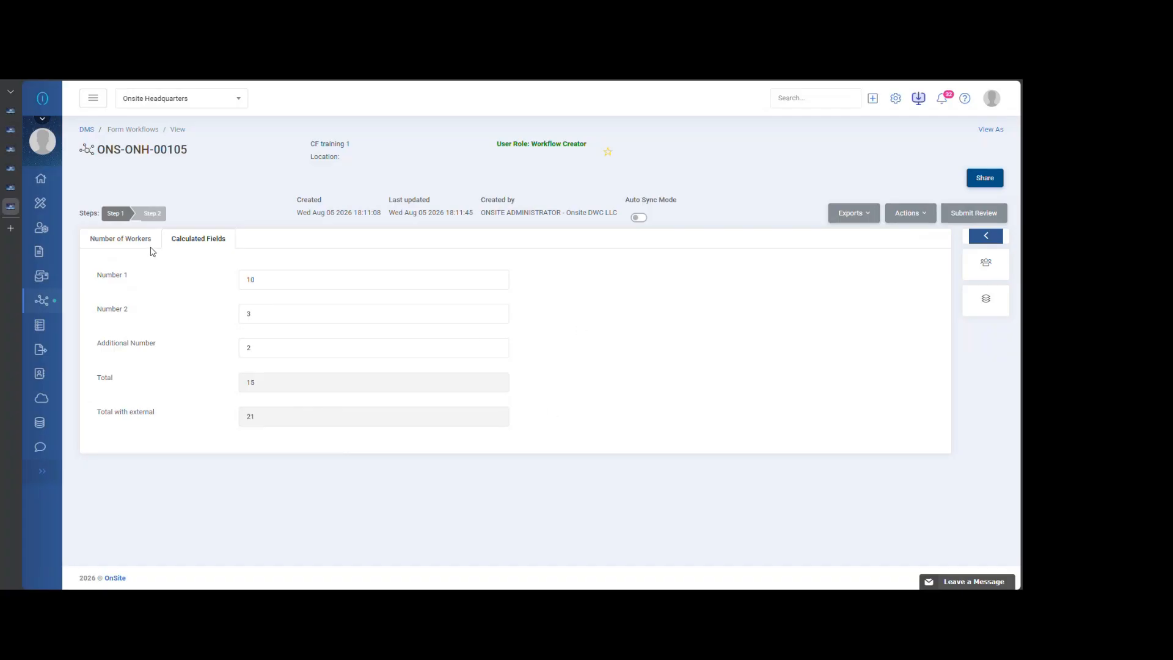
- Compare TOTAL on the Number of Workers form with Total and Total with external on the Calculated Fields form
left_click(119, 241)
left_click(196, 239)
double_click(247, 420)
double_click(247, 383)
left_click(278, 448)
mouse_move(44, 298)
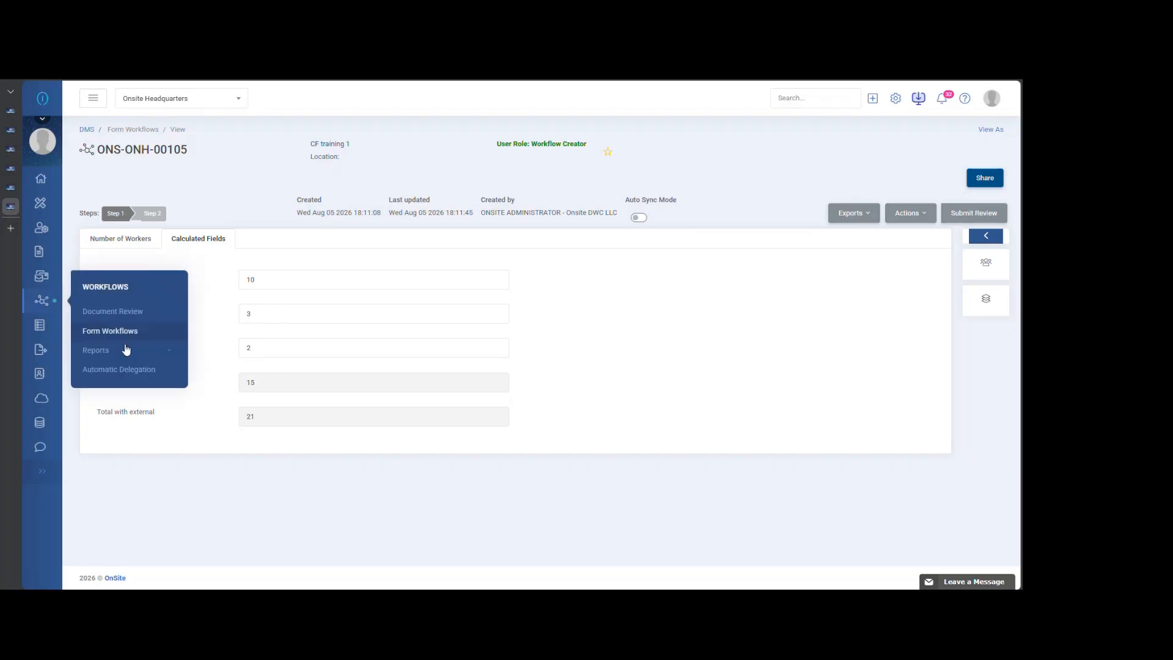
left_click(127, 357)
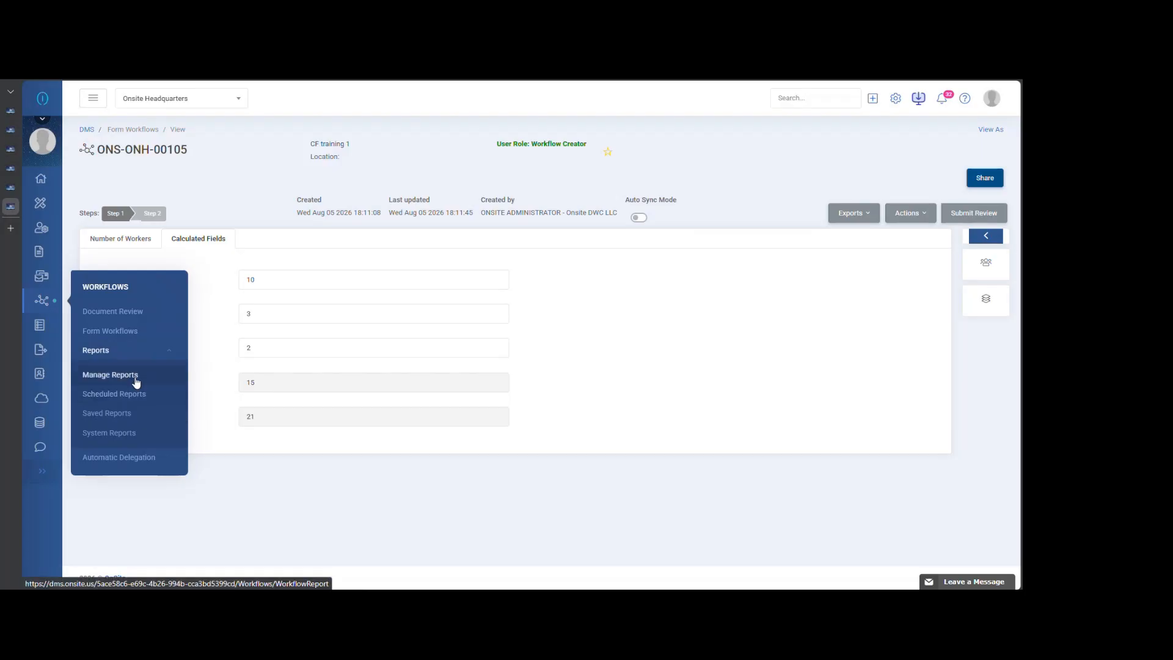
left_click(170, 352)
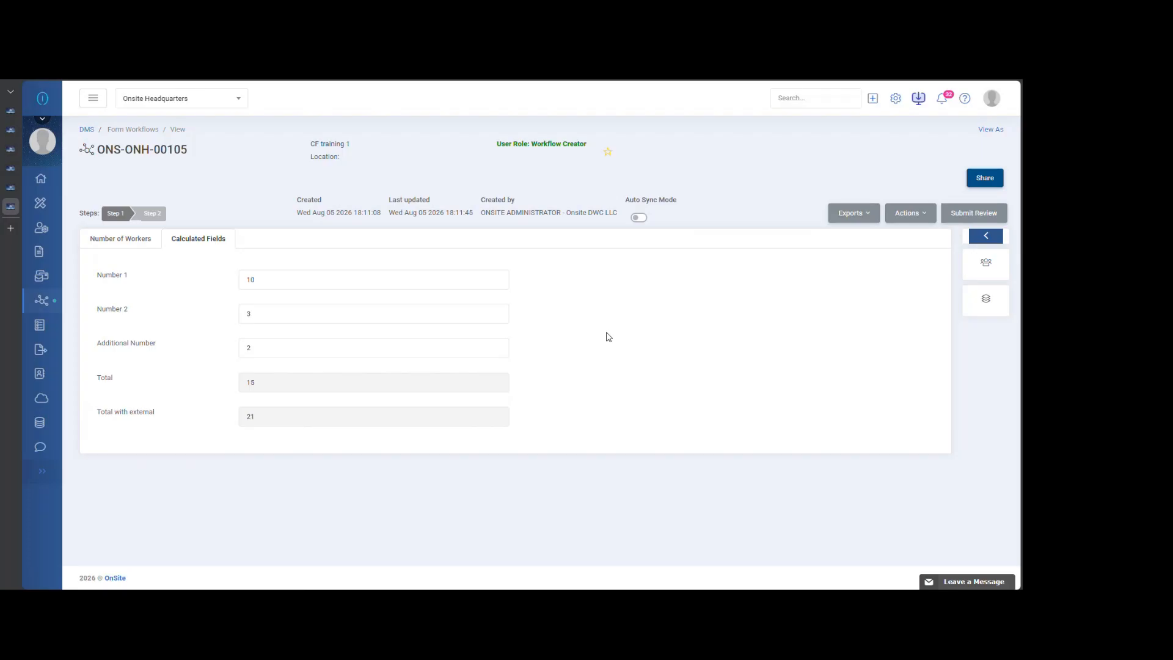